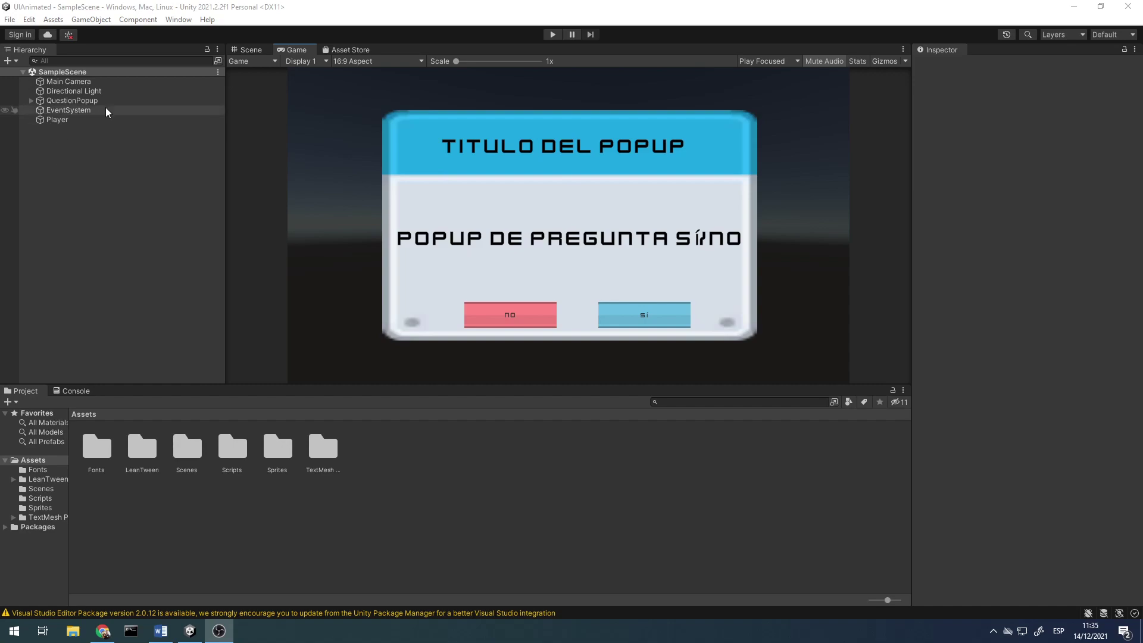
# - Expand QuestionPopup and its Container to inspect ButtonYes, then collapse QuestionPopup
pyautogui.click(72, 100)
pyautogui.click(31, 100)
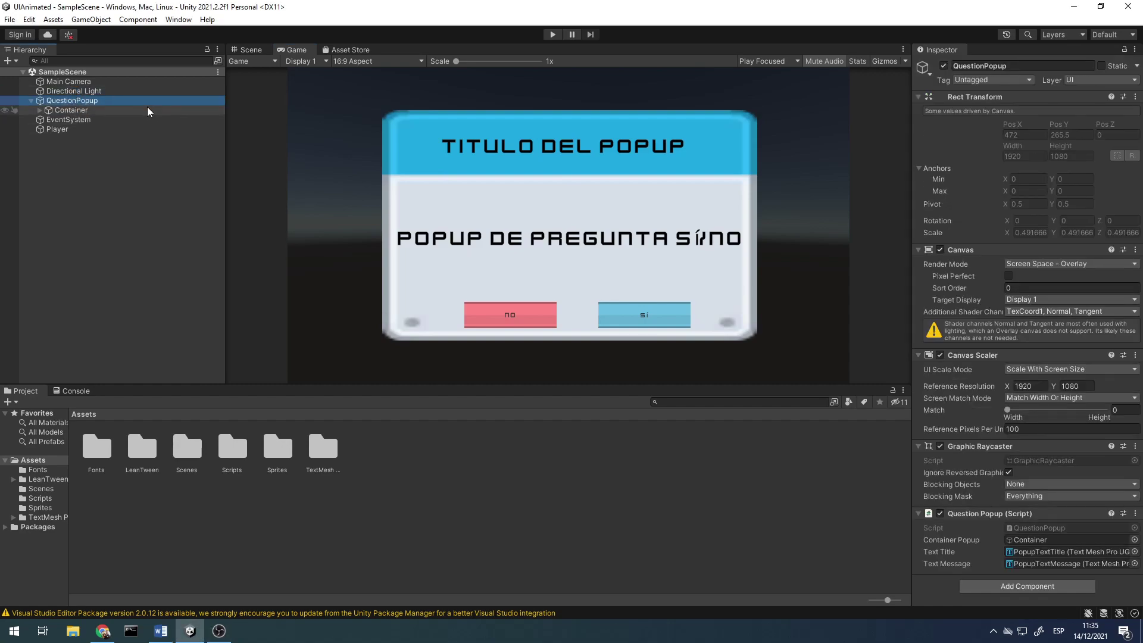
pyautogui.click(113, 109)
pyautogui.click(40, 110)
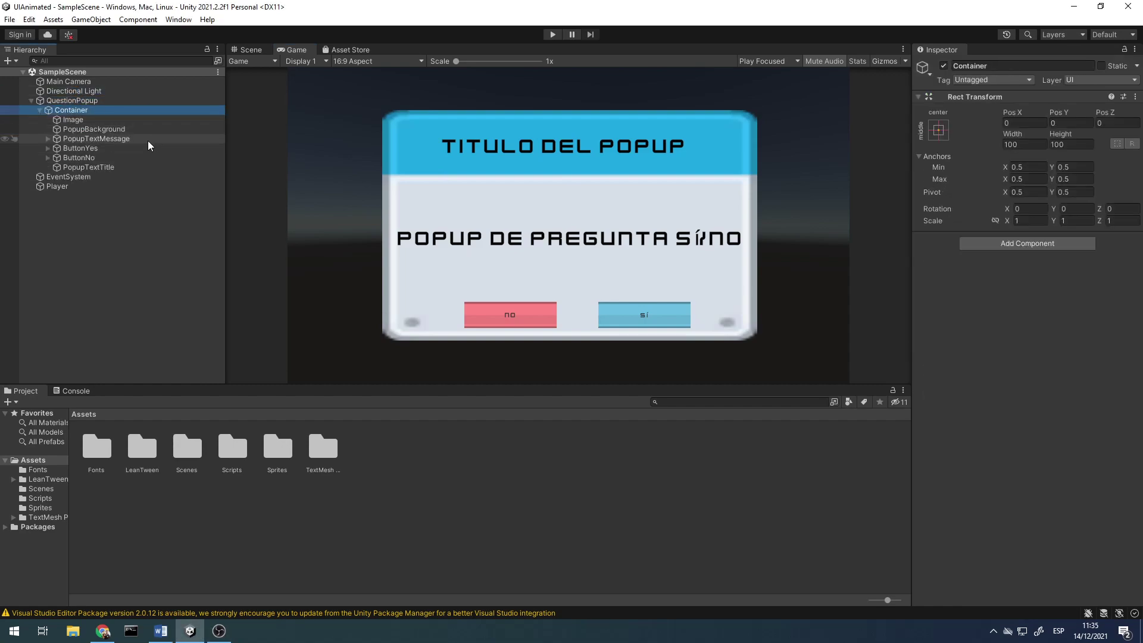
pyautogui.click(147, 147)
pyautogui.scroll(-5, 1106, 424)
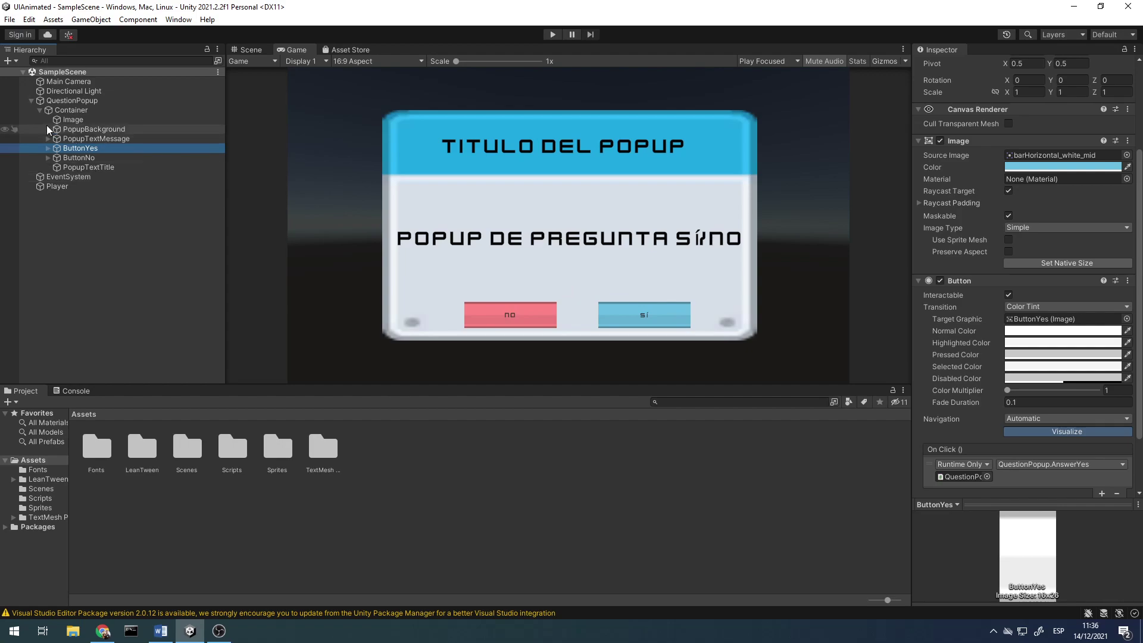
pyautogui.click(31, 100)
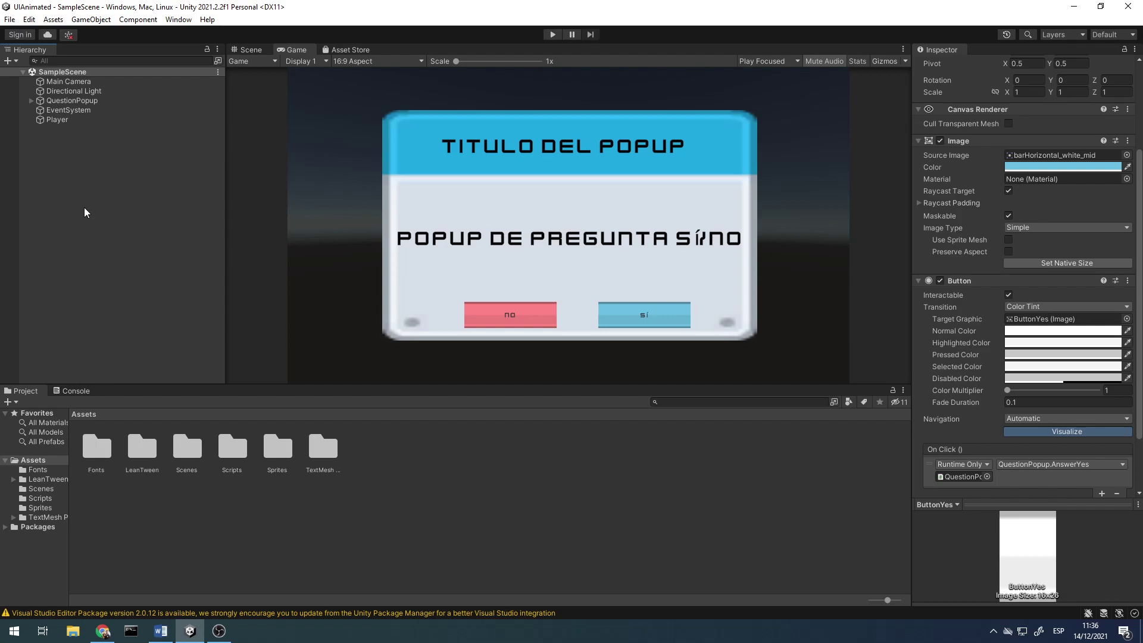
# - In the Scenes folder, create a new scene asset named SlidersExample
pyautogui.doubleClick(186, 459)
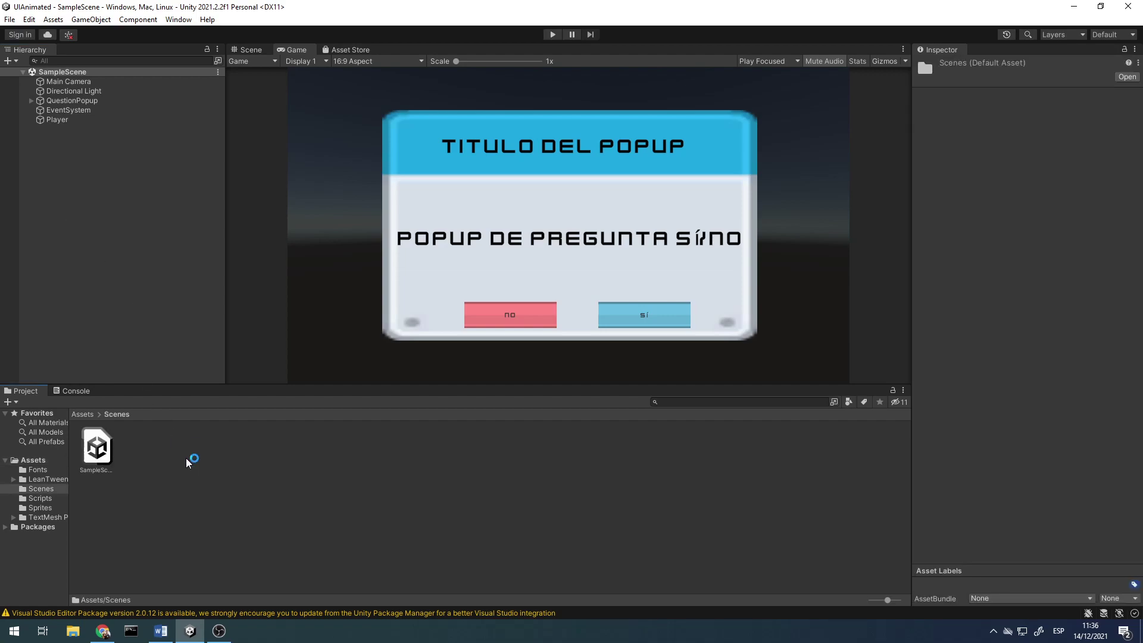
pyautogui.rightClick(185, 458)
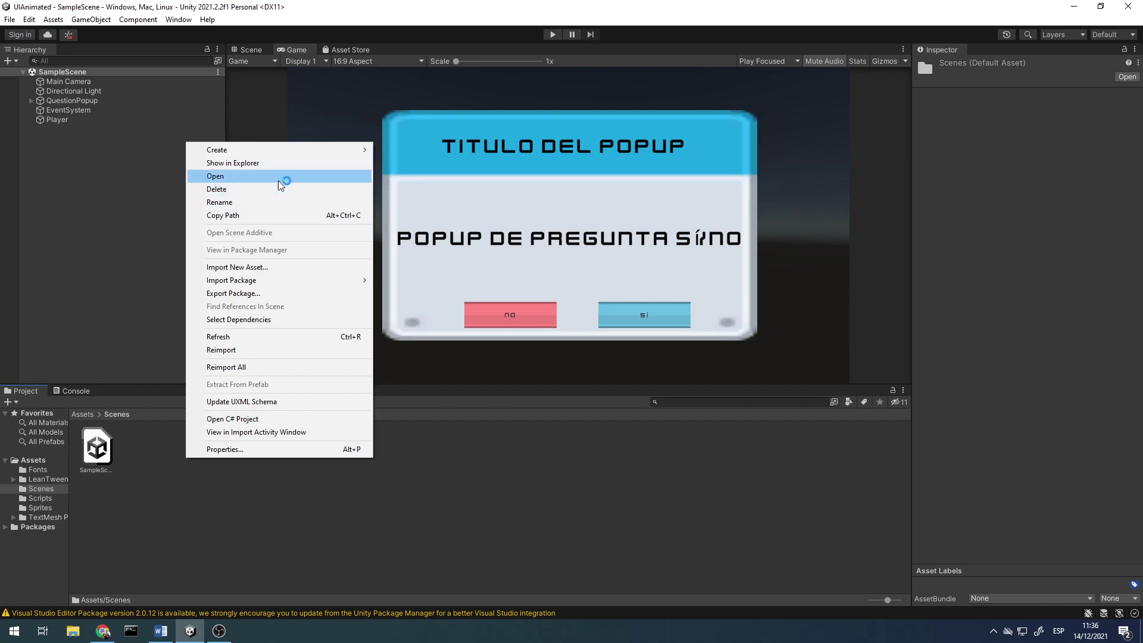
pyautogui.moveTo(296, 156)
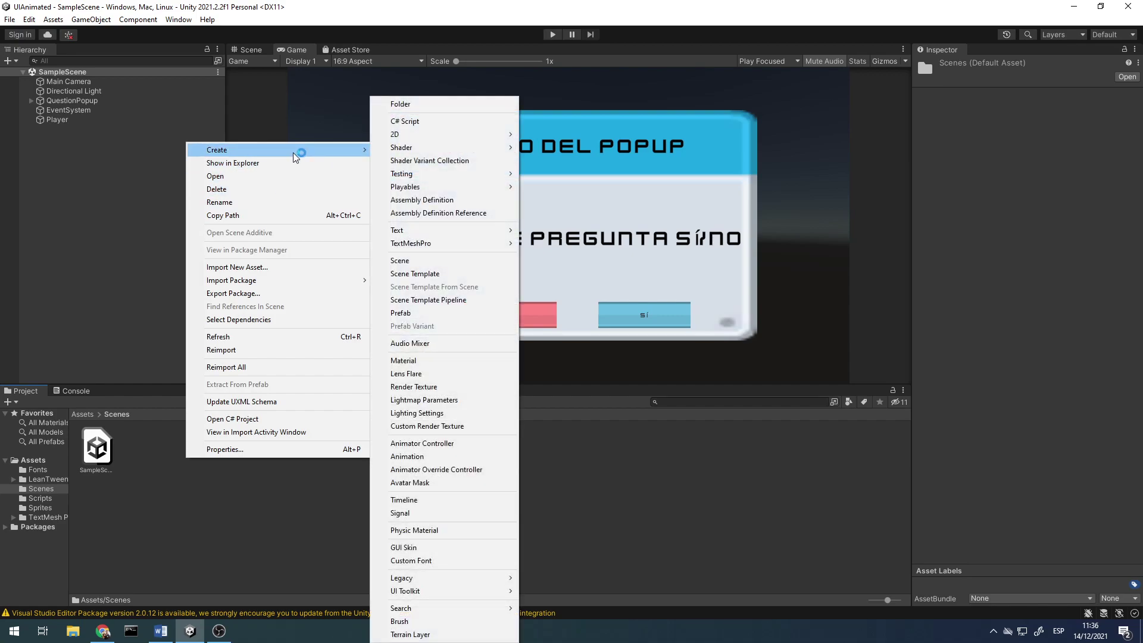
pyautogui.click(405, 260)
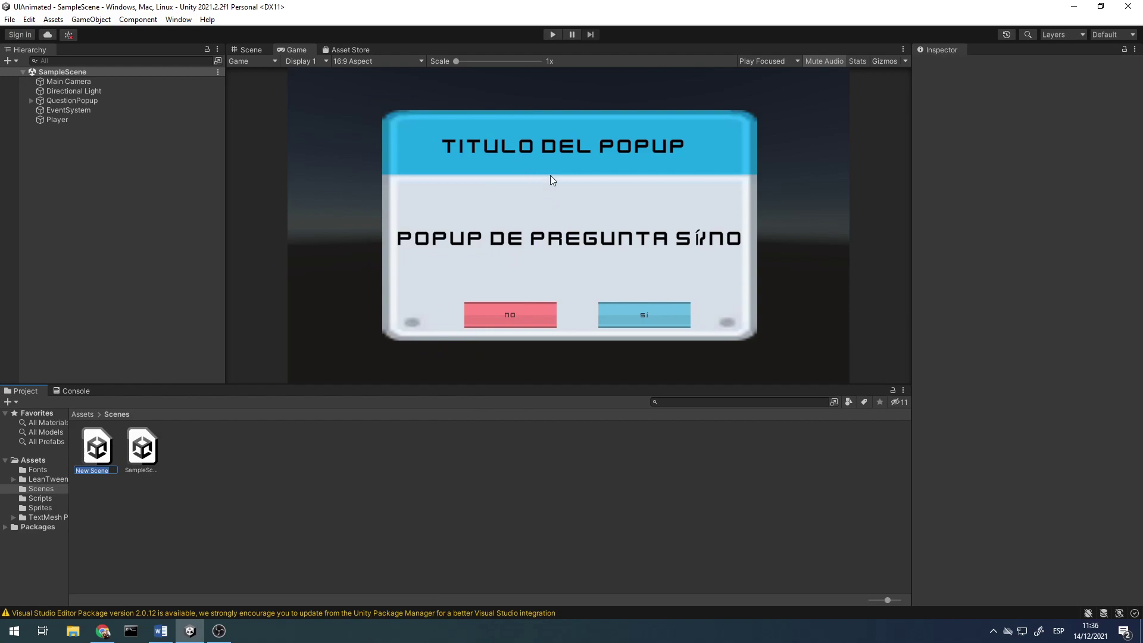
pyautogui.write('Sliders')
pyautogui.write('Example')
pyautogui.press('Return')
pyautogui.press('Return')
# - Add a UI Slider to the scene and name it SliderPrueba
pyautogui.rightClick(119, 181)
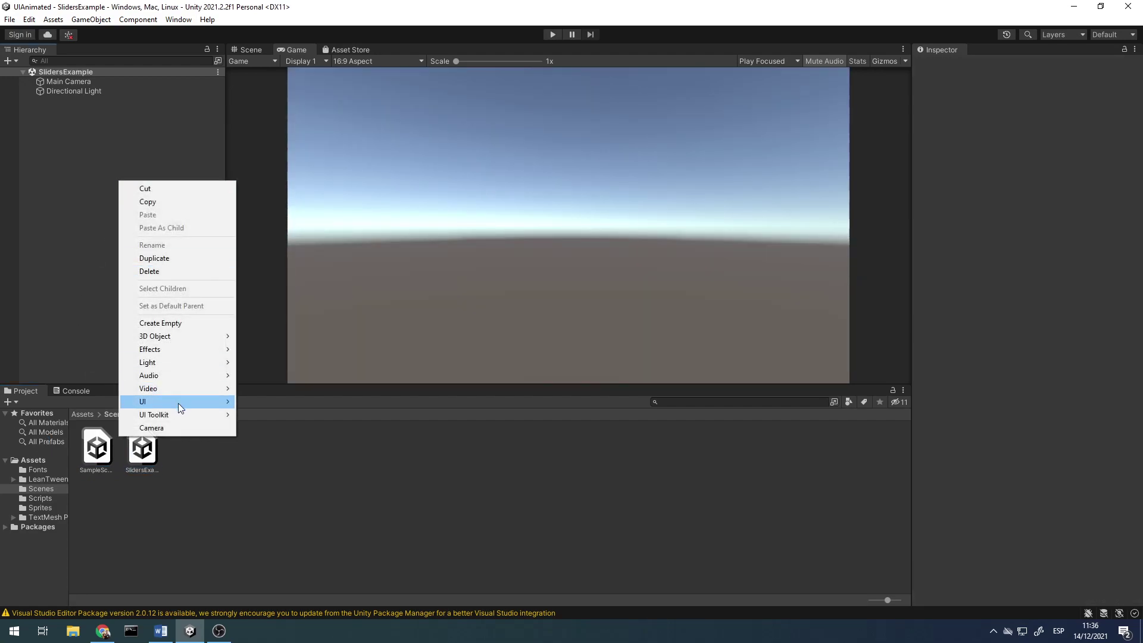
pyautogui.moveTo(177, 402)
pyautogui.click(312, 497)
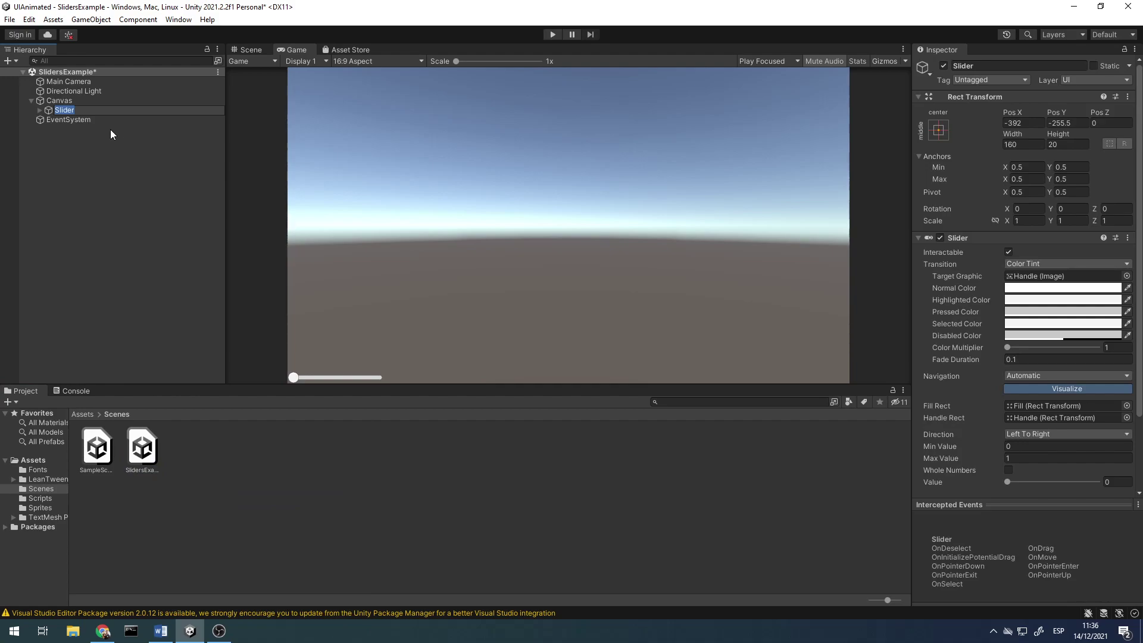
pyautogui.write('Slider')
pyautogui.press('Return')
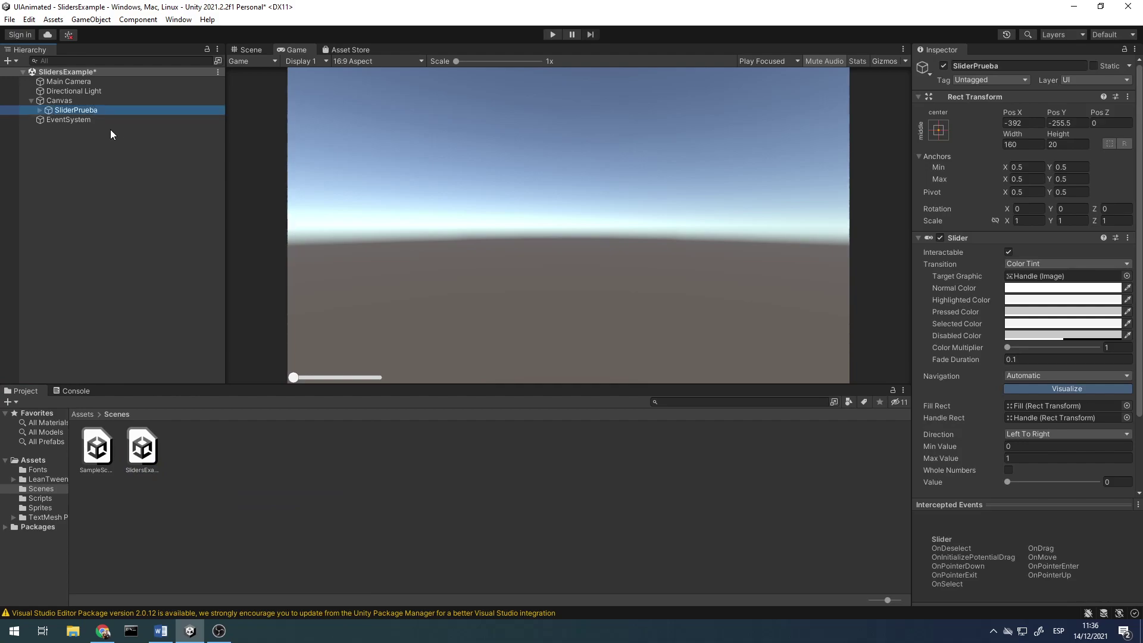
# - Add a UI Image under the Canvas
pyautogui.rightClick(84, 101)
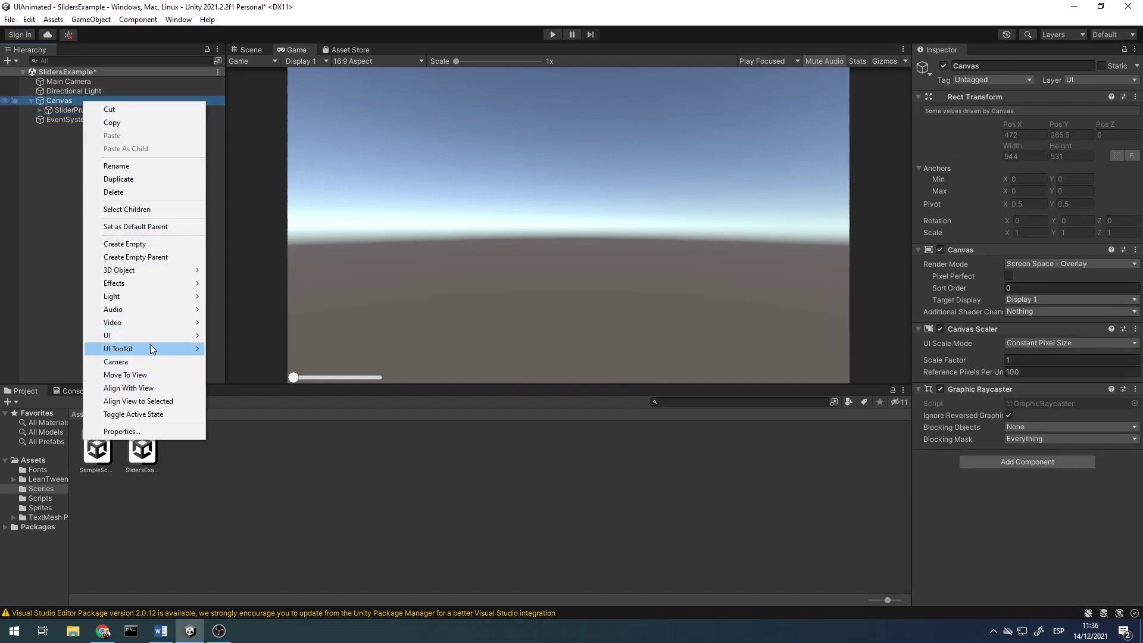
pyautogui.moveTo(191, 337)
pyautogui.click(284, 349)
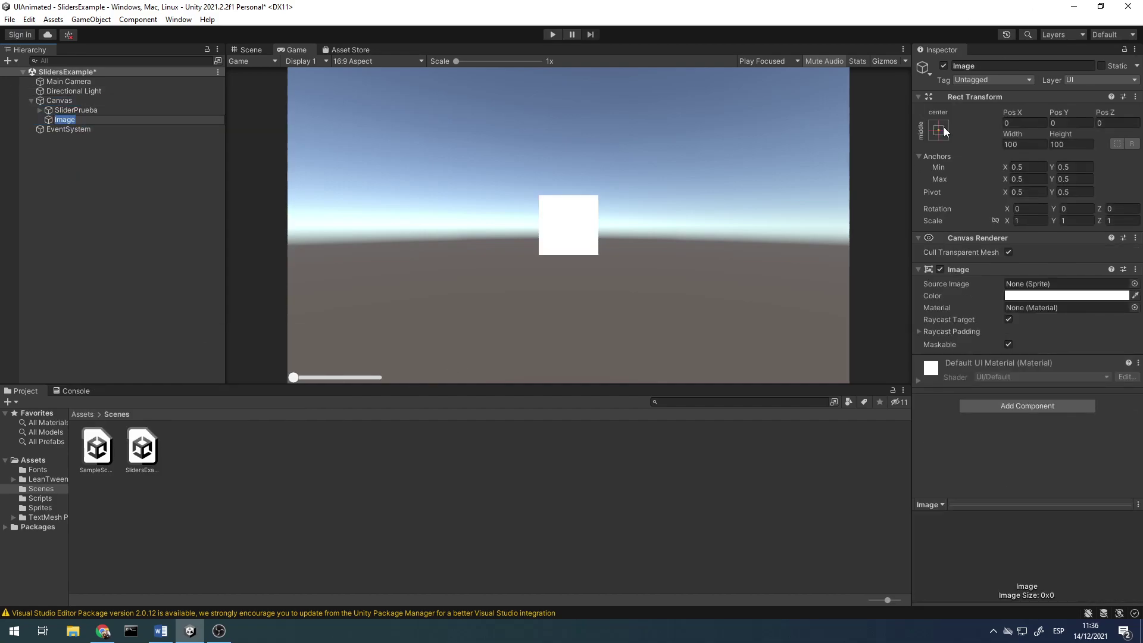
# - Stretch the image across the whole canvas and set its colour to black
pyautogui.click(939, 130)
pyautogui.keyDown('alt'); pyautogui.click(1066, 314); pyautogui.keyUp('alt')
pyautogui.click(1105, 295)
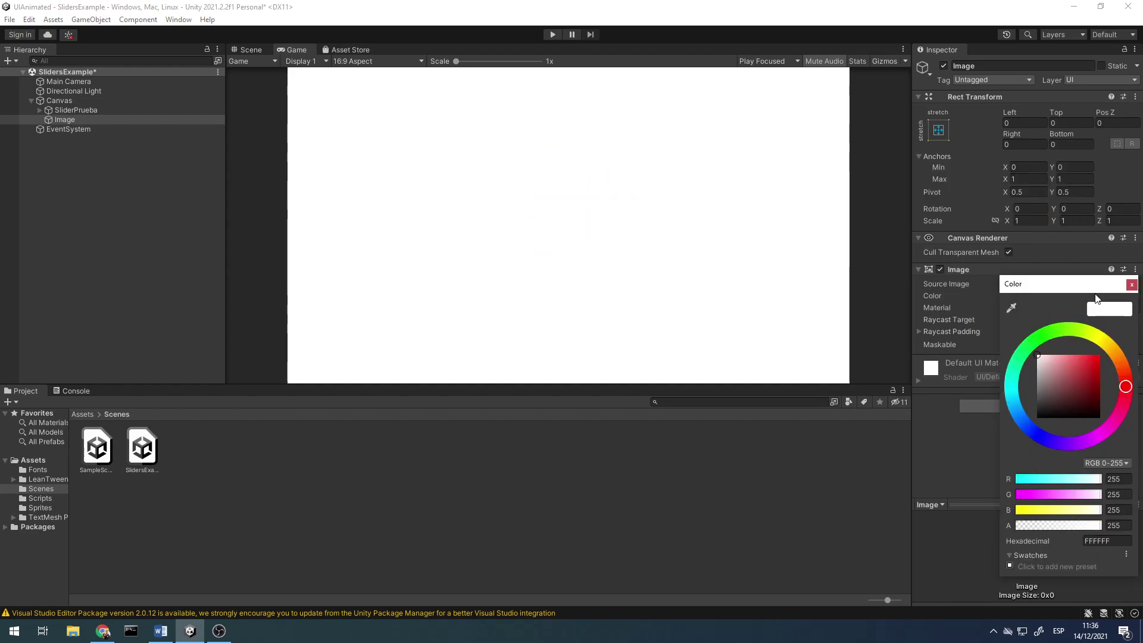
pyautogui.moveTo(1039, 357); pyautogui.dragTo(1037, 420)
pyautogui.click(1131, 284)
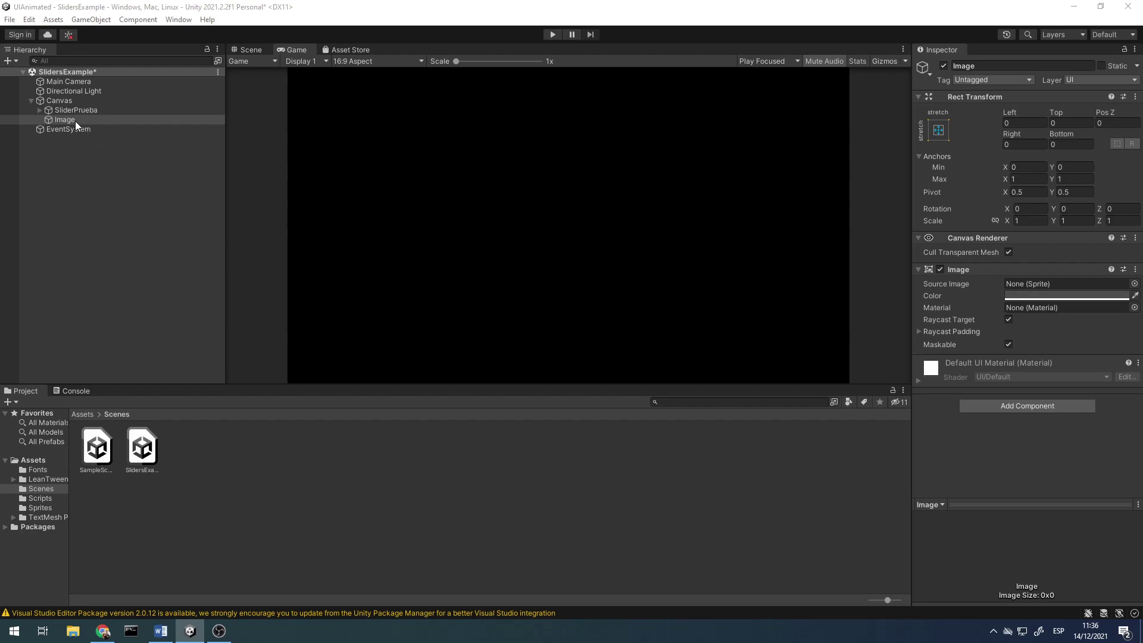
# - Rename the Image object to Background
pyautogui.click(78, 119)
pyautogui.click(78, 119)
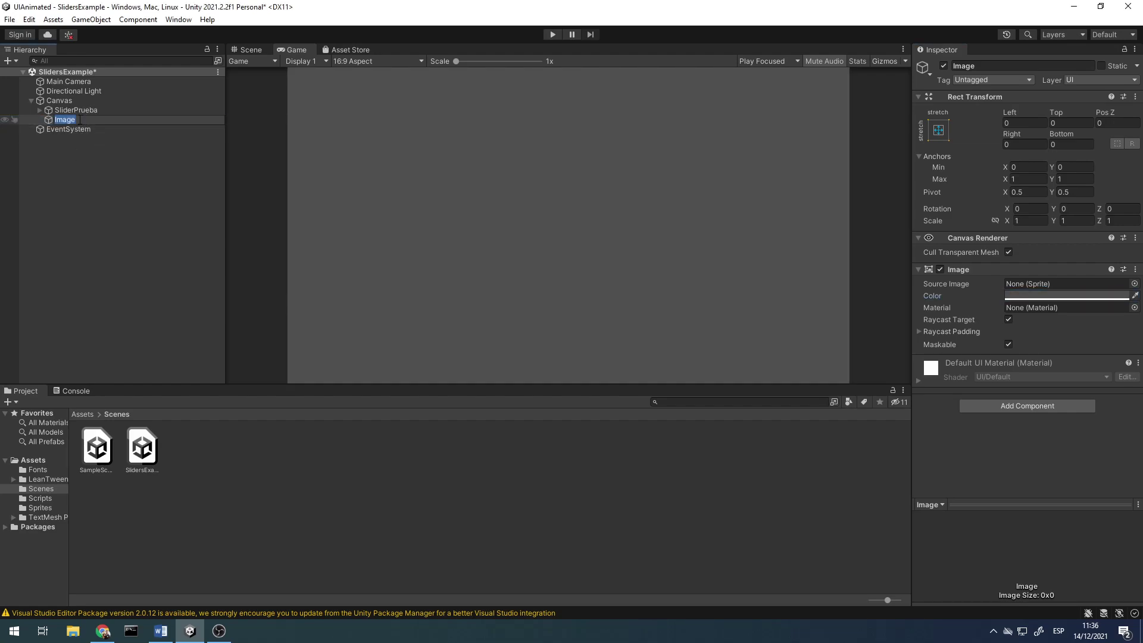
pyautogui.write('Background')
pyautogui.press('Return')
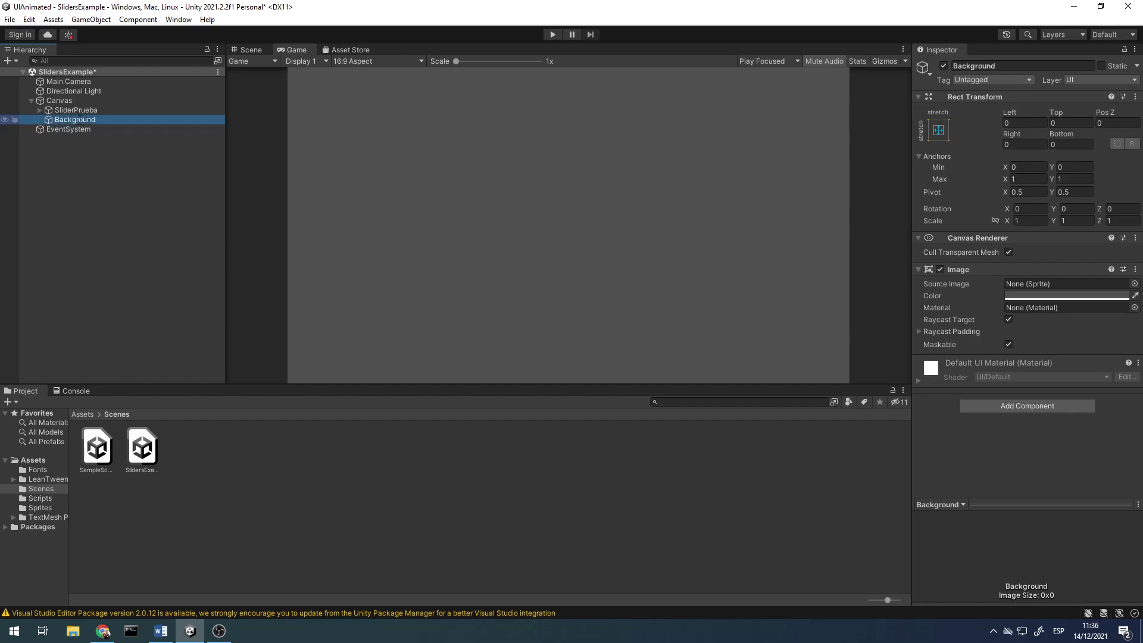
# - Re-apply a dark, sampled black colour to the Background image
pyautogui.click(1017, 294)
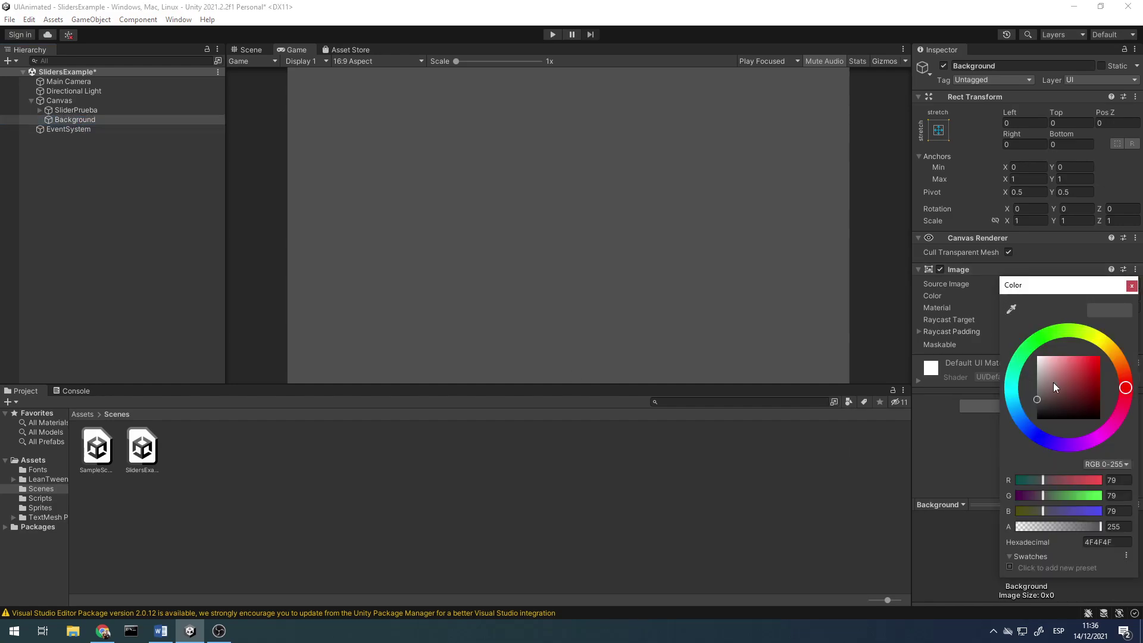
pyautogui.moveTo(1052, 382); pyautogui.dragTo(1037, 419)
pyautogui.click(1131, 285)
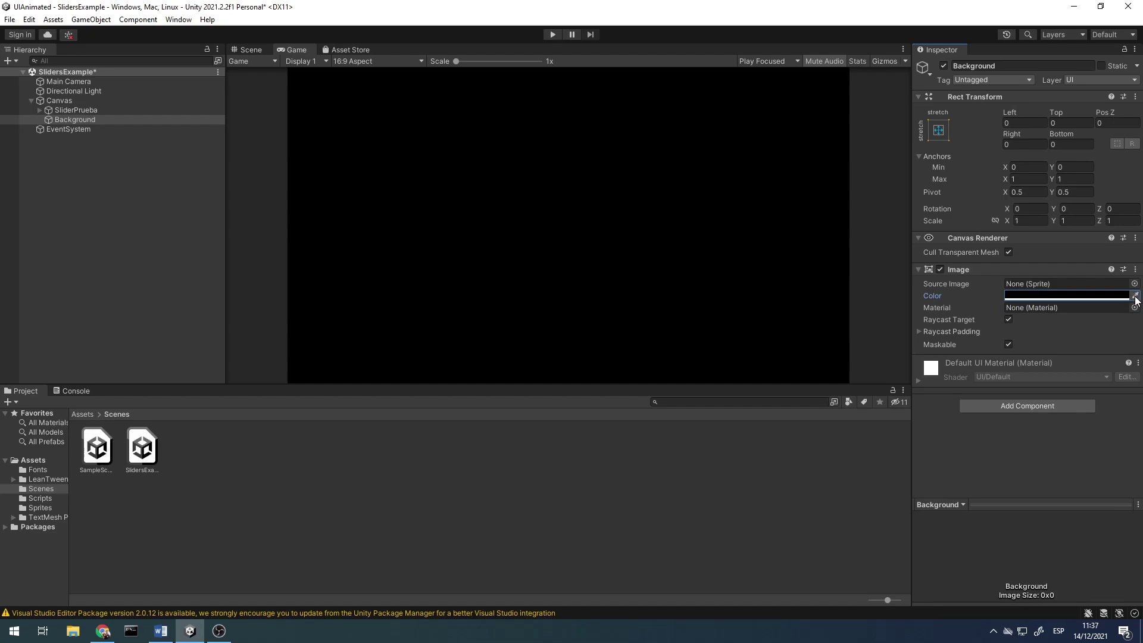
pyautogui.click(1136, 296)
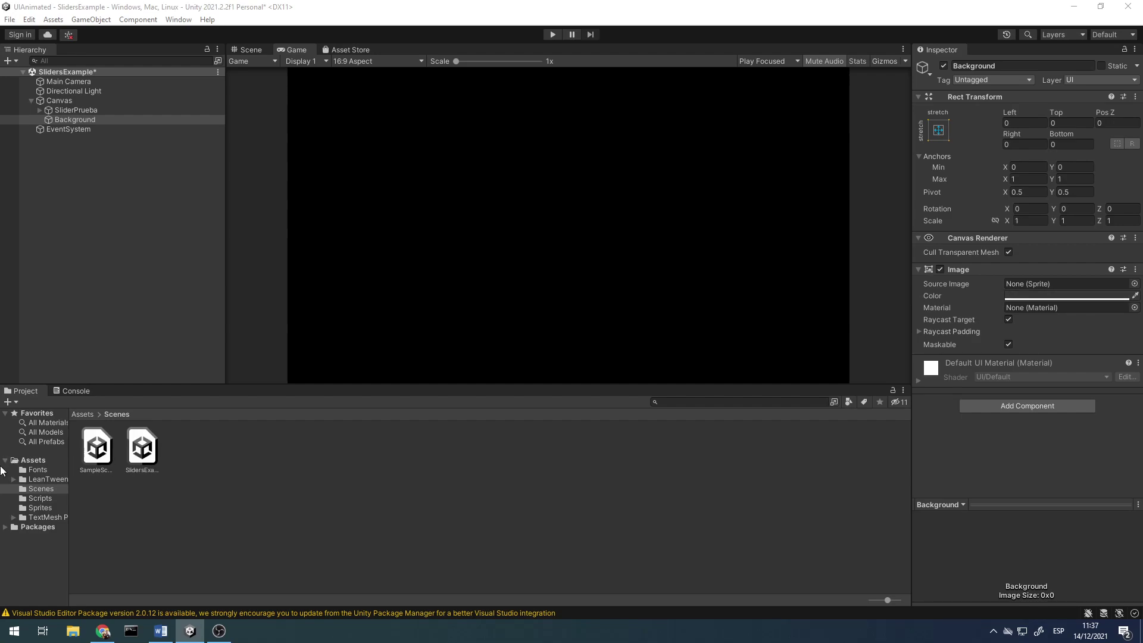
pyautogui.click(70, 38)
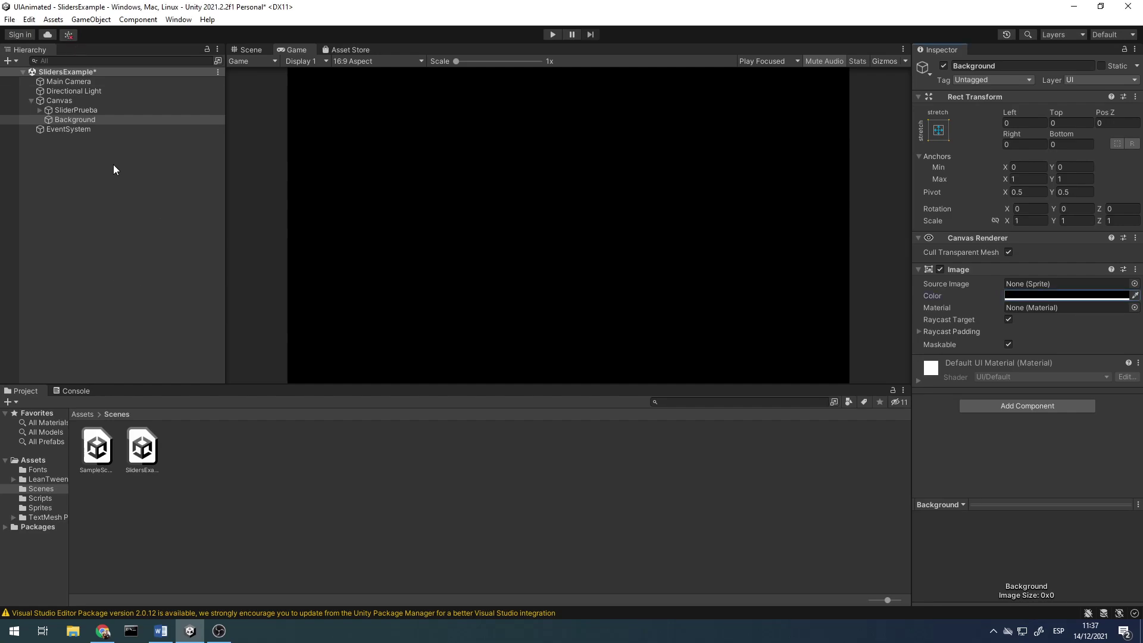
pyautogui.click(80, 121)
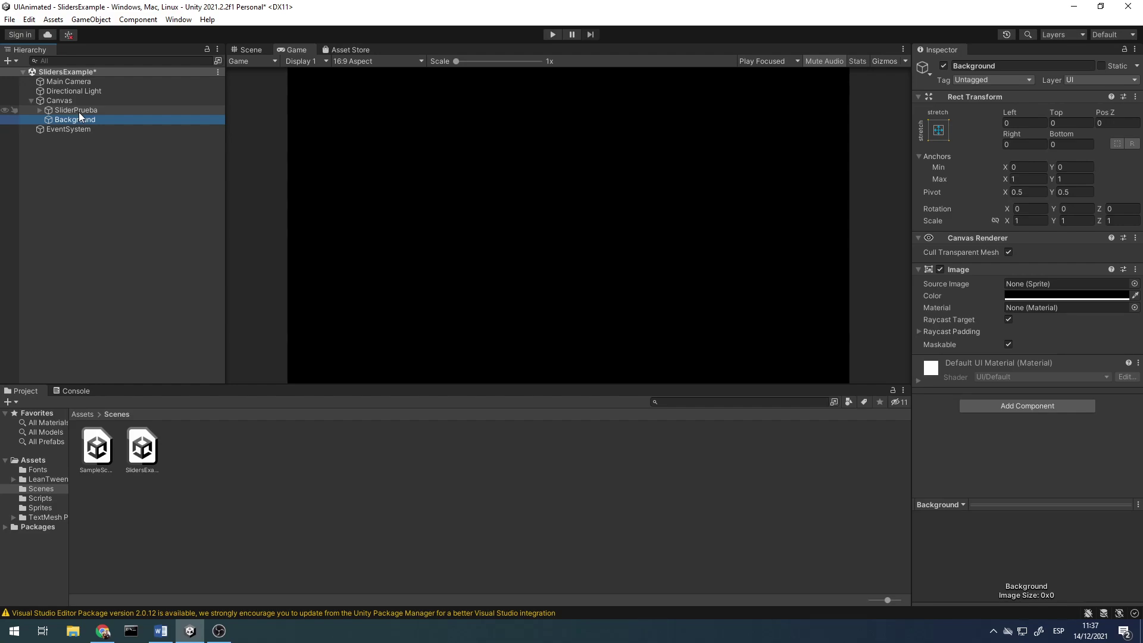
# - Move SliderPrueba below Background in the Hierarchy and centre it by setting position 0
pyautogui.moveTo(78, 112); pyautogui.dragTo(92, 125)
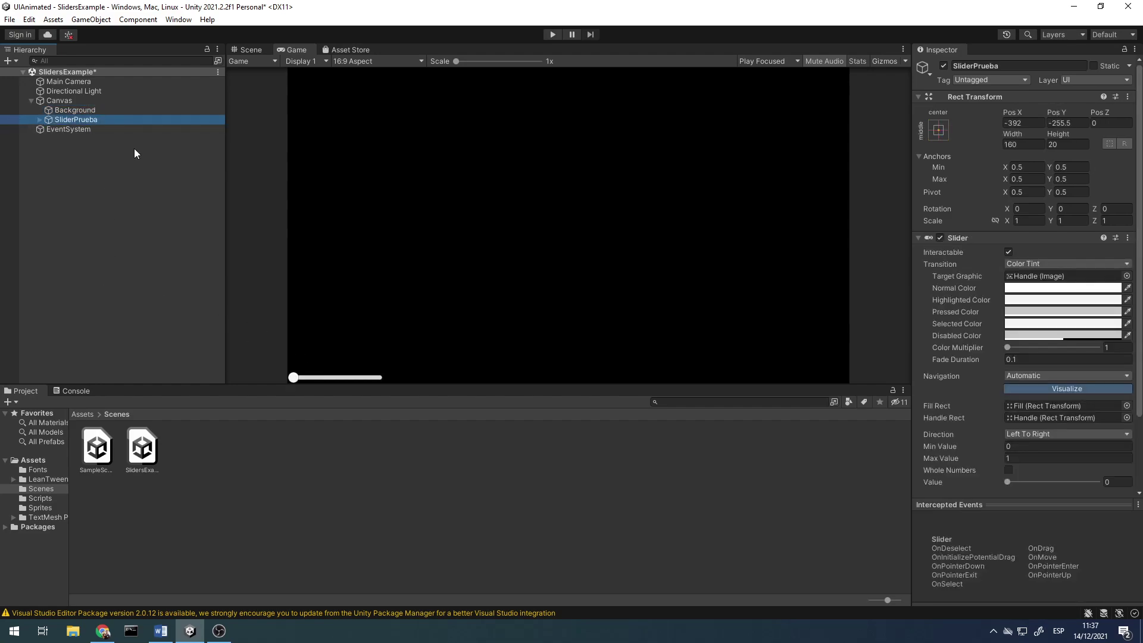
pyautogui.click(1030, 122)
pyautogui.write('0')
pyautogui.press('Tab')
pyautogui.write('0')
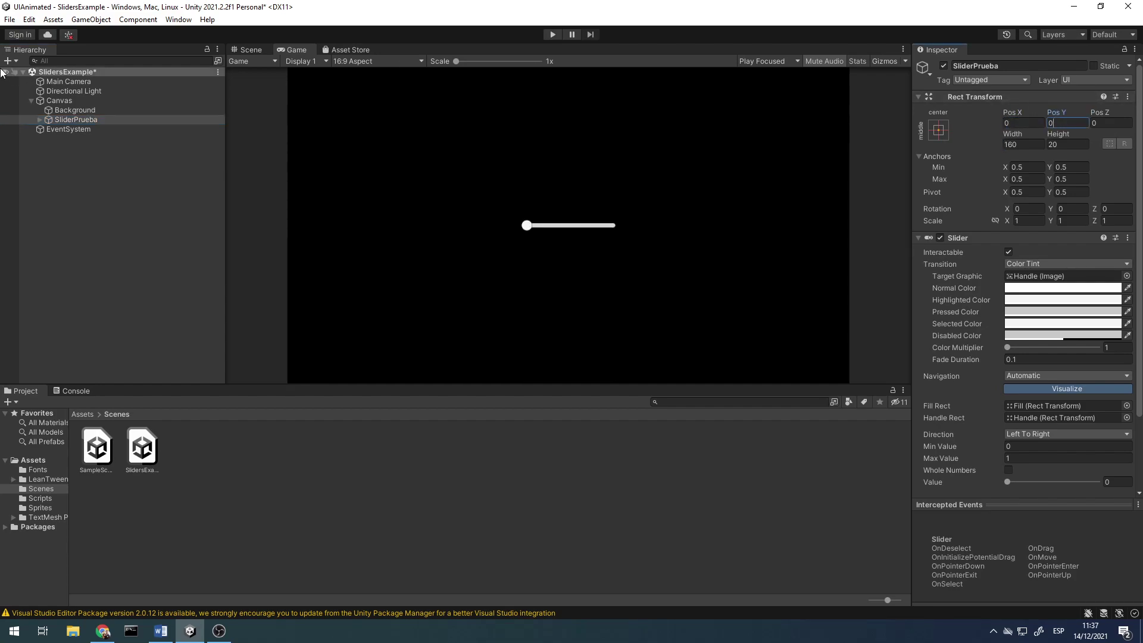
# - Inspect the slider's Background and Handle Slide Area parts, then select SliderPrueba's Slider settings
pyautogui.click(40, 120)
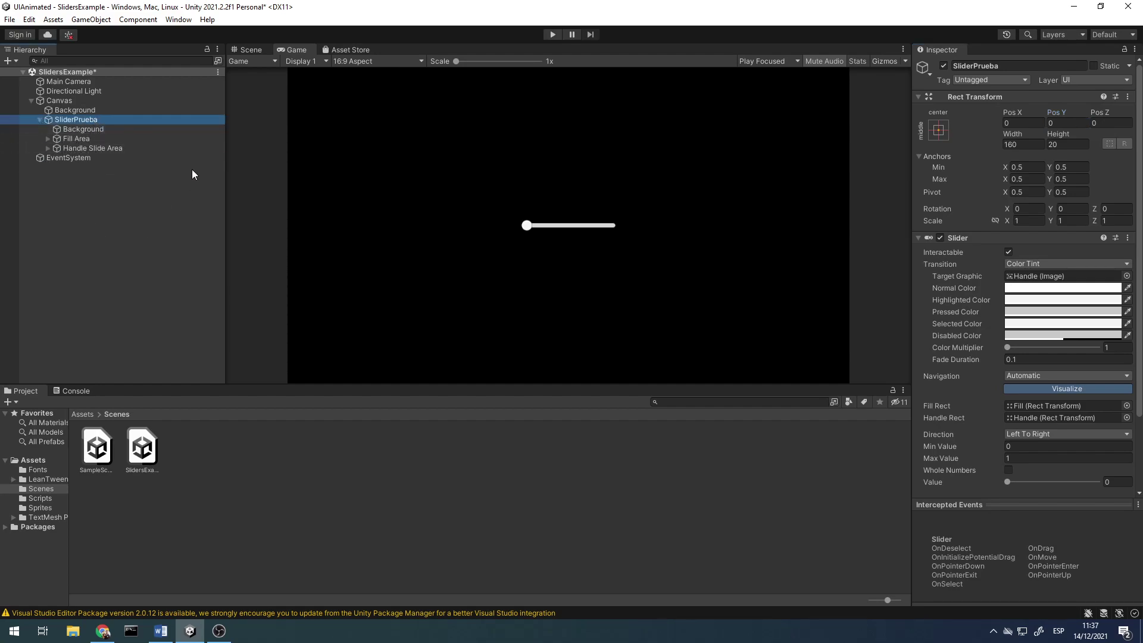
pyautogui.click(85, 129)
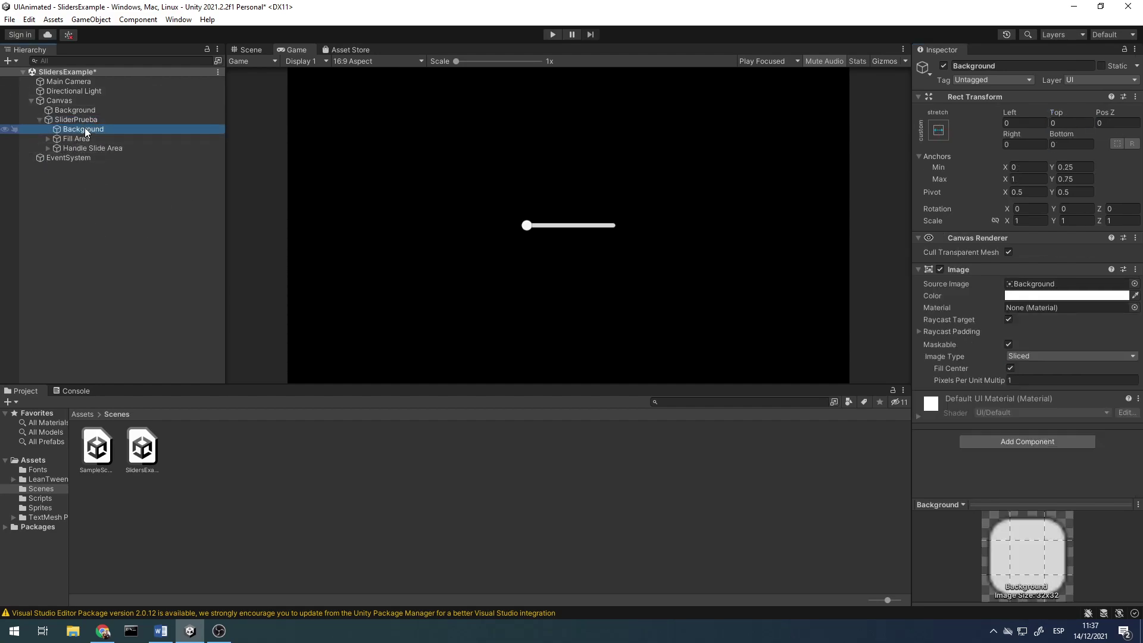
pyautogui.click(945, 65)
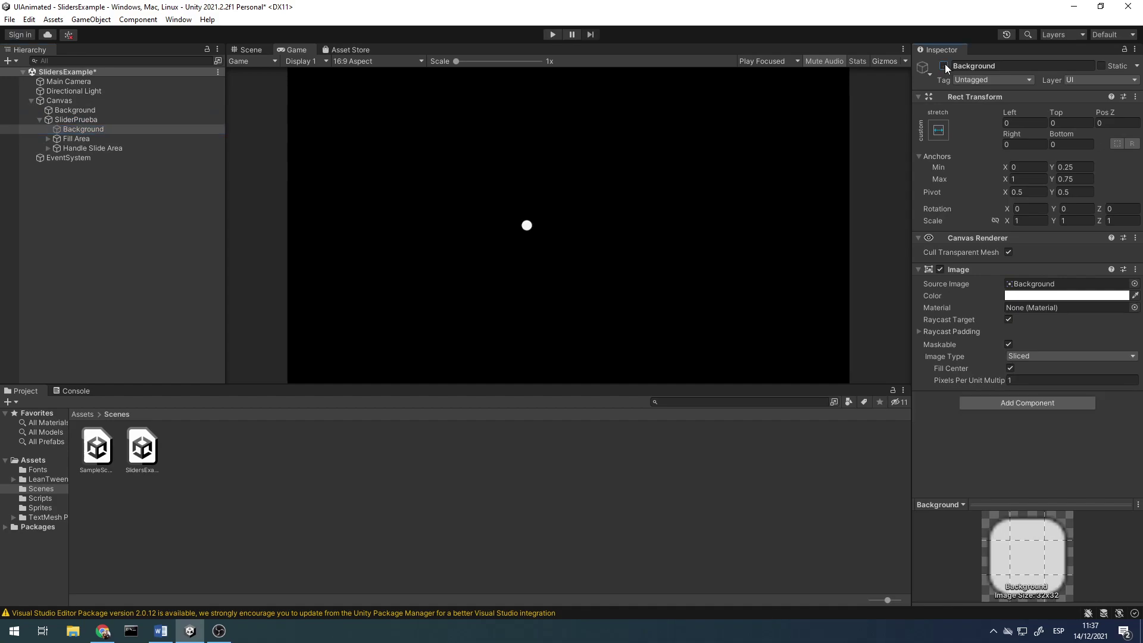
pyautogui.click(945, 65)
pyautogui.click(945, 65)
pyautogui.click(945, 65)
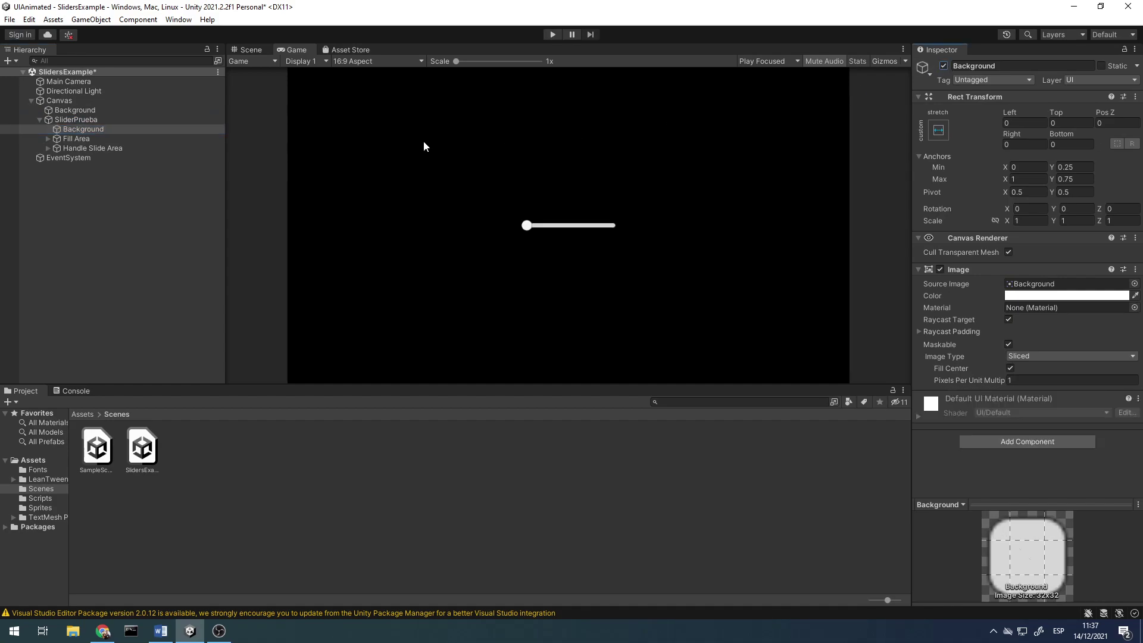
pyautogui.click(88, 146)
pyautogui.click(89, 122)
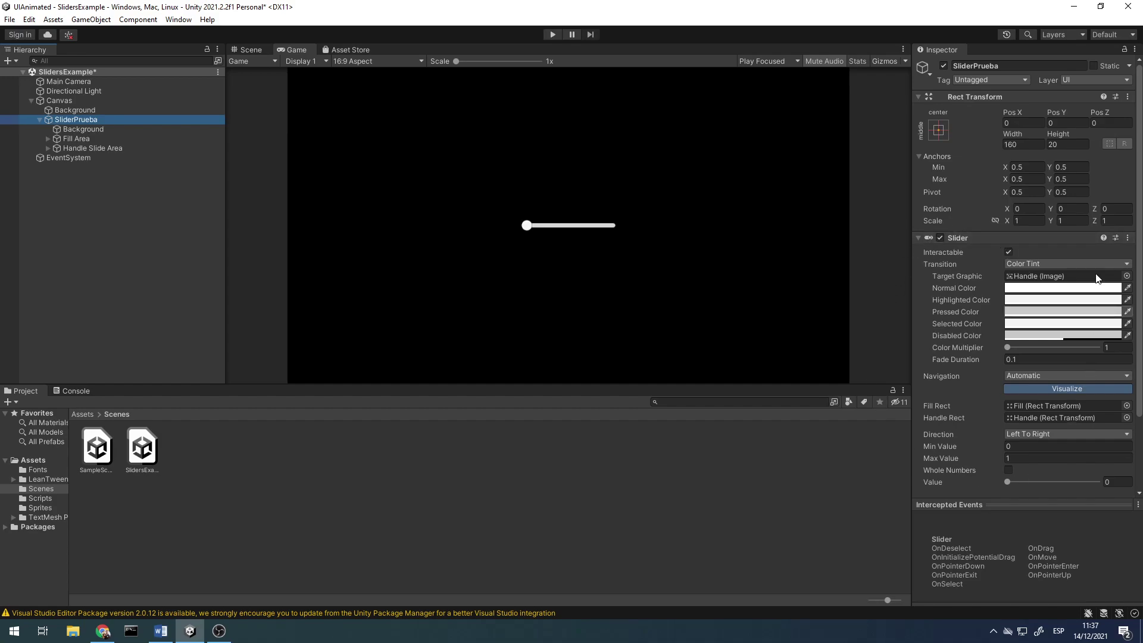
# - Keep Transition on Color Tint and set the slider Value to 0.5
pyautogui.click(1063, 264)
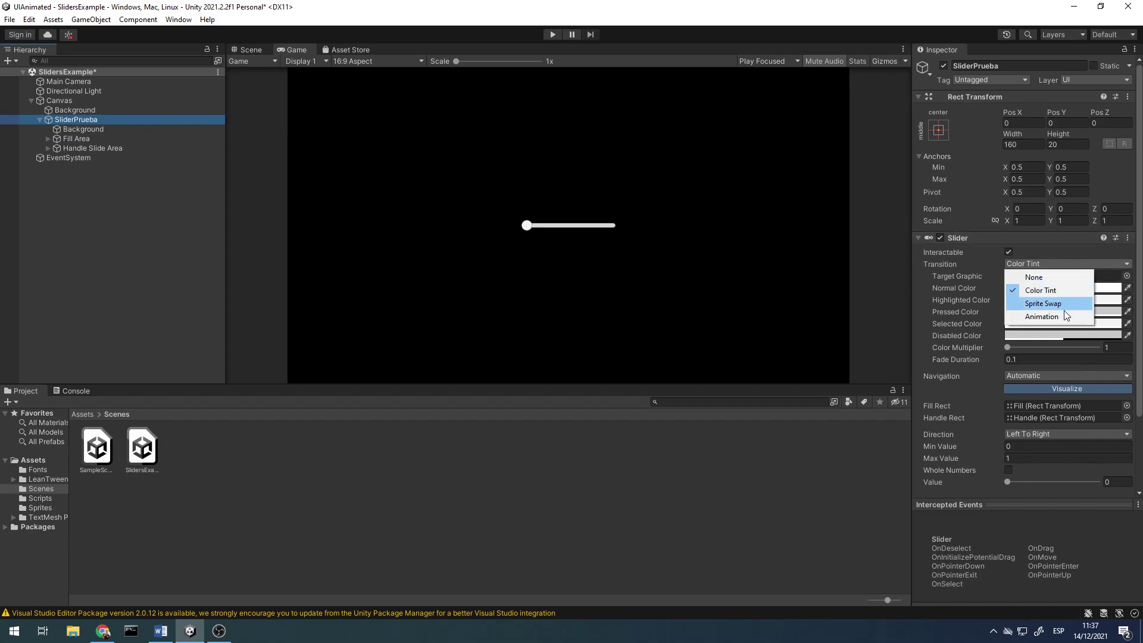
pyautogui.click(1051, 249)
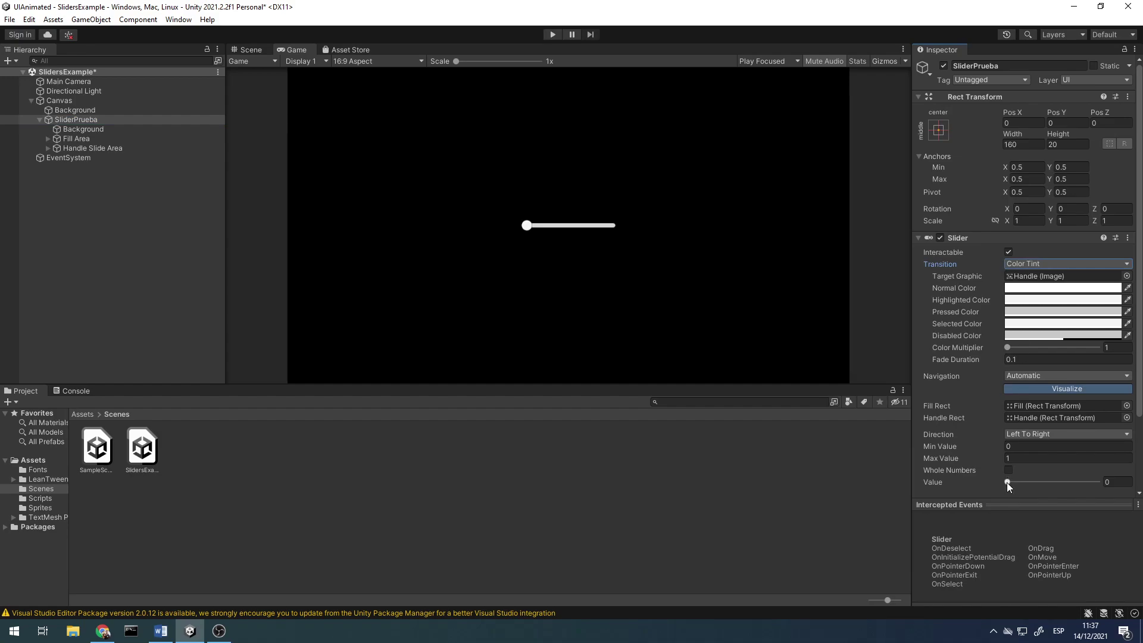
pyautogui.moveTo(1007, 481); pyautogui.dragTo(1053, 482)
pyautogui.click(1124, 485)
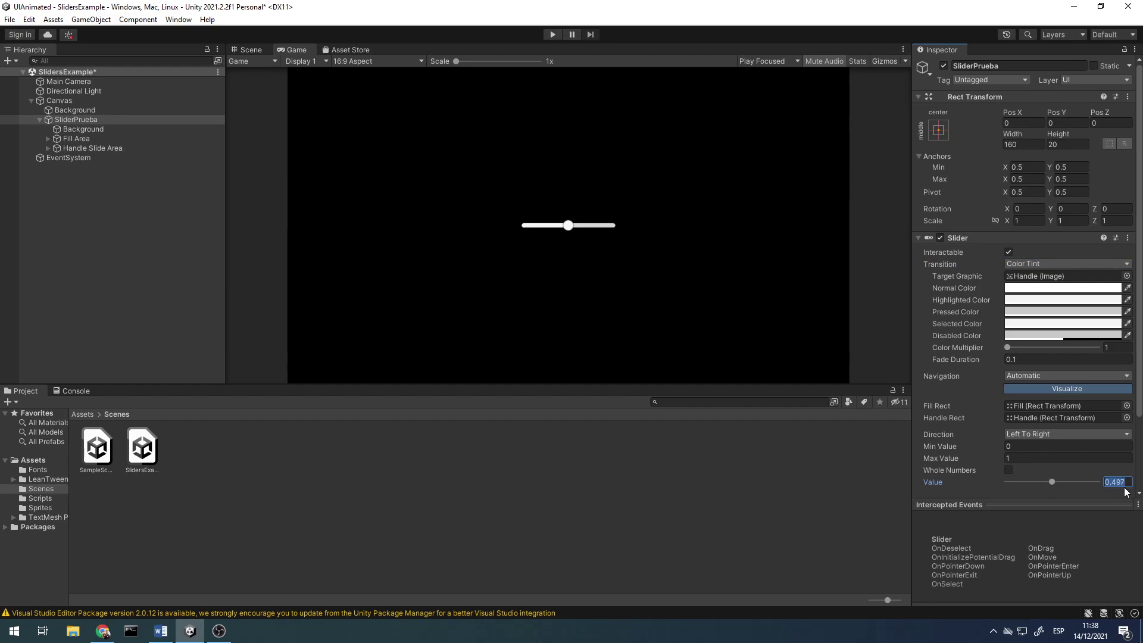
pyautogui.write('0.5')
# - In Play mode, drag the slider handle to the right end and turn off Interactable
pyautogui.click(552, 34)
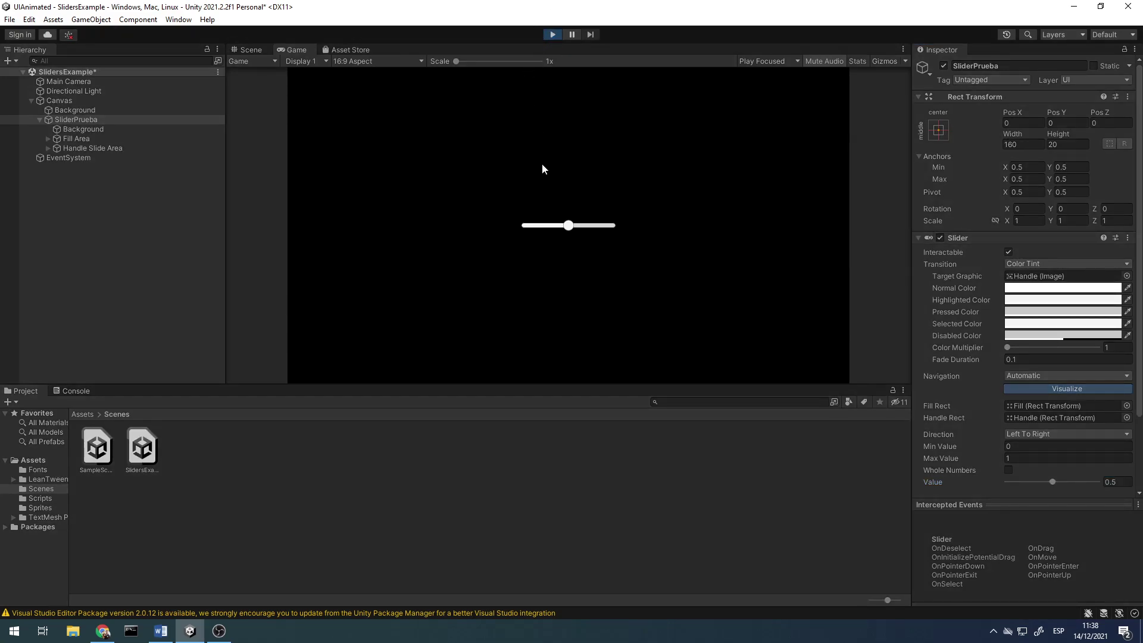
pyautogui.moveTo(568, 226)
pyautogui.mouseDown()
pyautogui.moveTo(617, 234)
pyautogui.moveTo(508, 241)
pyautogui.moveTo(575, 241)
pyautogui.mouseUp()
pyautogui.click(1009, 252)
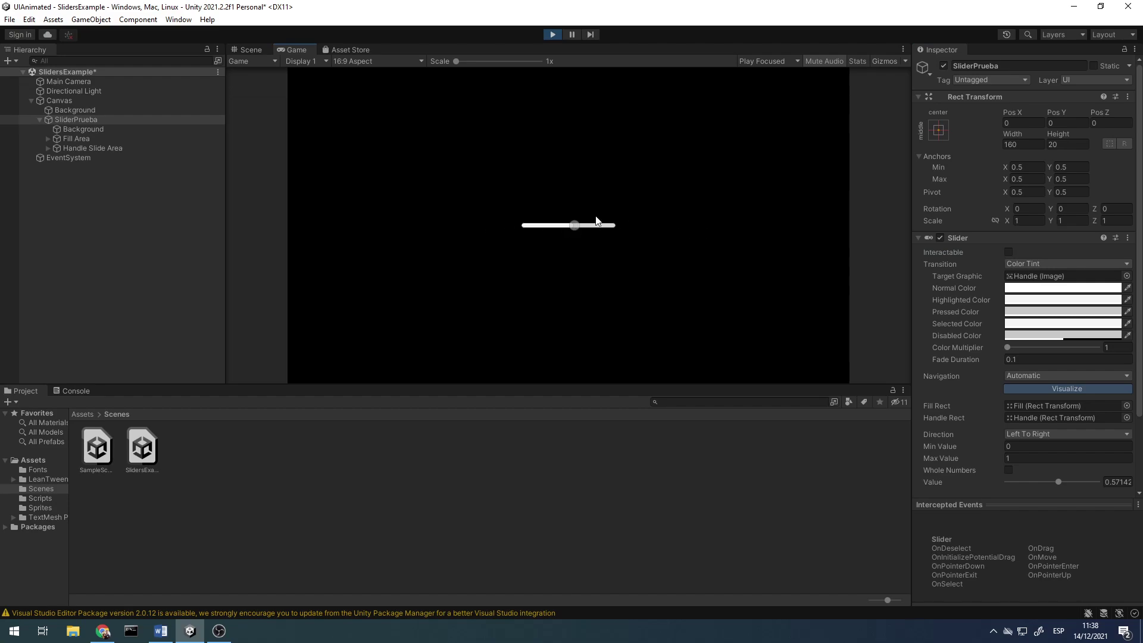
# - Delete the Handle Slide Area while playing, check the slider settings, then stop Play mode
pyautogui.click(70, 149)
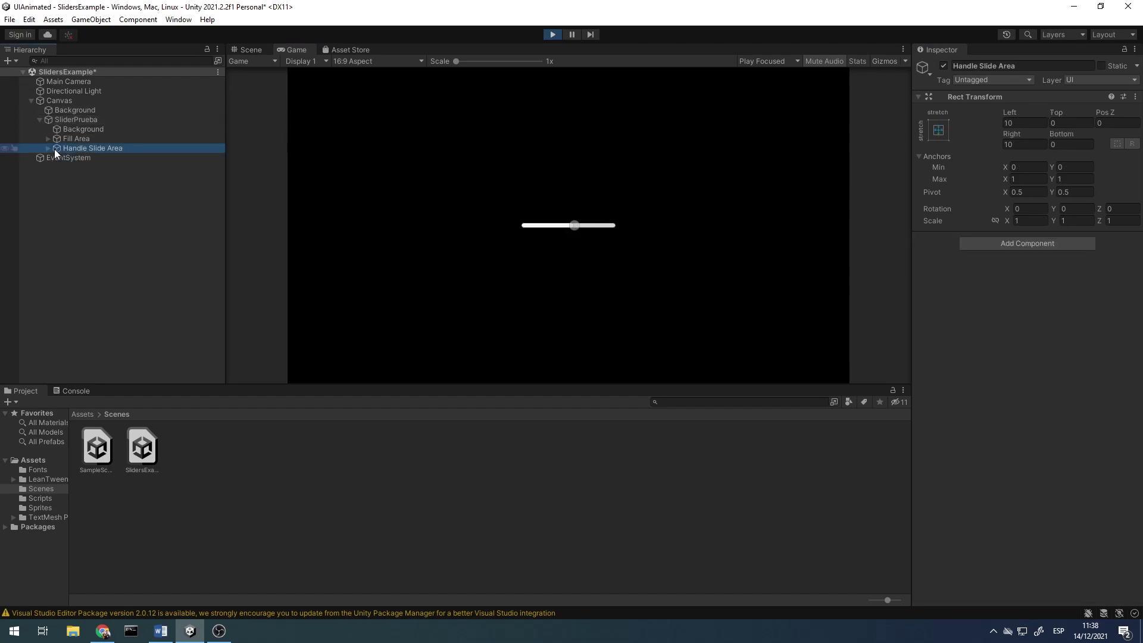
pyautogui.click(48, 148)
pyautogui.click(576, 226)
pyautogui.click(86, 148)
pyautogui.press('Delete')
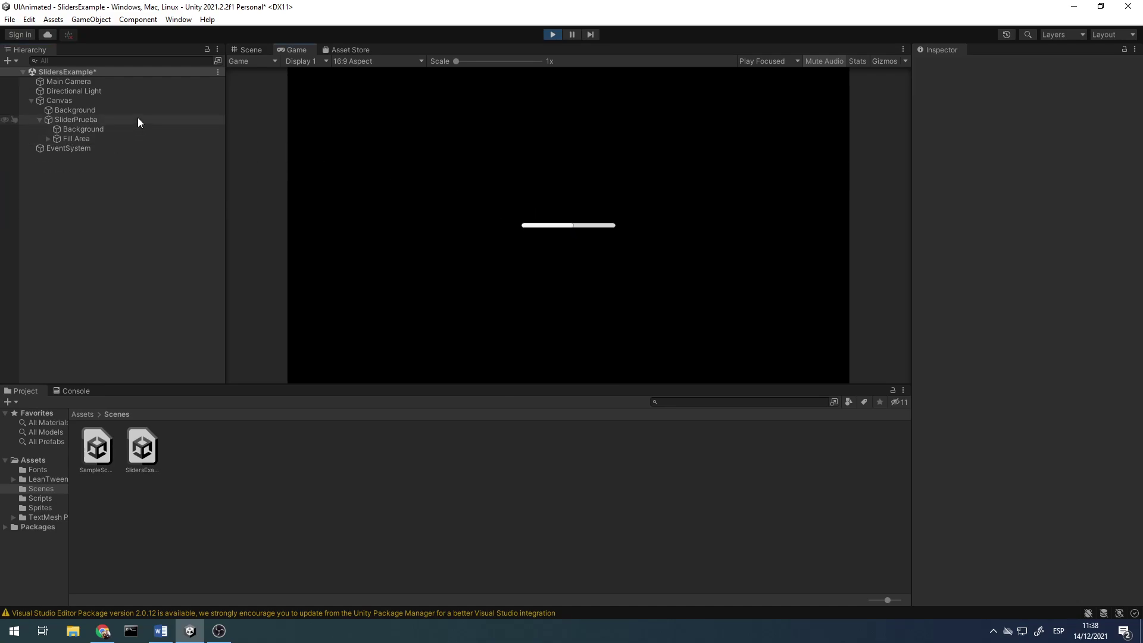
pyautogui.click(141, 122)
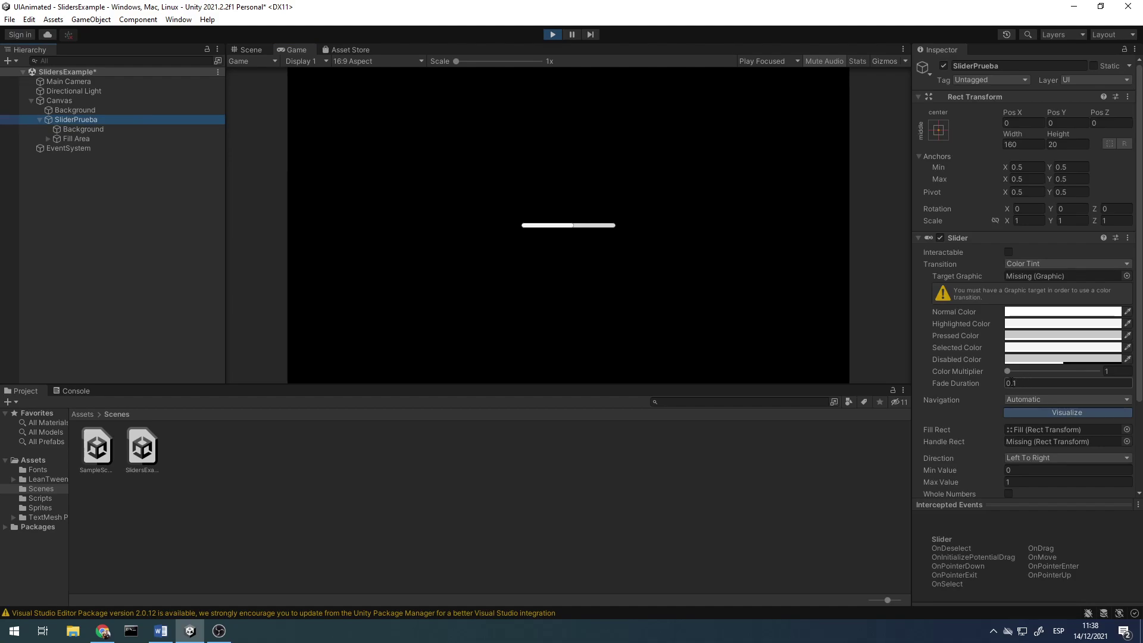
pyautogui.scroll(-3, 1066, 411)
pyautogui.moveTo(1054, 441); pyautogui.dragTo(1044, 442)
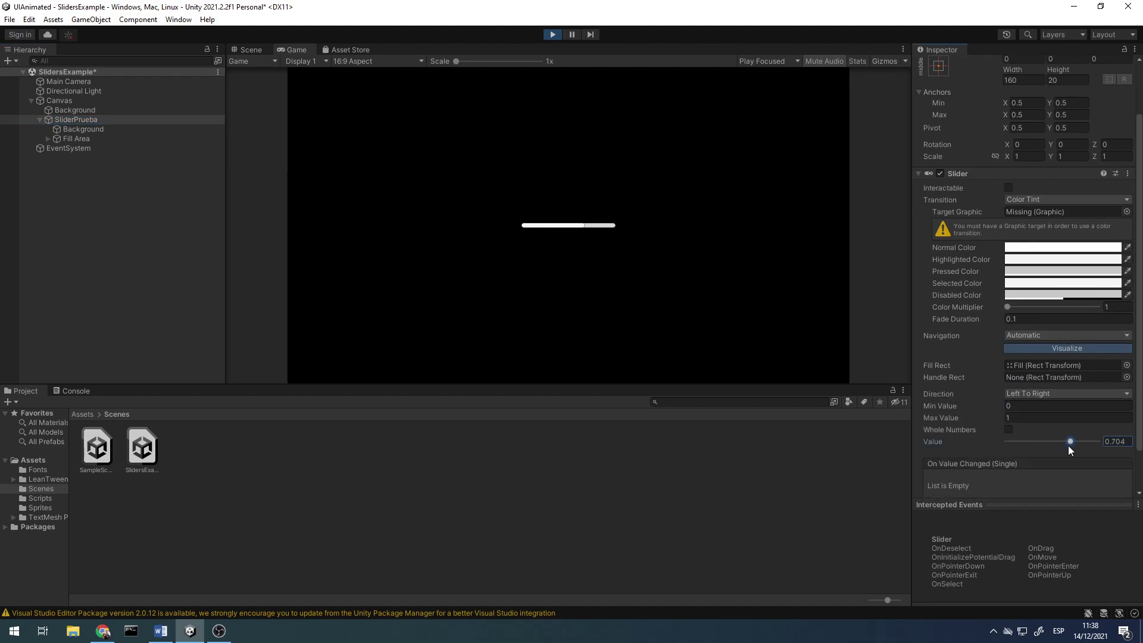
pyautogui.click(557, 39)
# - Untick the restored Handle Slide Area's active checkbox and reselect SliderPrueba
pyautogui.click(93, 148)
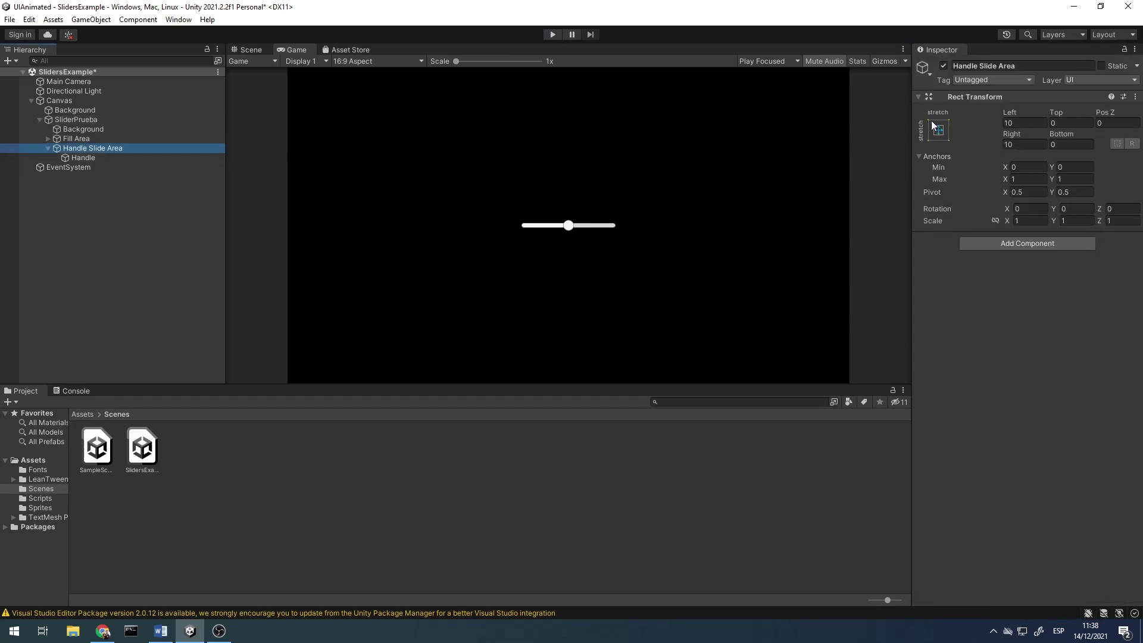
pyautogui.click(943, 66)
pyautogui.click(133, 138)
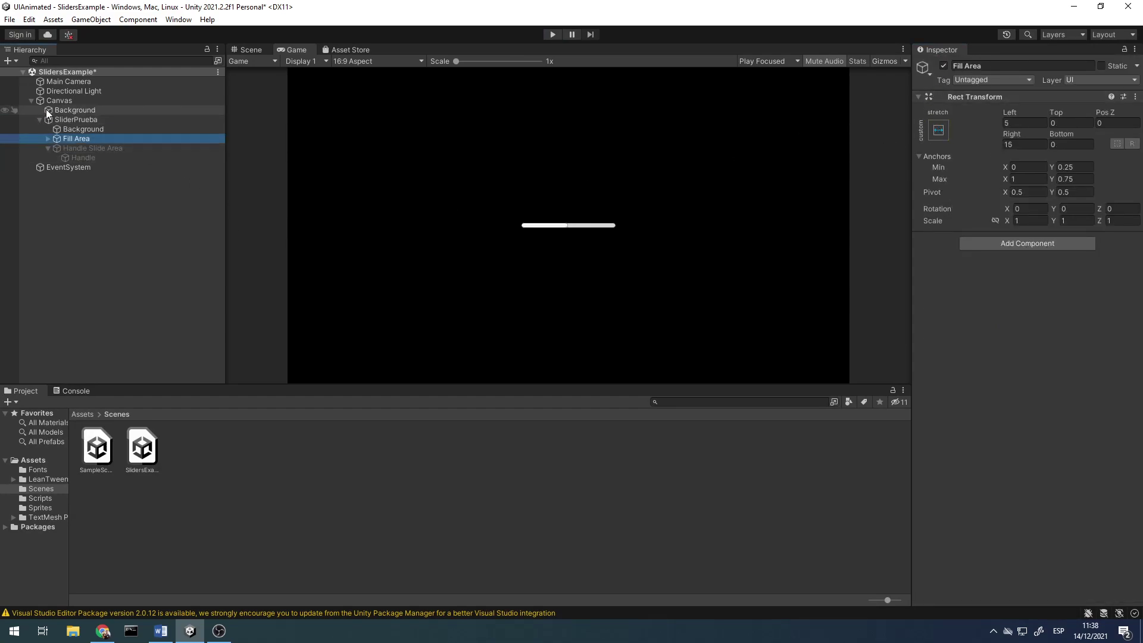
pyautogui.click(71, 120)
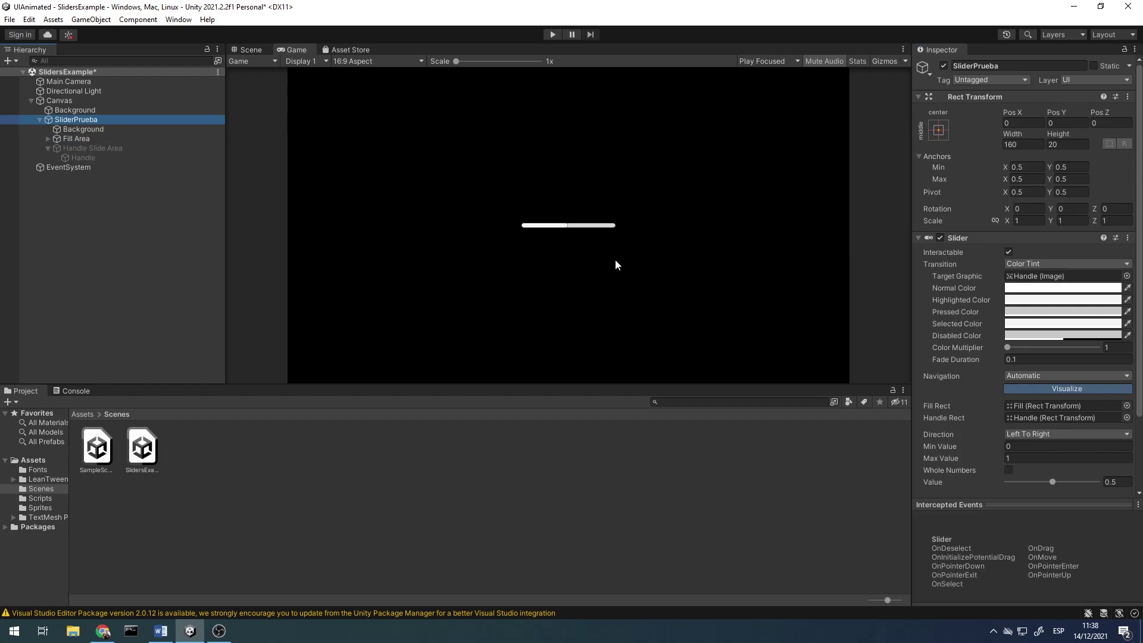
pyautogui.click(1024, 287)
pyautogui.click(1041, 330)
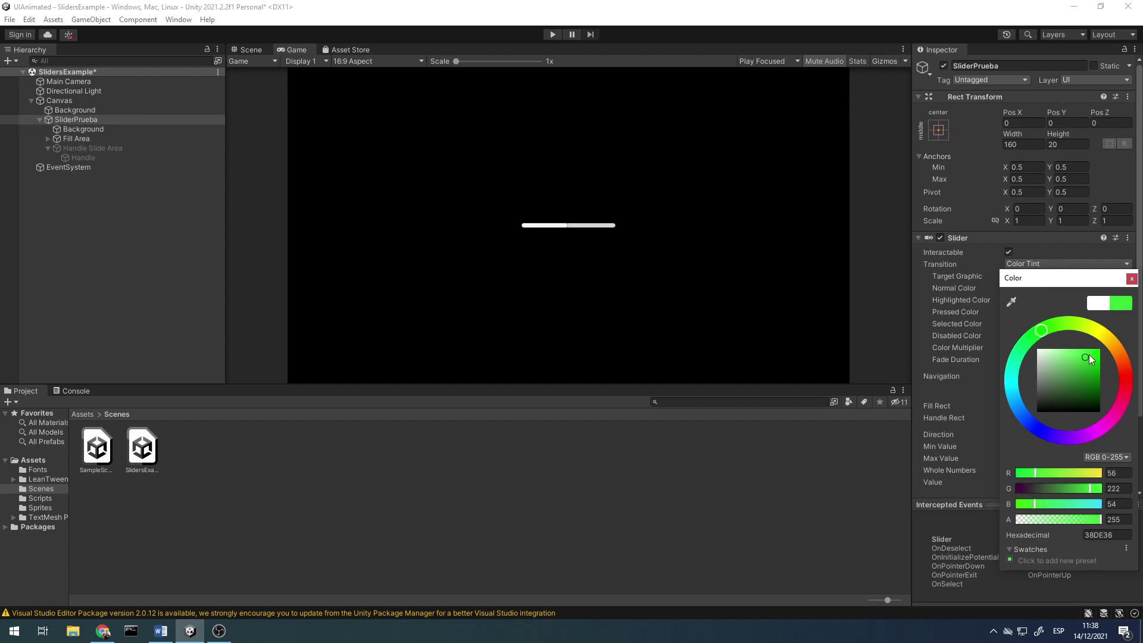
pyautogui.moveTo(1039, 351)
pyautogui.mouseDown()
pyautogui.moveTo(1100, 349)
pyautogui.moveTo(1075, 348)
pyautogui.moveTo(1011, 419)
pyautogui.moveTo(1038, 350)
pyautogui.mouseUp()
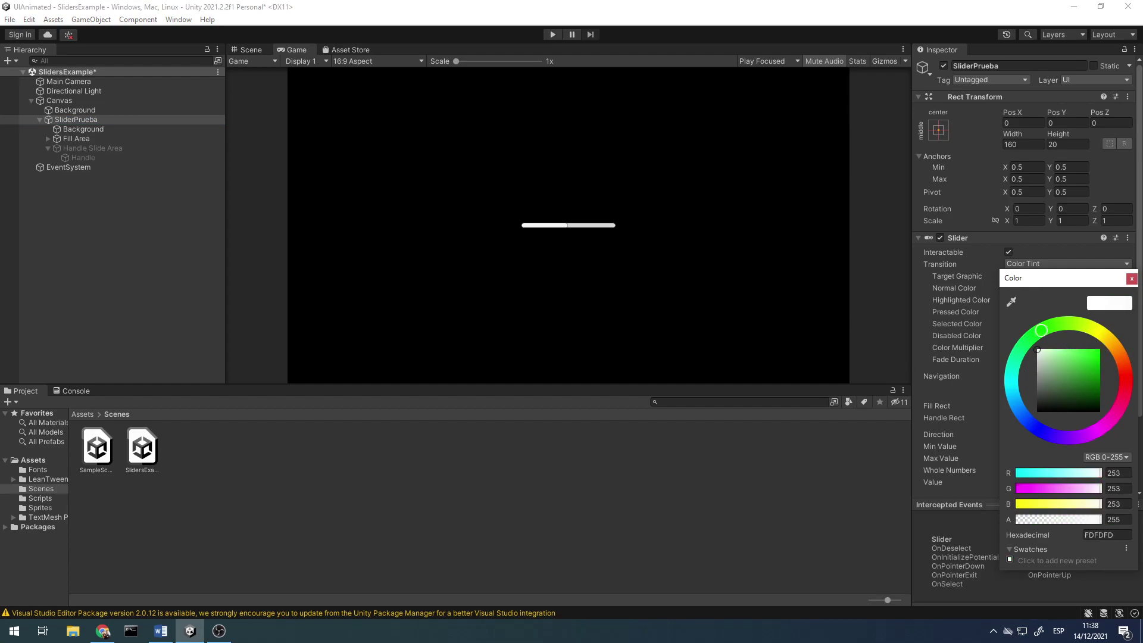
pyautogui.click(1131, 279)
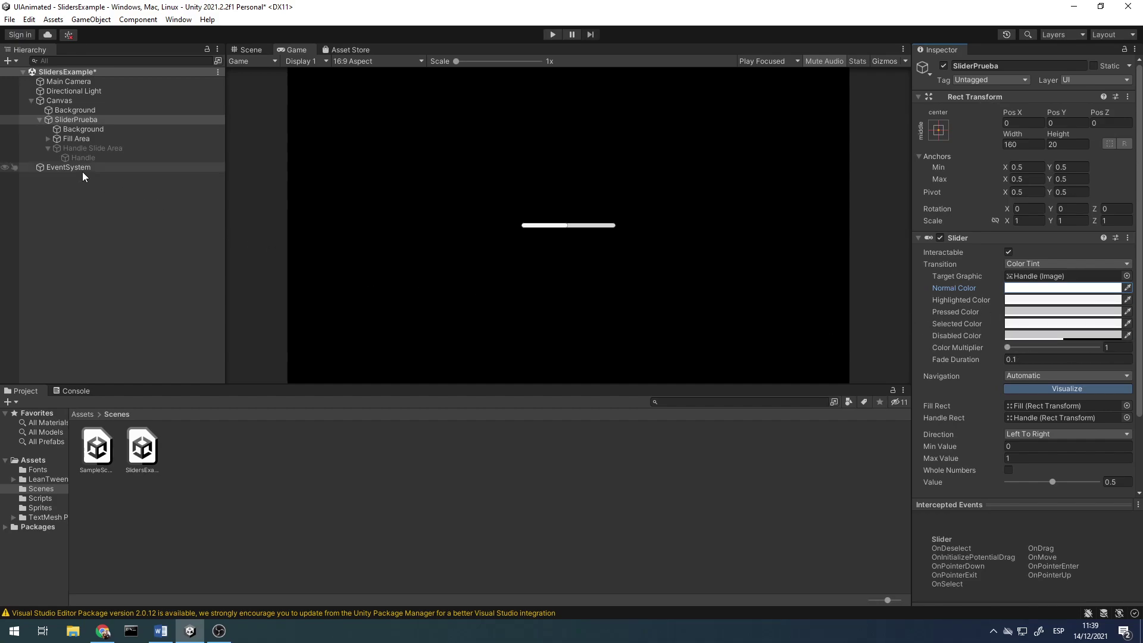
# - Deactivate the slider's Fill Area to hide the fill
pyautogui.click(98, 129)
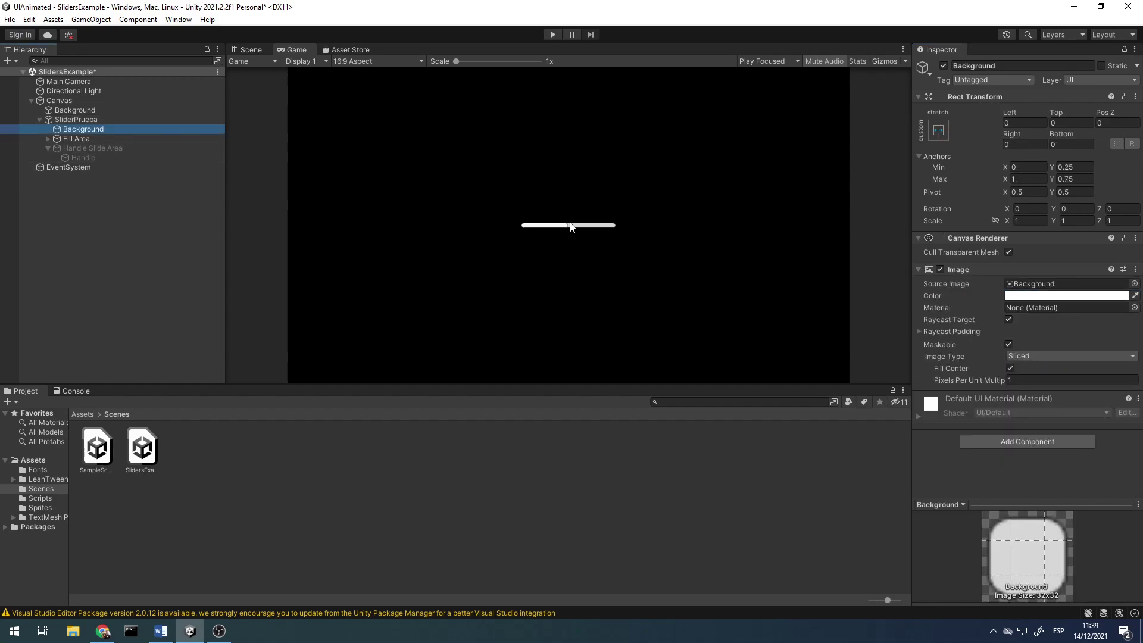
pyautogui.click(119, 138)
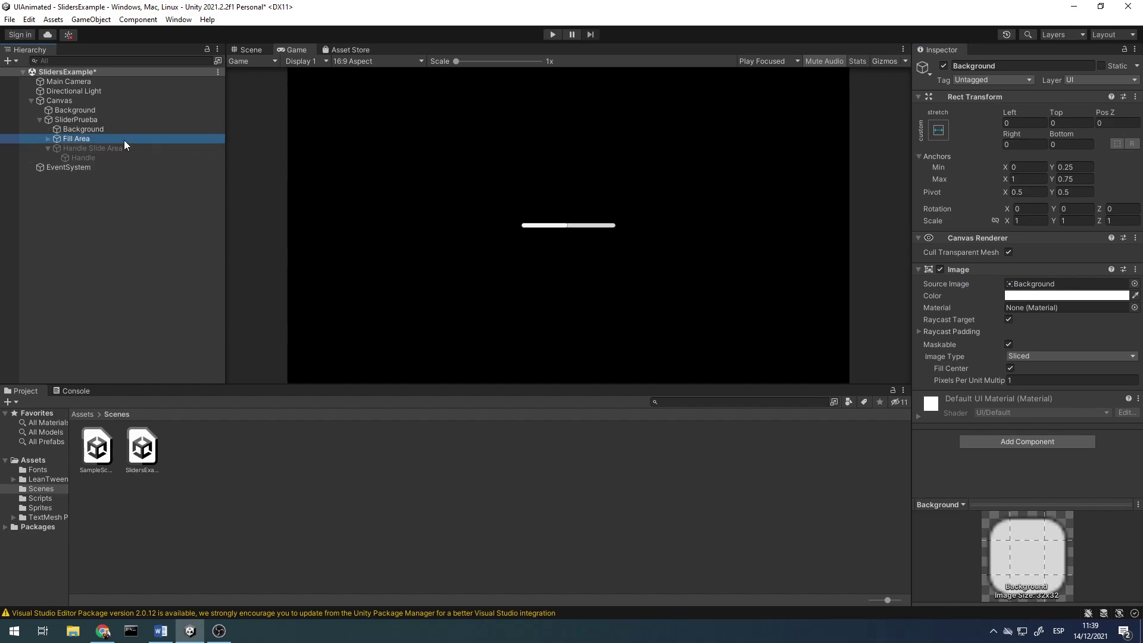
pyautogui.click(943, 66)
# - Tint the slider's Background image dark green
pyautogui.click(116, 130)
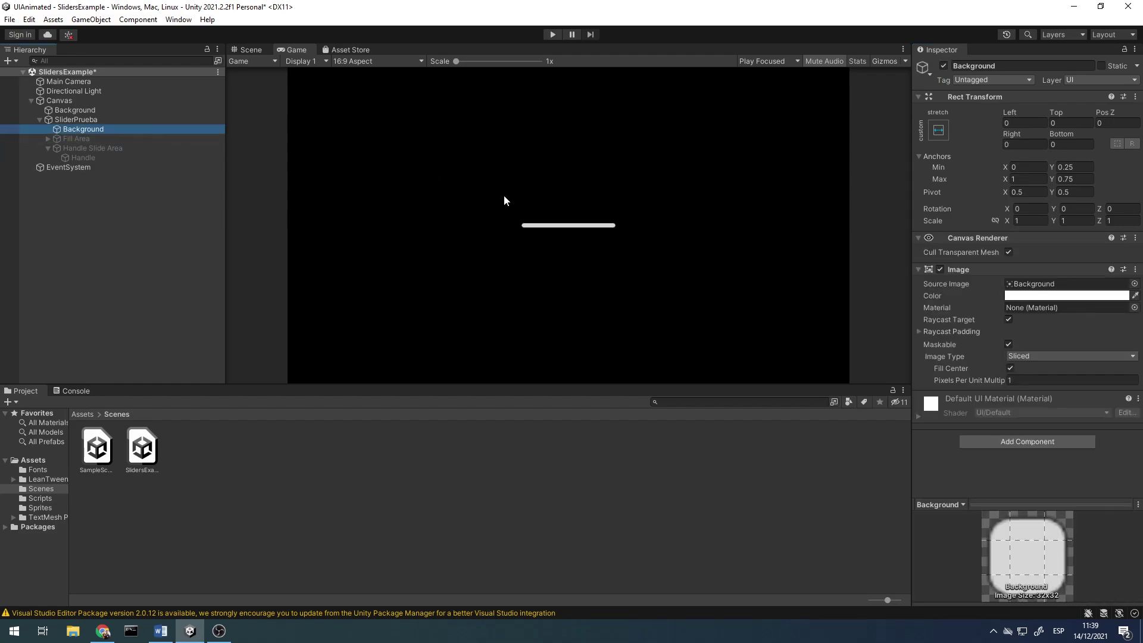
pyautogui.click(1091, 298)
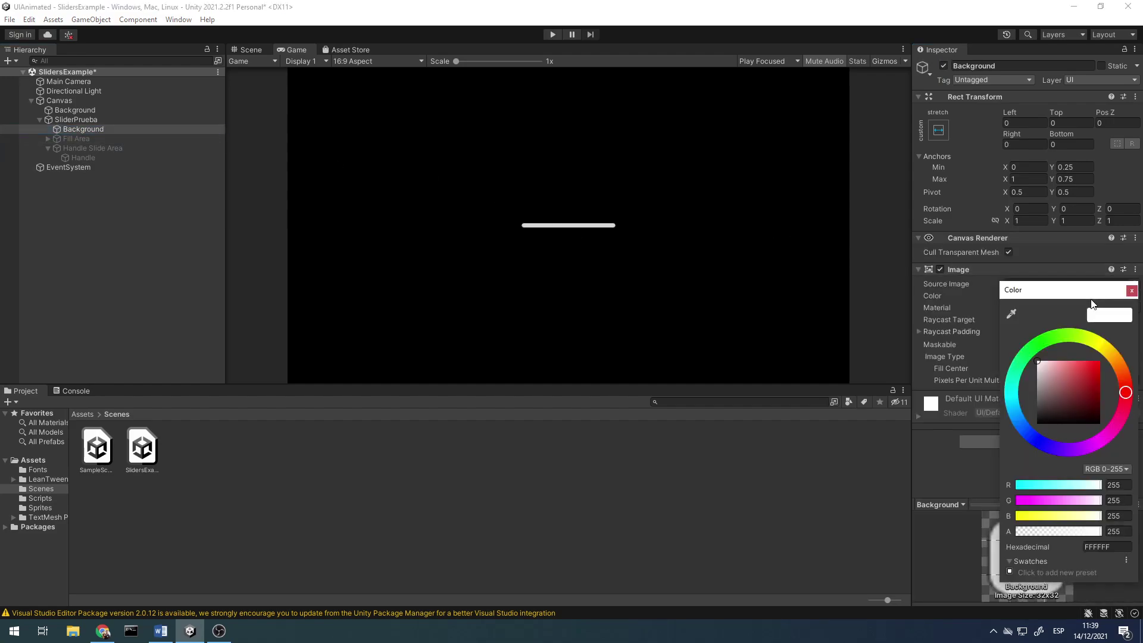
pyautogui.moveTo(1057, 408); pyautogui.dragTo(1101, 361)
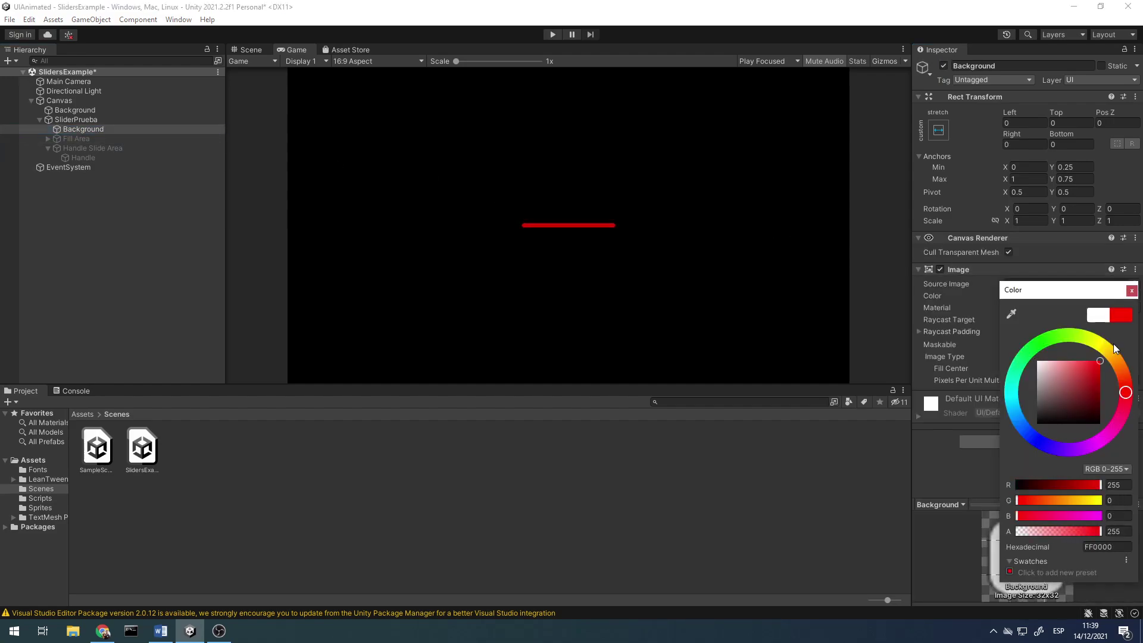
pyautogui.click(1132, 291)
pyautogui.click(1043, 294)
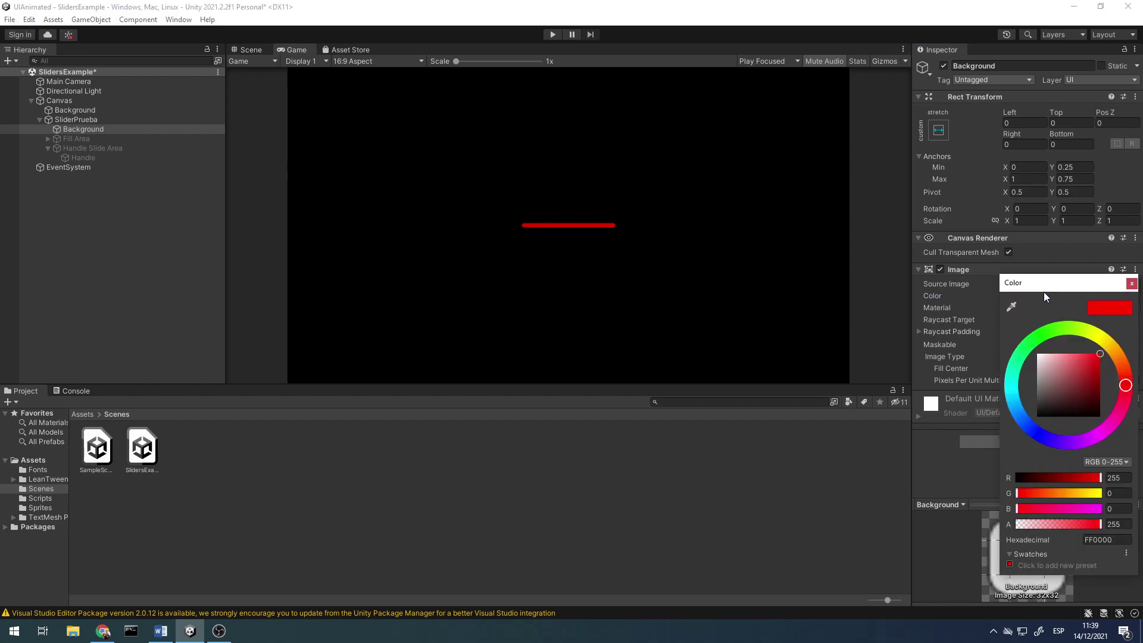
pyautogui.click(1048, 334)
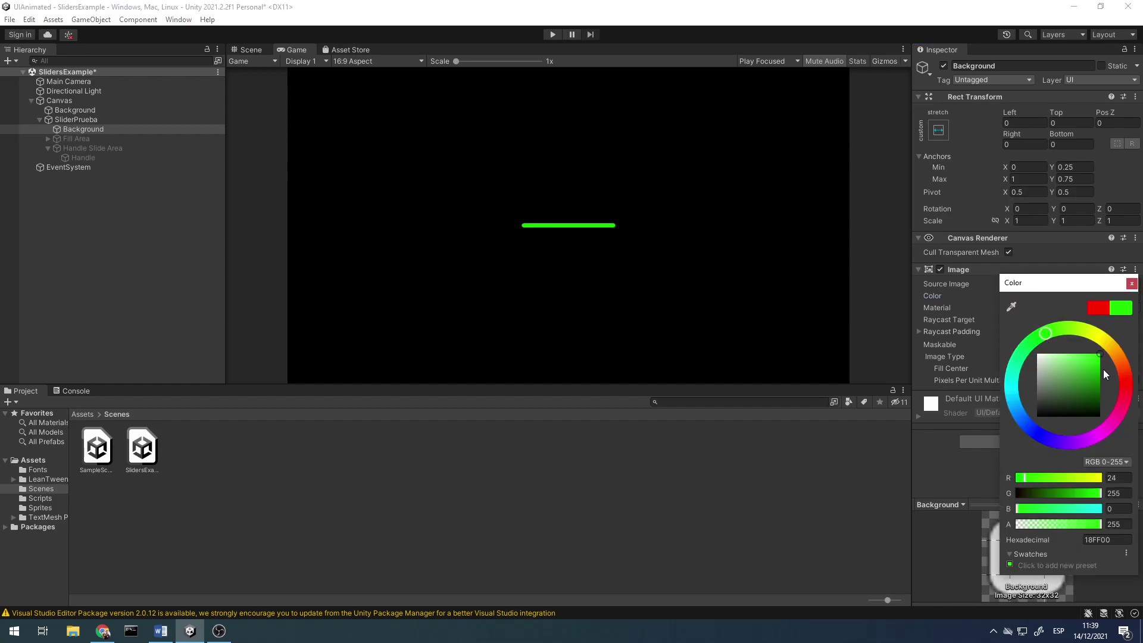
pyautogui.click(1095, 399)
pyautogui.click(1132, 284)
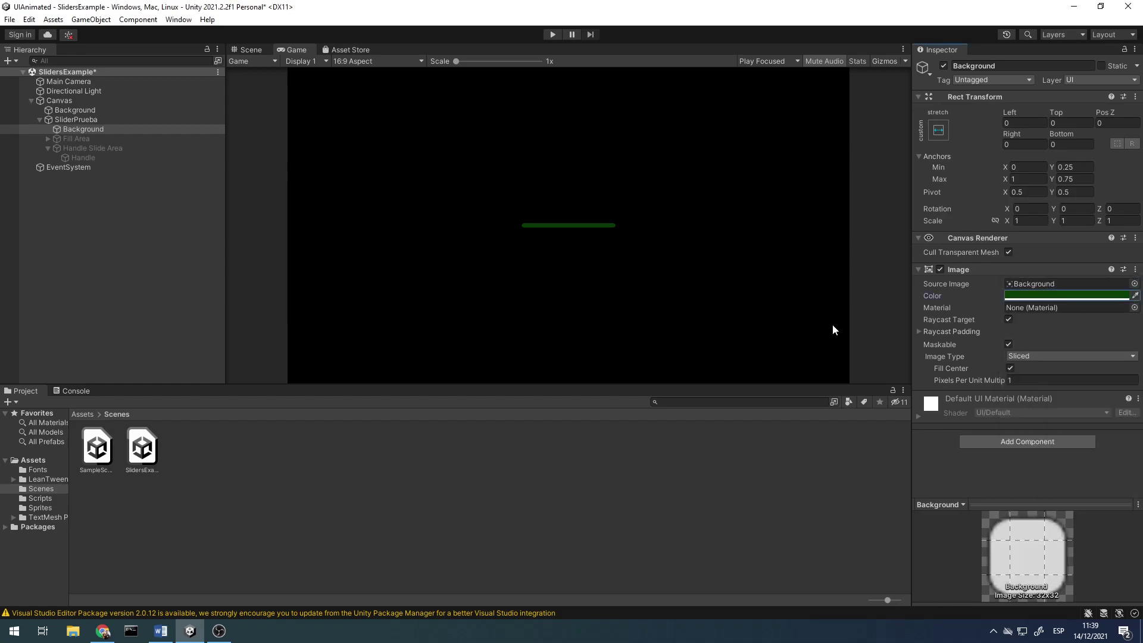
# - Reactivate the Fill Area and select its Fill child
pyautogui.click(114, 138)
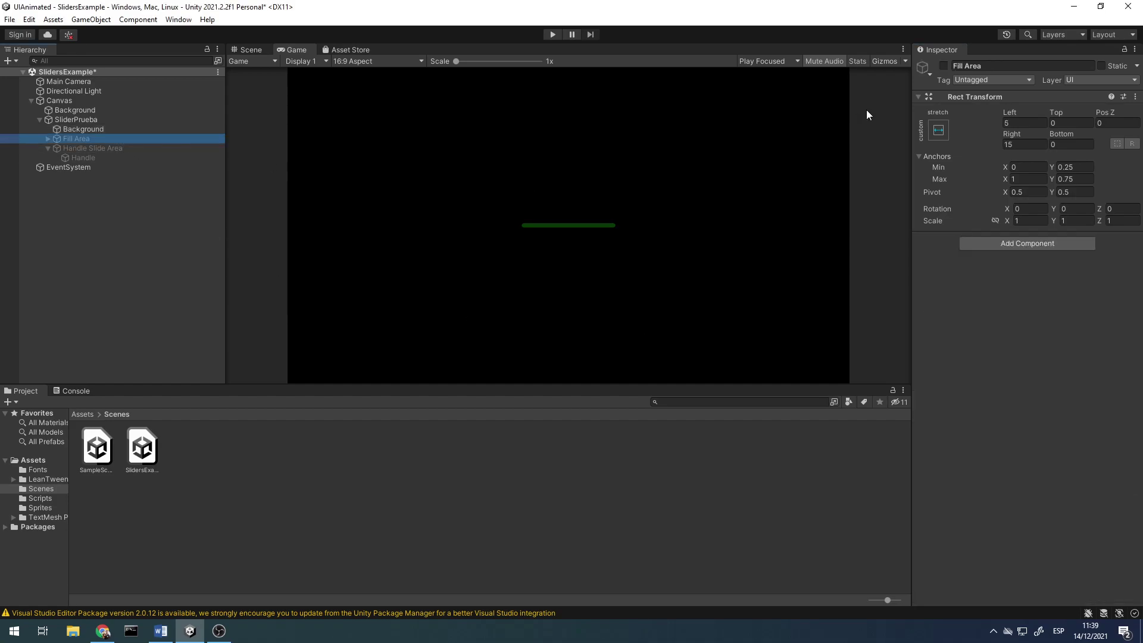
pyautogui.click(943, 65)
pyautogui.click(48, 138)
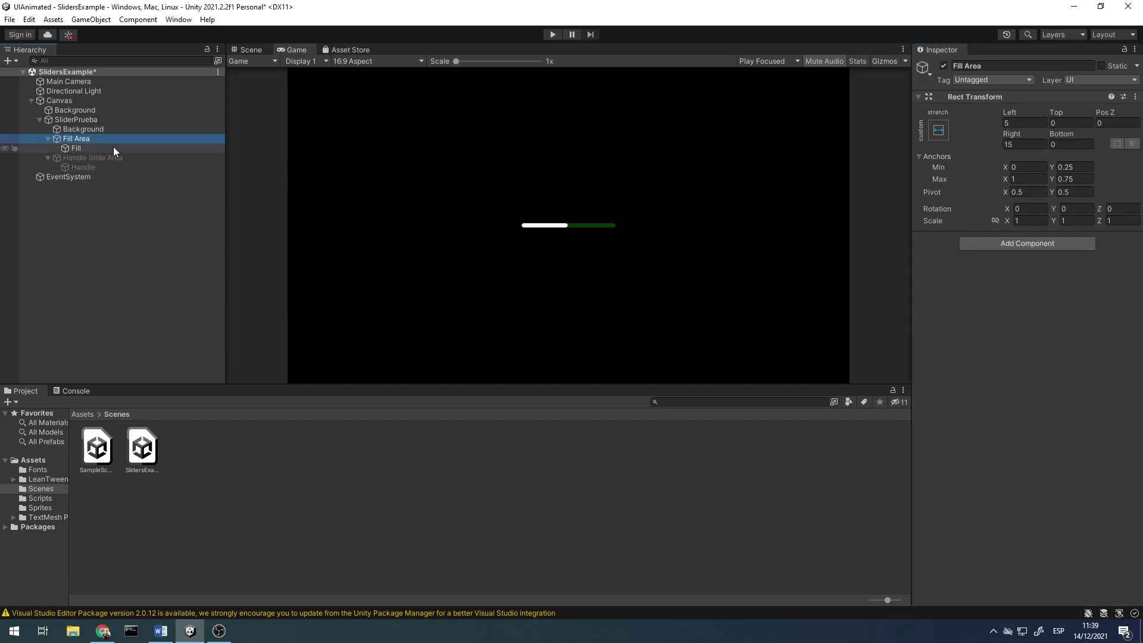
pyautogui.click(113, 148)
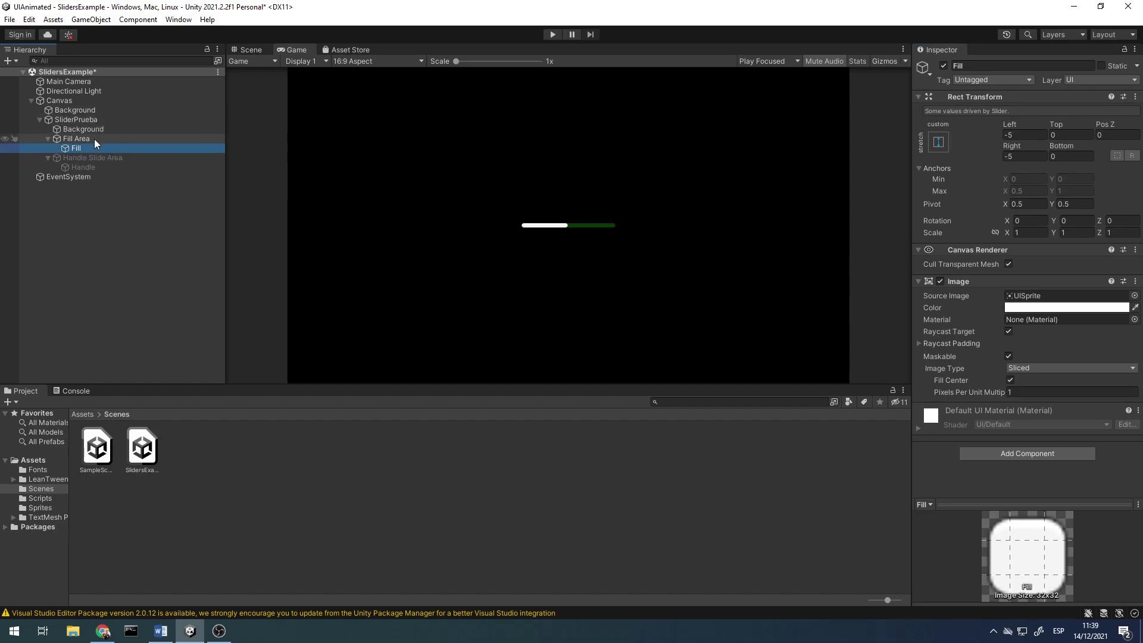
# - Set the Fill image colour to bright green 58FF4A
pyautogui.click(1042, 311)
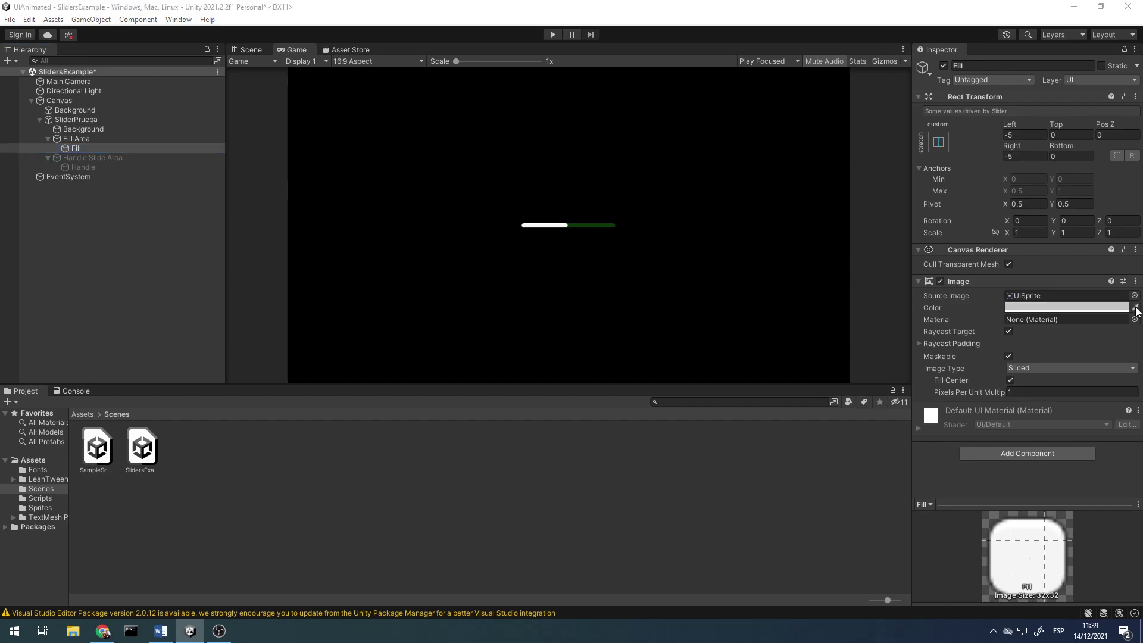
pyautogui.click(579, 225)
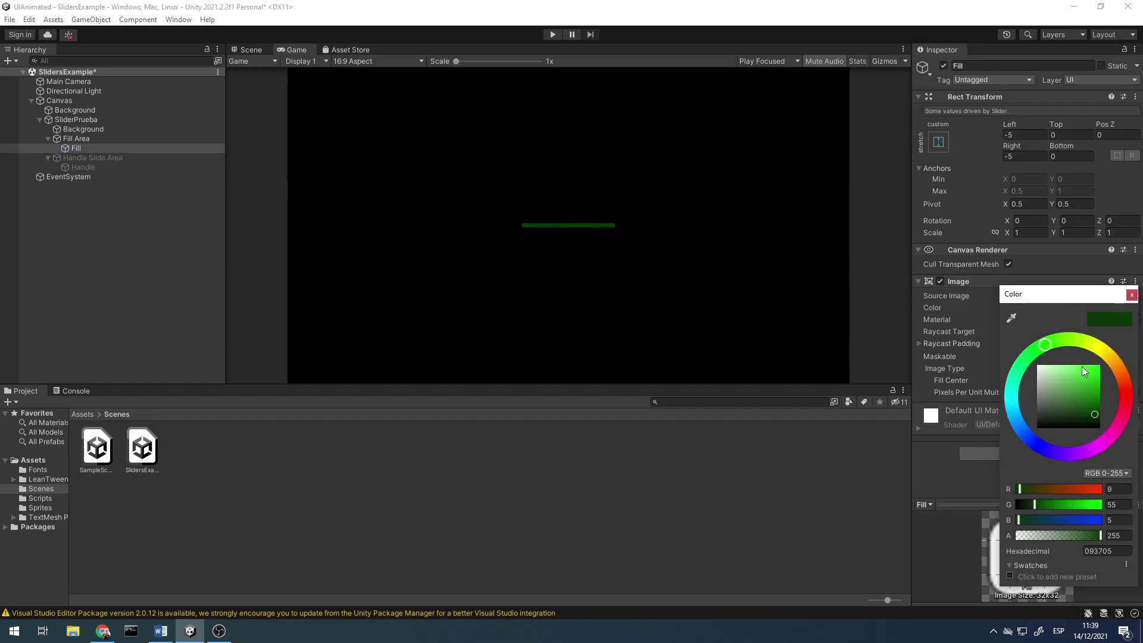
pyautogui.click(1082, 365)
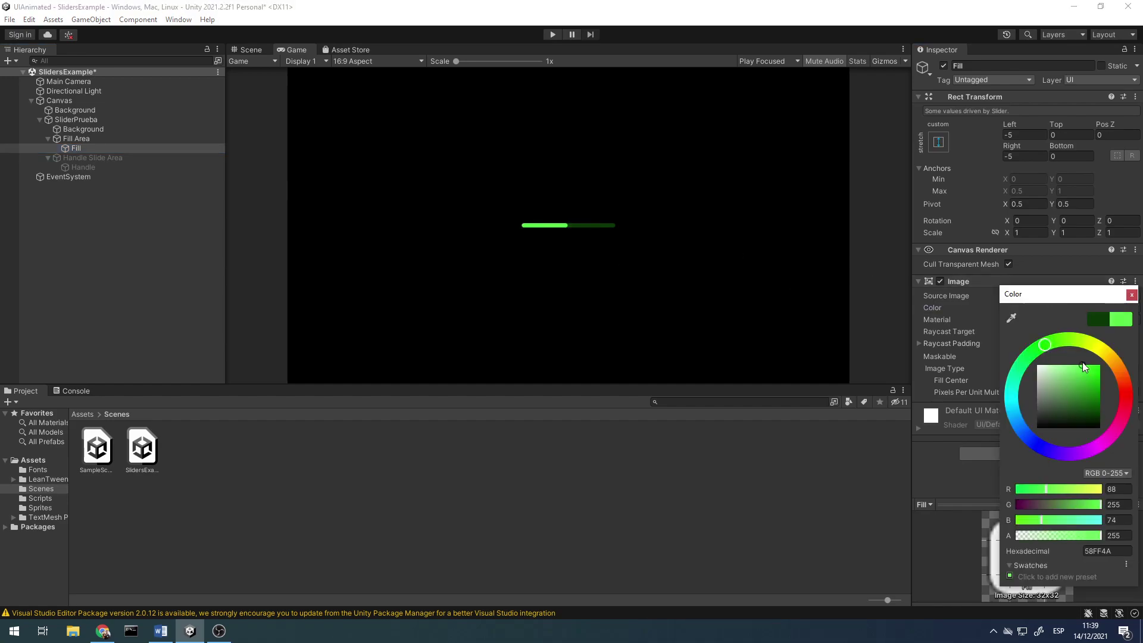
pyautogui.click(1129, 292)
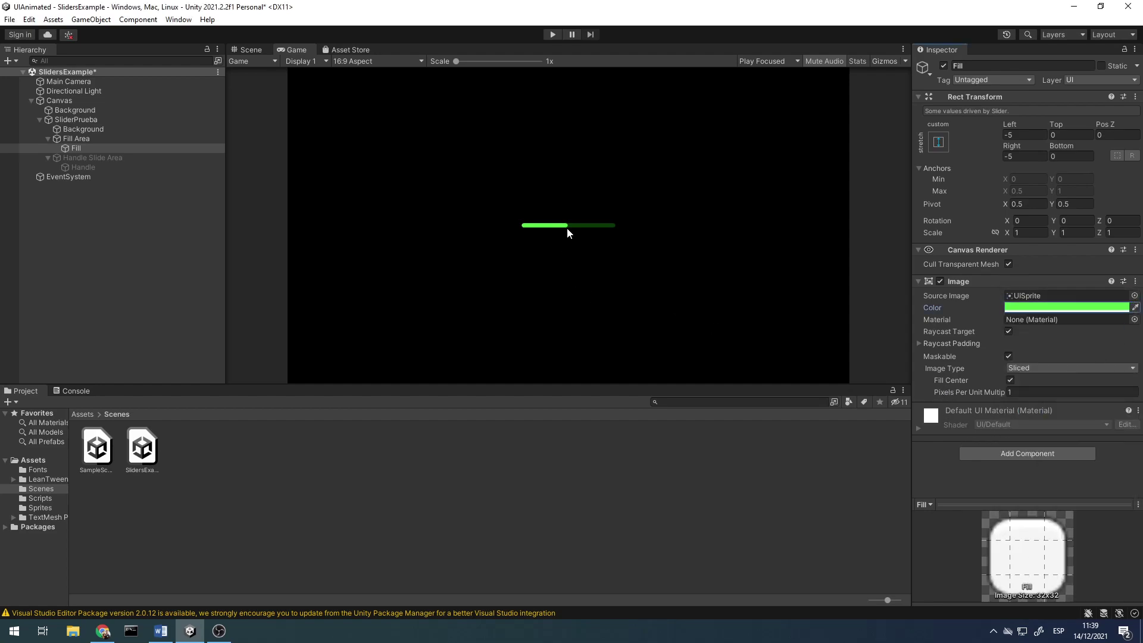
# - Frame SliderPrueba in the Scene view switched to 2D mode
pyautogui.click(110, 120)
pyautogui.click(252, 49)
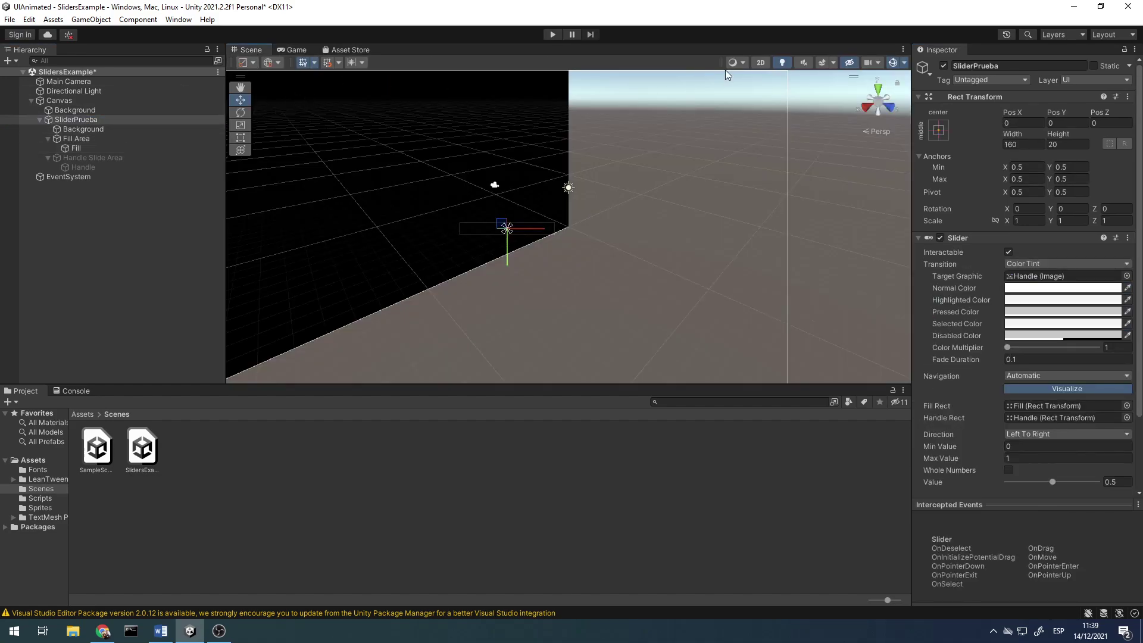
pyautogui.click(762, 62)
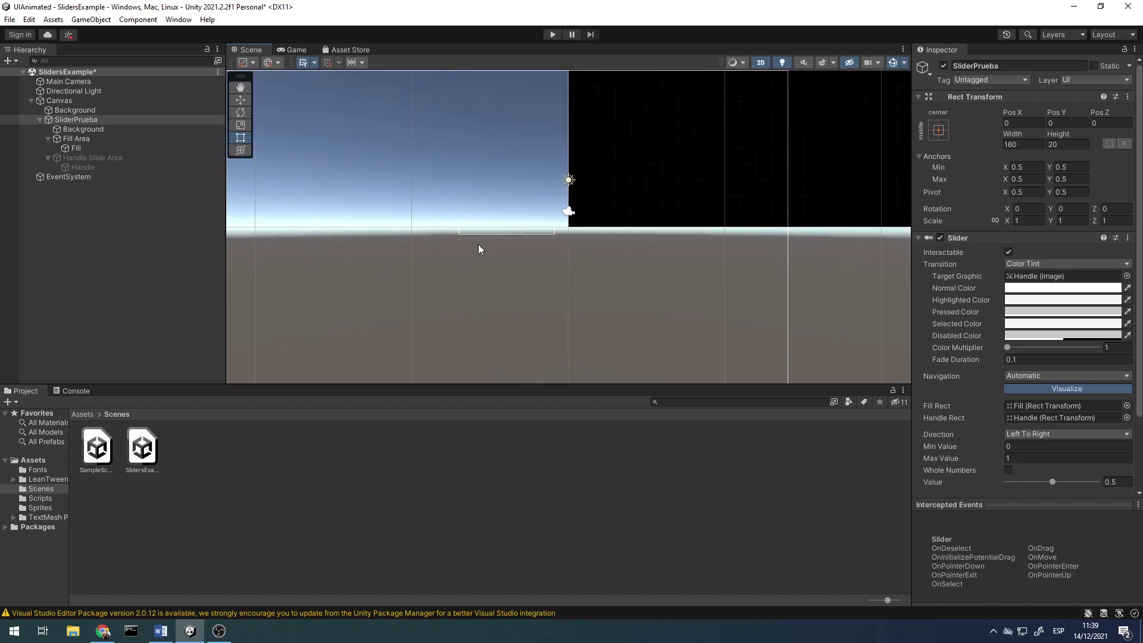
pyautogui.doubleClick(94, 121)
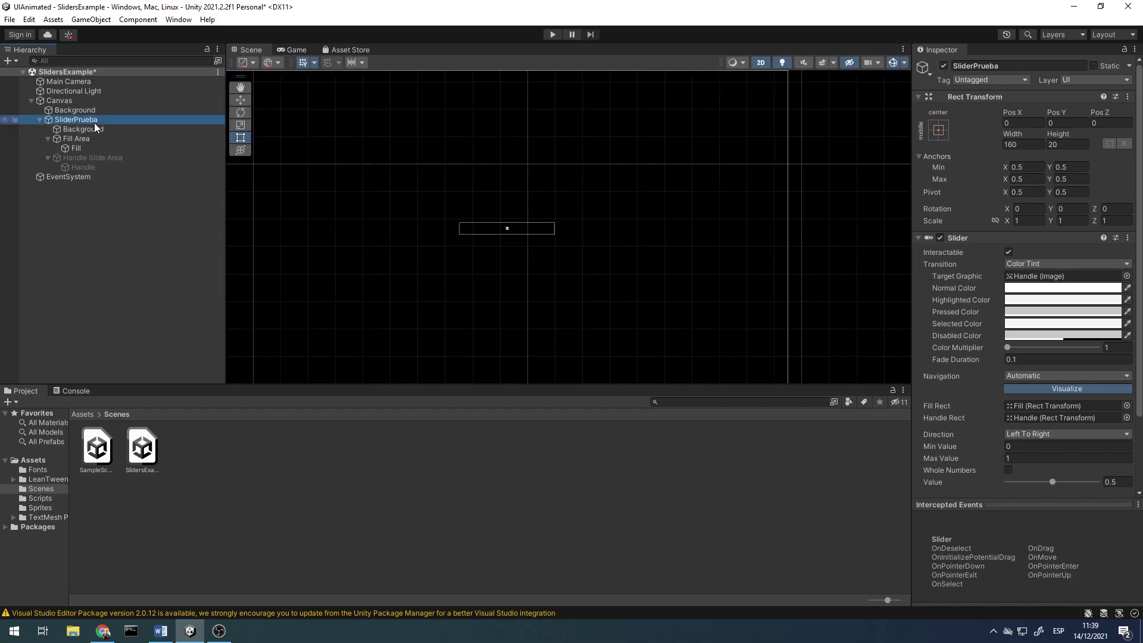
# - Resize the slider's rect to about 206 by 93, undoing an accidental move
pyautogui.moveTo(721, 212)
pyautogui.mouseDown()
pyautogui.moveTo(892, 105)
pyautogui.moveTo(761, 225)
pyautogui.moveTo(759, 82)
pyautogui.moveTo(760, 114)
pyautogui.mouseUp()
pyautogui.scroll(-3, 666, 334)
pyautogui.scroll(-3, 661, 305)
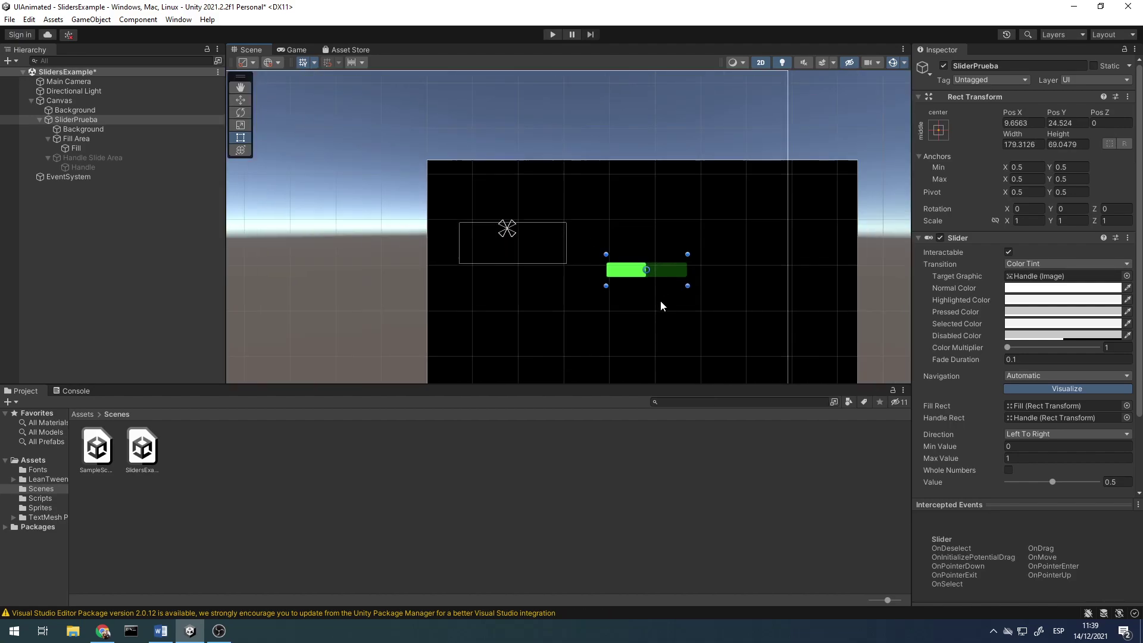
pyautogui.moveTo(661, 305); pyautogui.dragTo(645, 249, button='middle')
pyautogui.moveTo(658, 214); pyautogui.dragTo(648, 240)
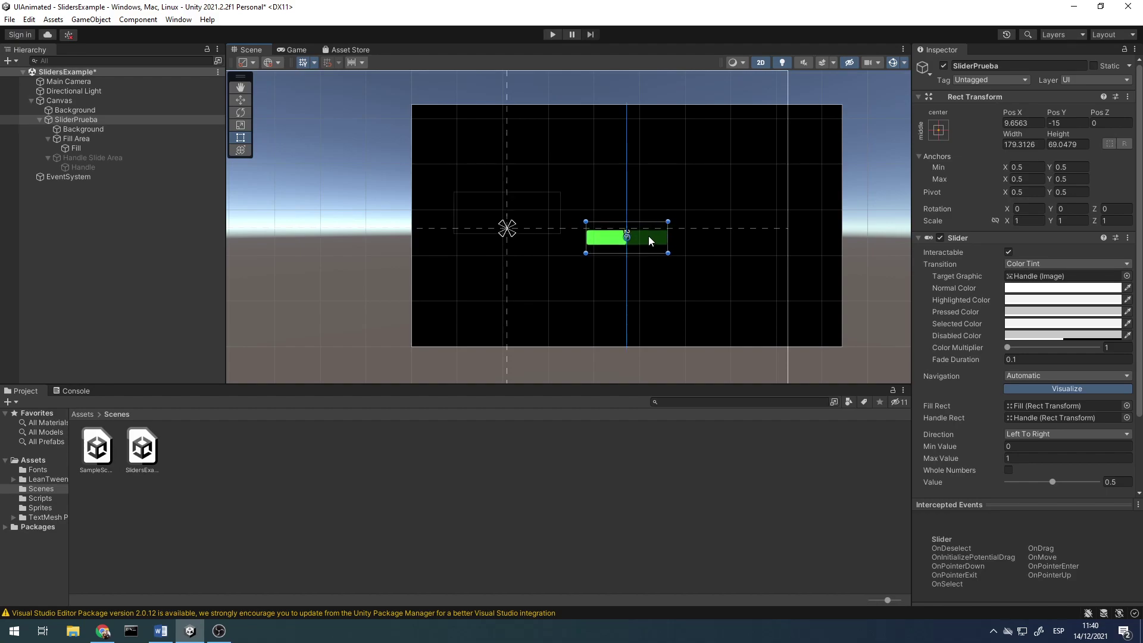
pyautogui.hotkey('ctrl', 'z')
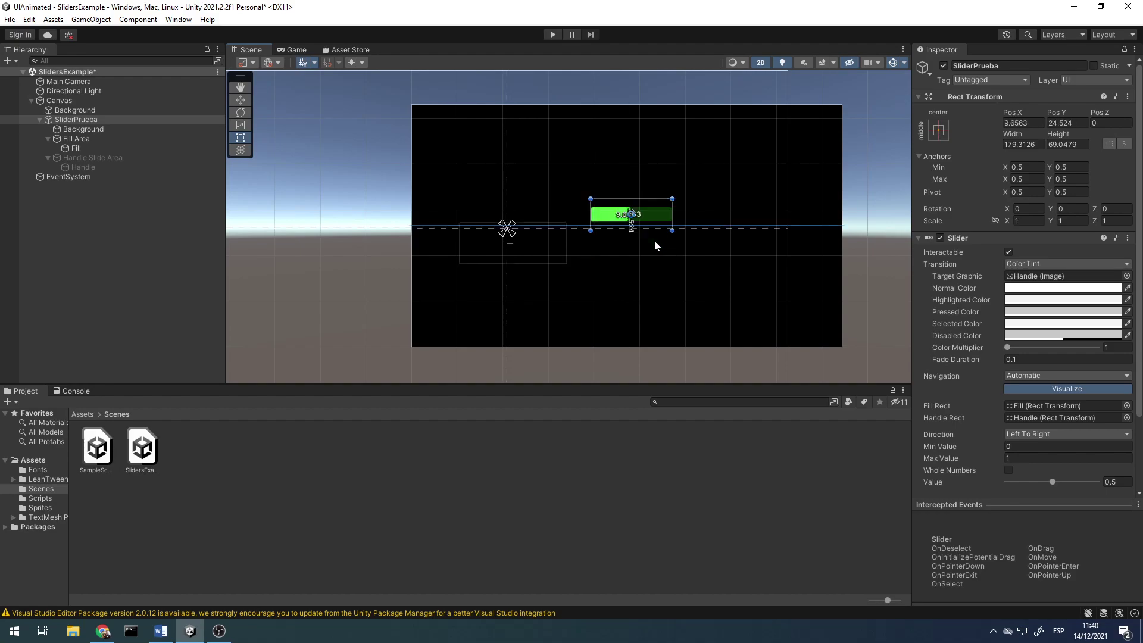
pyautogui.hotkey('ctrl', 'z')
pyautogui.hotkey('ctrl', 'z')
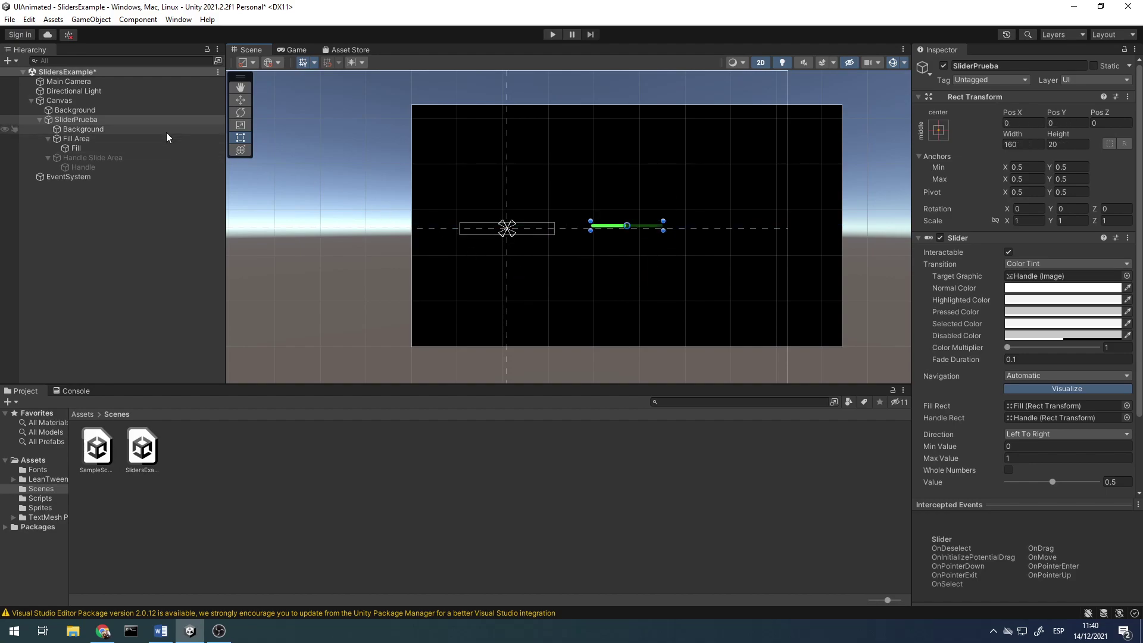
pyautogui.click(102, 120)
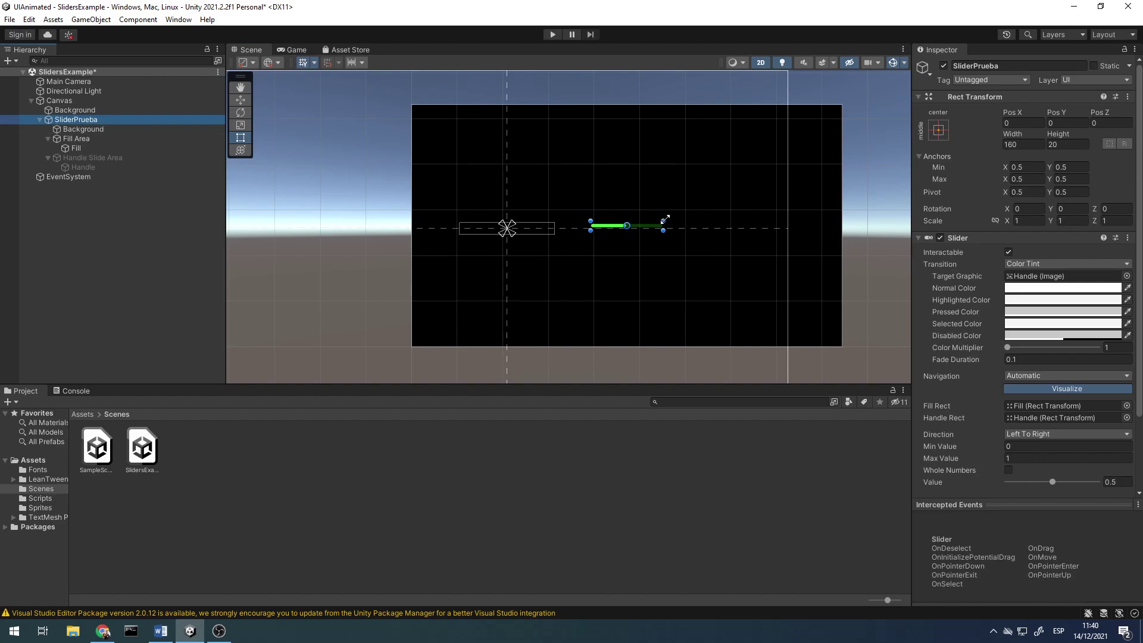
pyautogui.moveTo(665, 220); pyautogui.dragTo(685, 189)
# - In the Game view, drag SliderPrueba's Value to 0 and back to 1 to preview the green fill
pyautogui.click(287, 50)
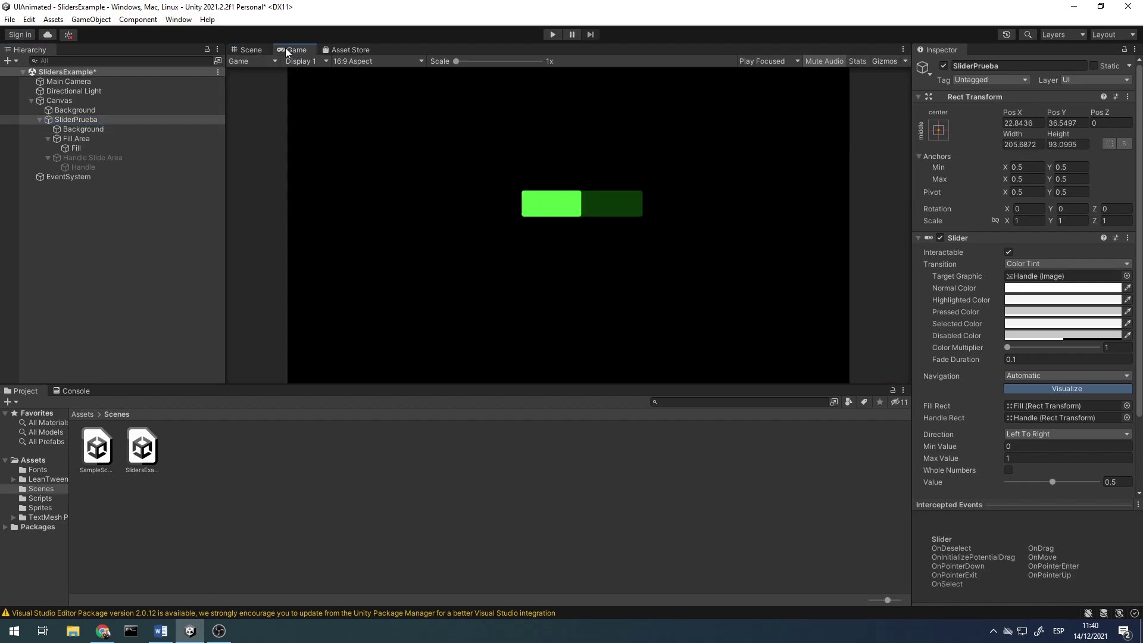
pyautogui.click(101, 100)
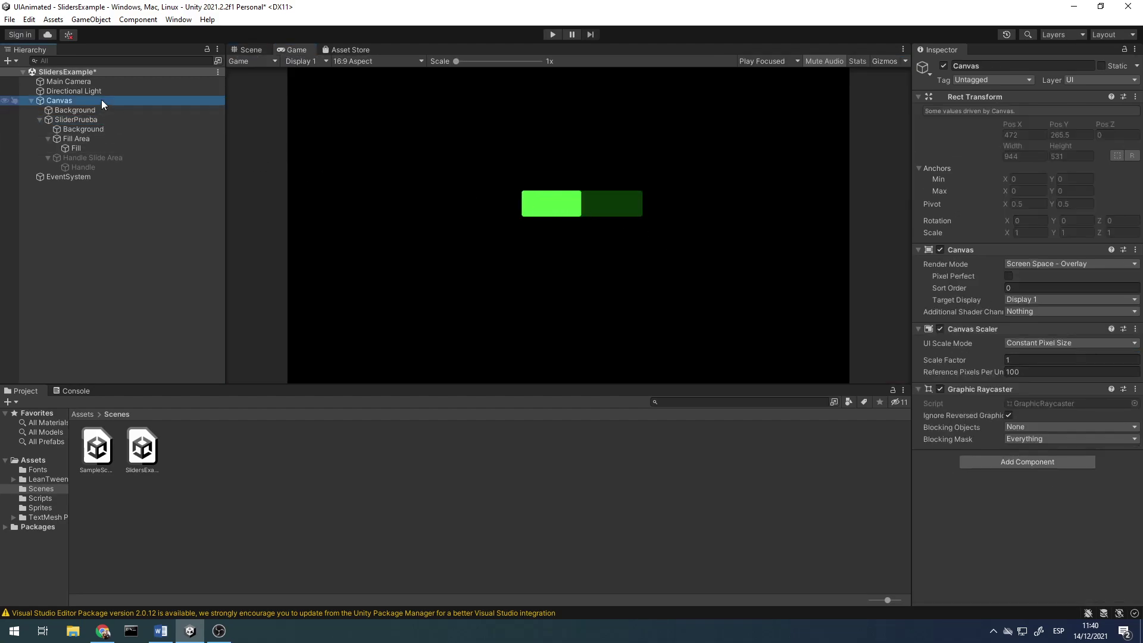
pyautogui.click(99, 120)
pyautogui.moveTo(1052, 482)
pyautogui.mouseDown()
pyautogui.moveTo(973, 484)
pyautogui.moveTo(1036, 489)
pyautogui.mouseUp()
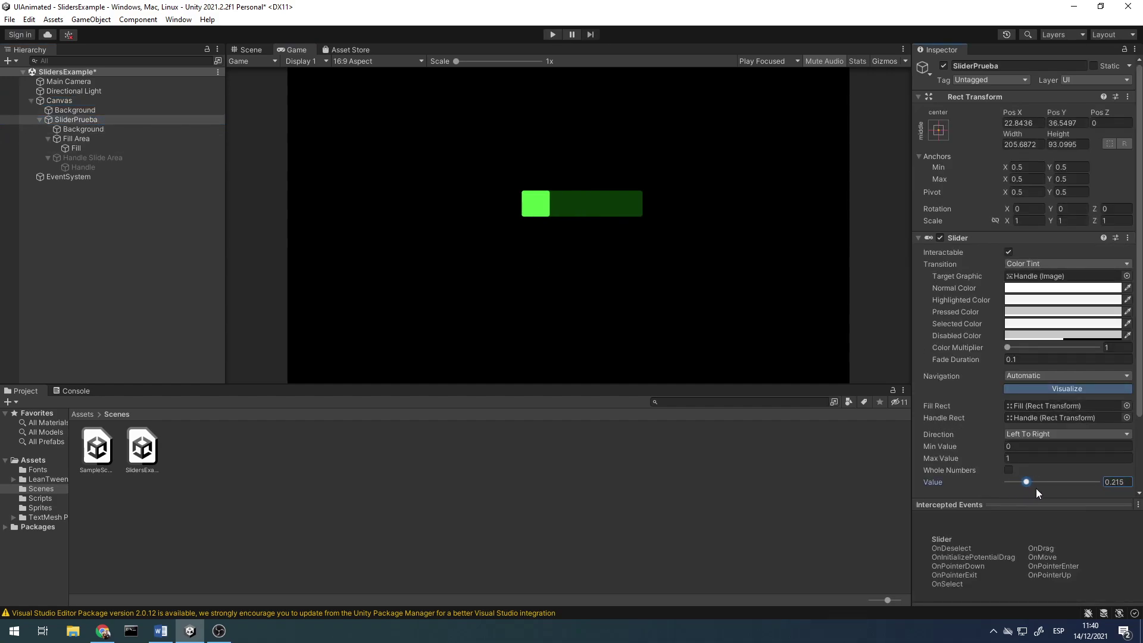
pyautogui.moveTo(932, 482); pyautogui.dragTo(1036, 489)
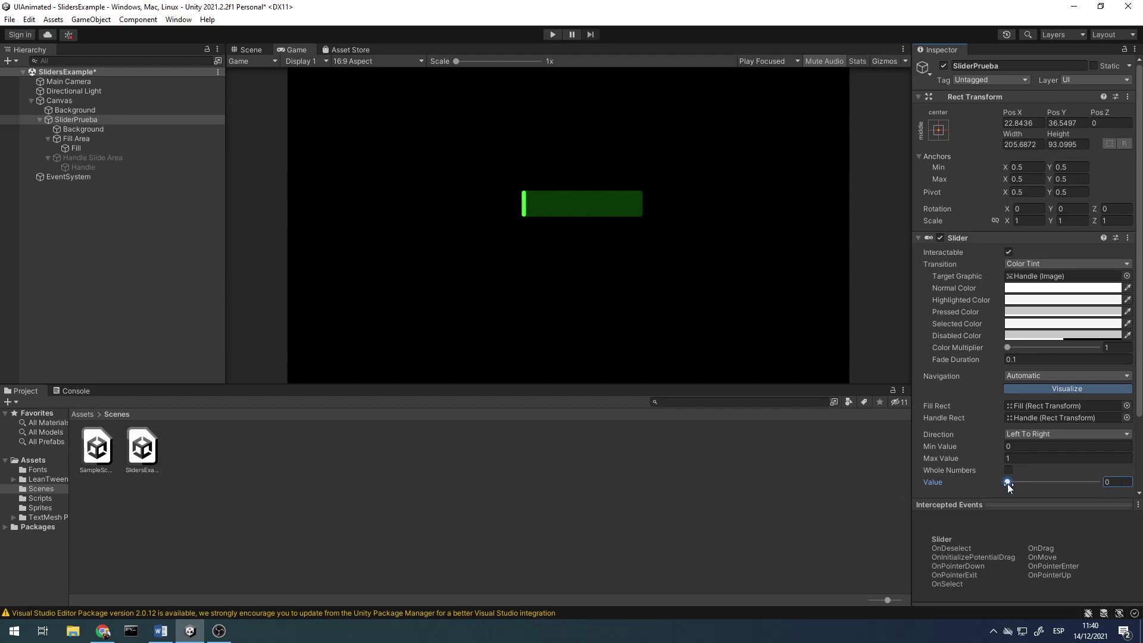
pyautogui.click(101, 158)
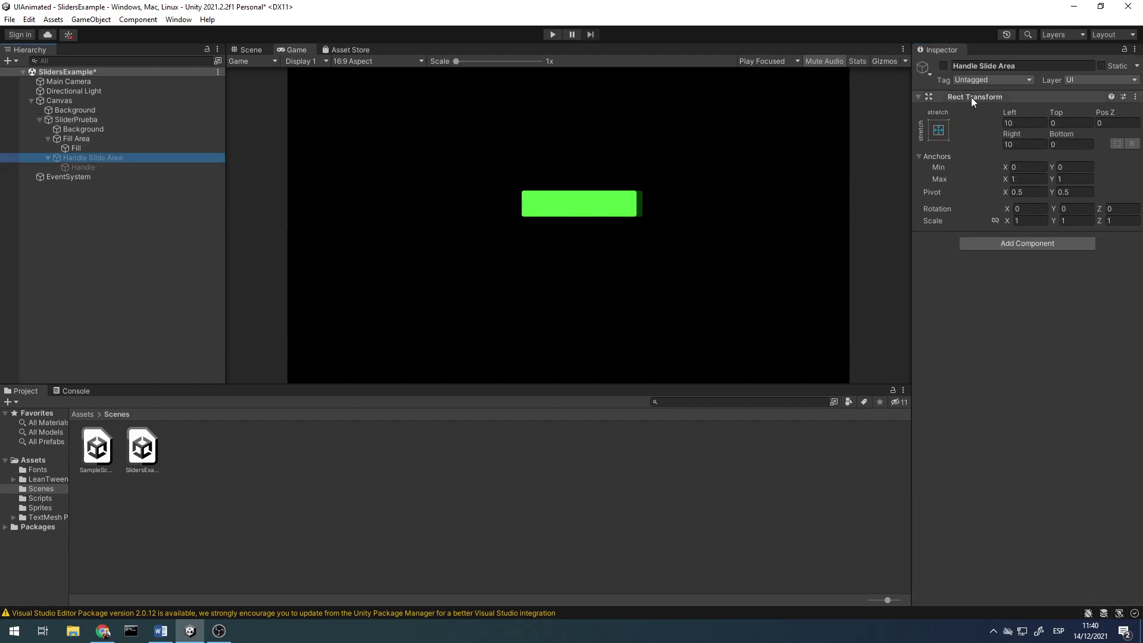
# - Toggle the Handle Slide Area off so the slider's white handle stays hidden
pyautogui.click(943, 66)
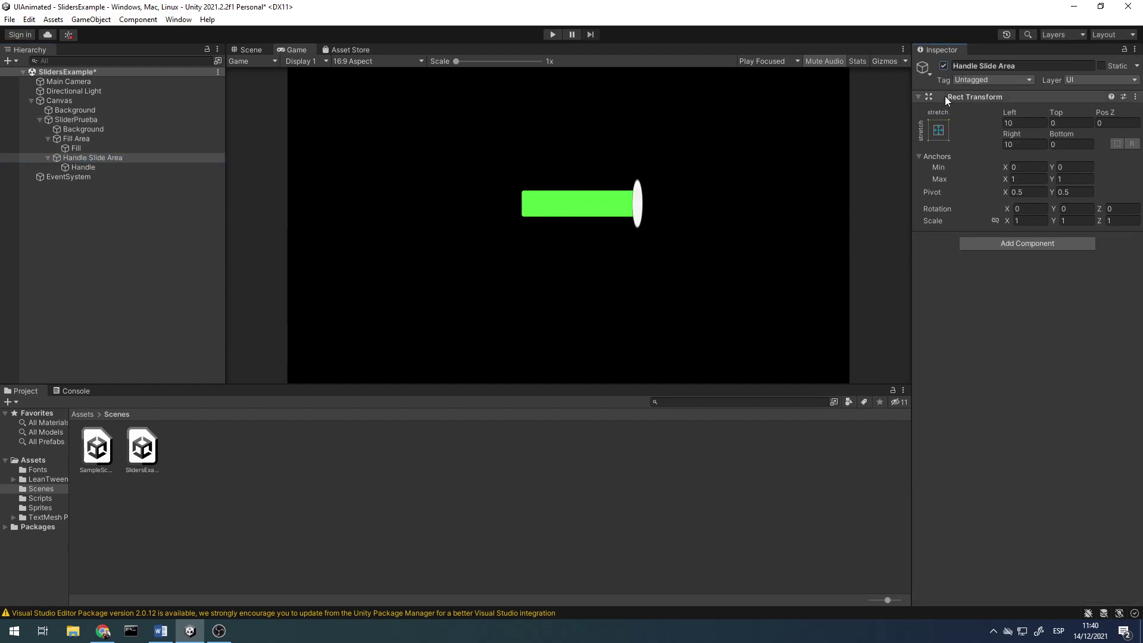
pyautogui.click(944, 65)
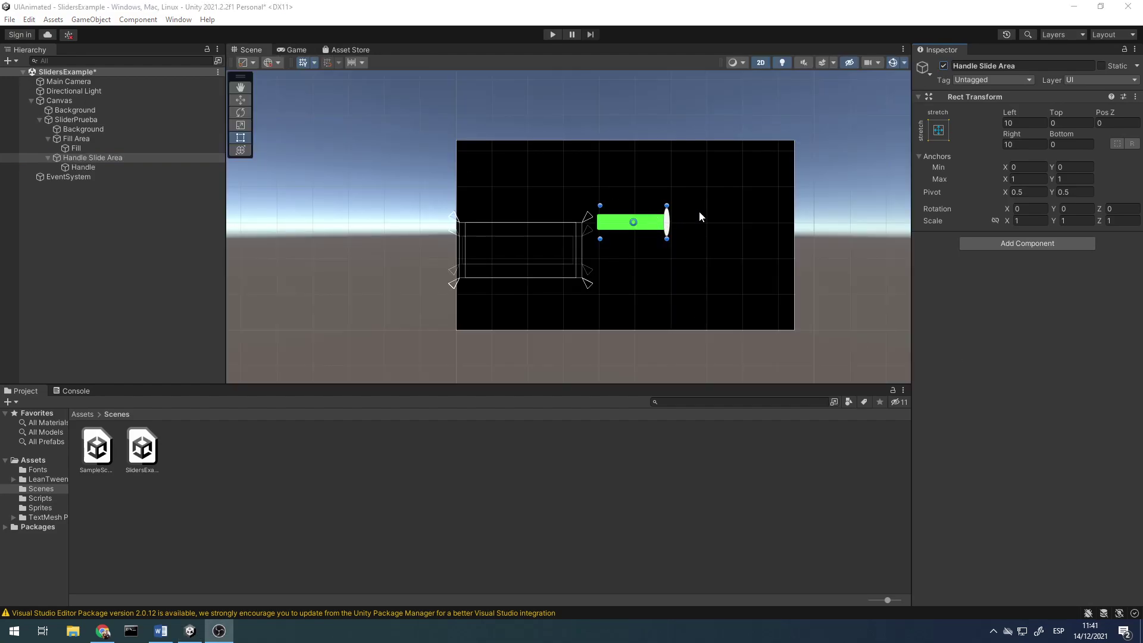
pyautogui.click(944, 66)
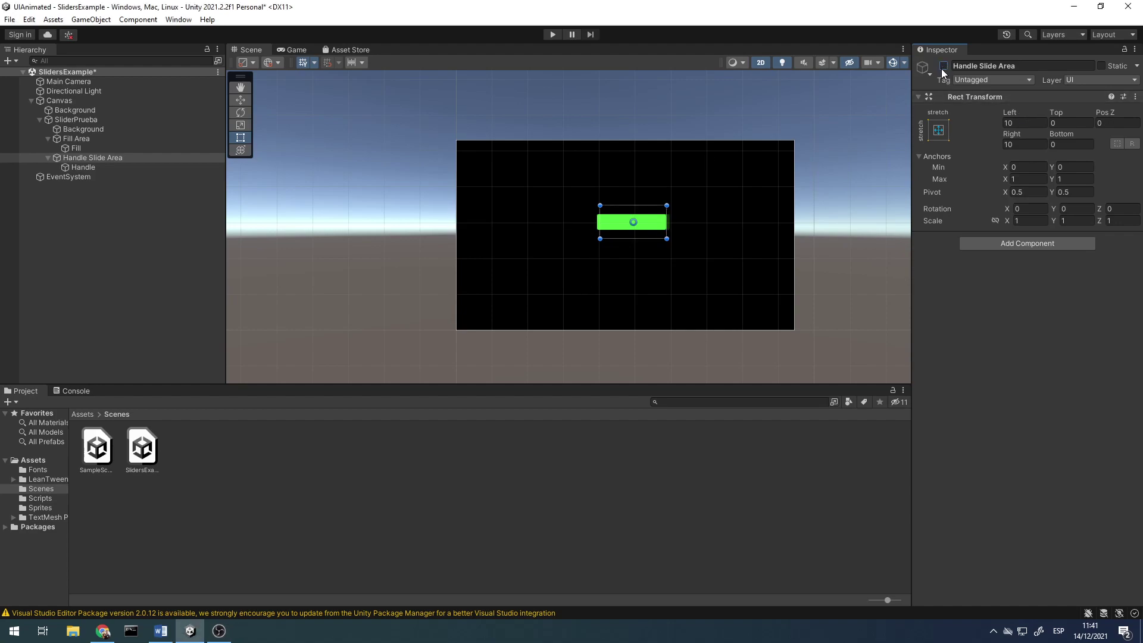
# - Stretch the Fill Area's right edge out to the slider's end in the Scene view
pyautogui.click(103, 143)
pyautogui.click(101, 149)
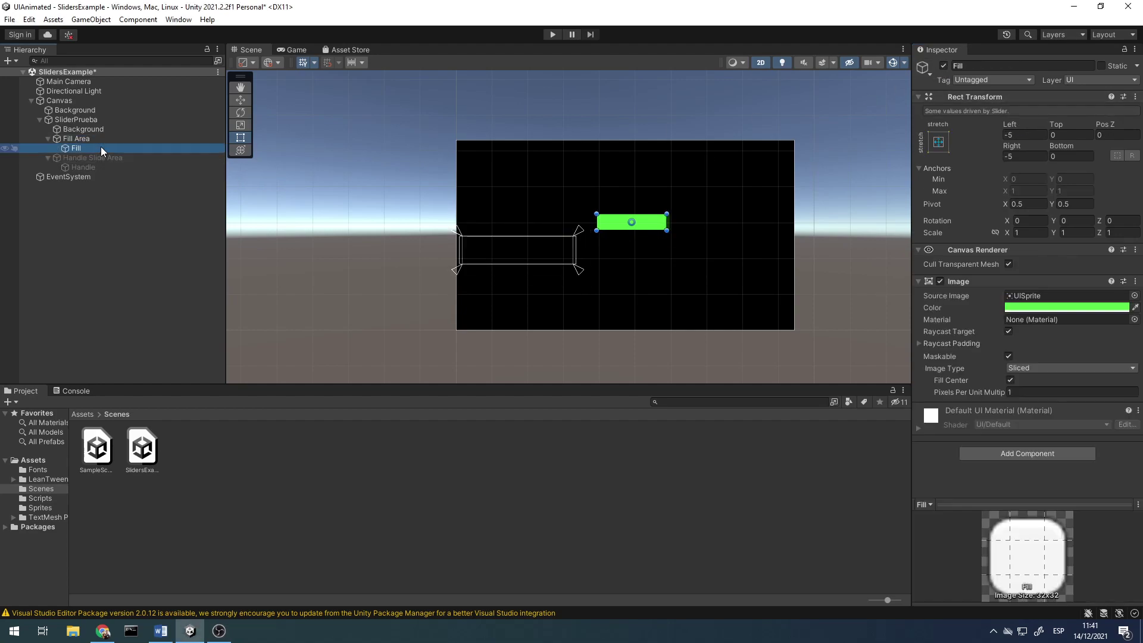
pyautogui.scroll(4, 595, 269)
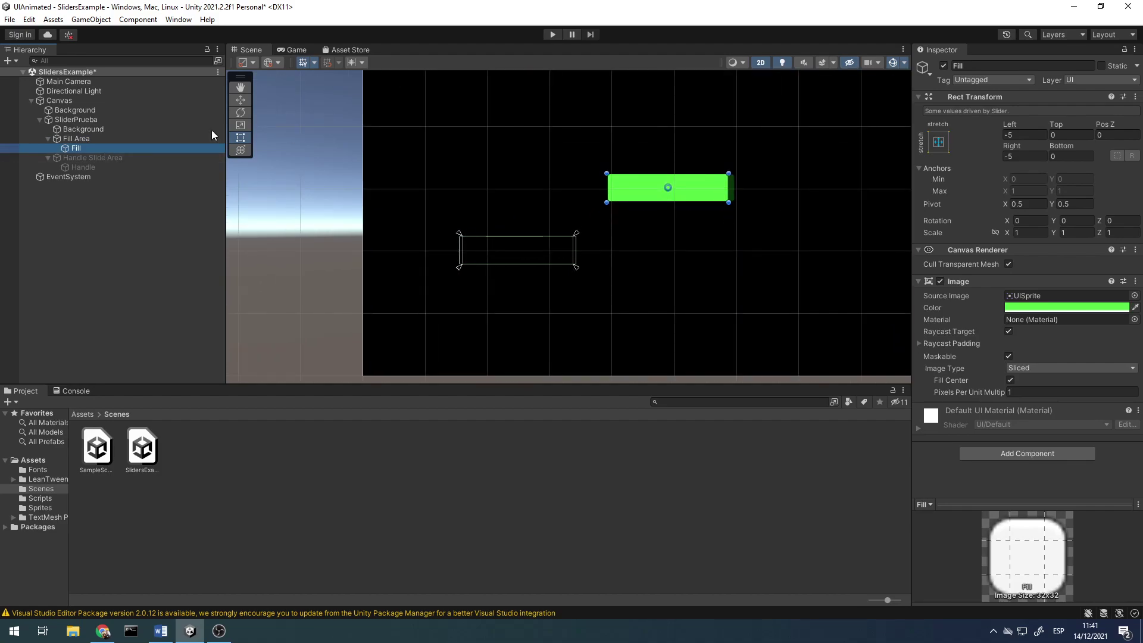
pyautogui.click(152, 120)
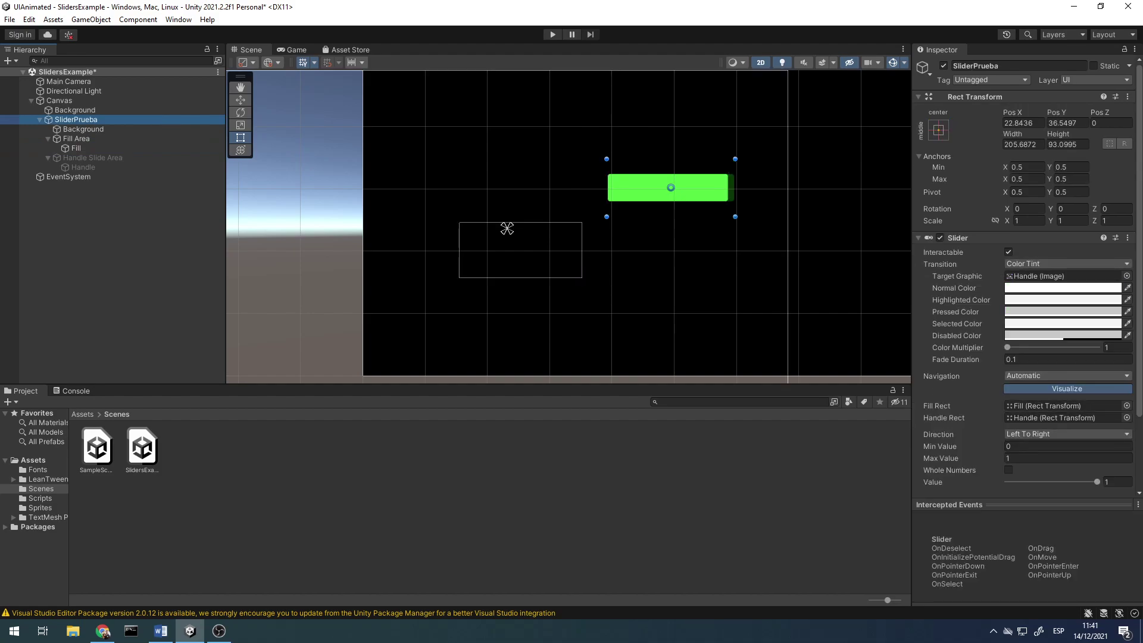
pyautogui.click(85, 138)
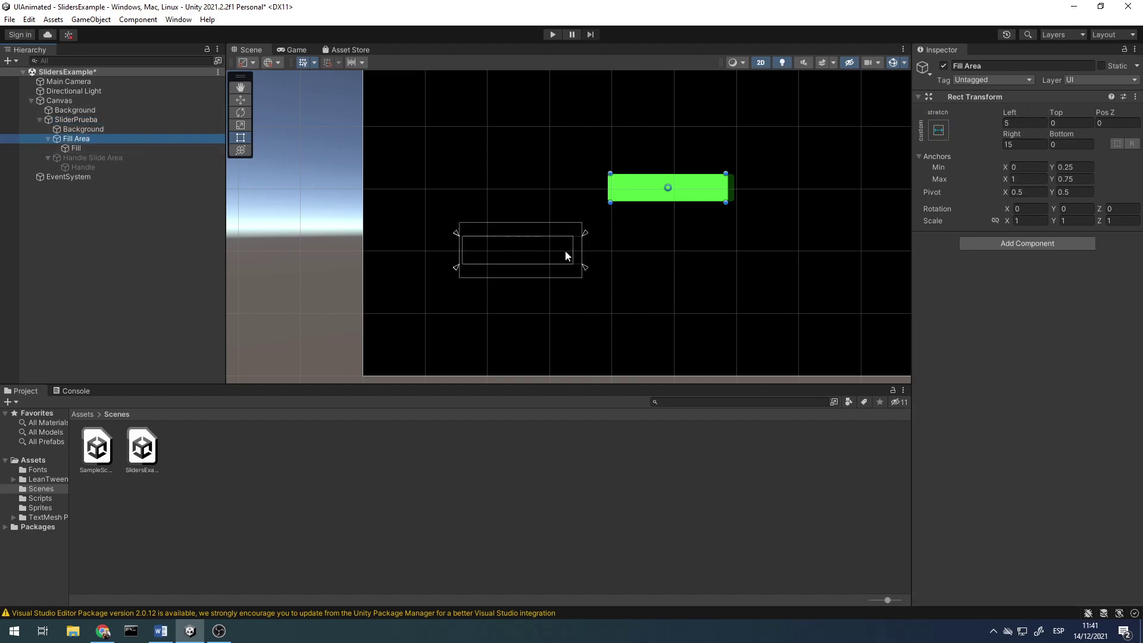
pyautogui.scroll(3, 571, 258)
pyautogui.scroll(-2, 566, 259)
pyautogui.scroll(-2, 584, 248)
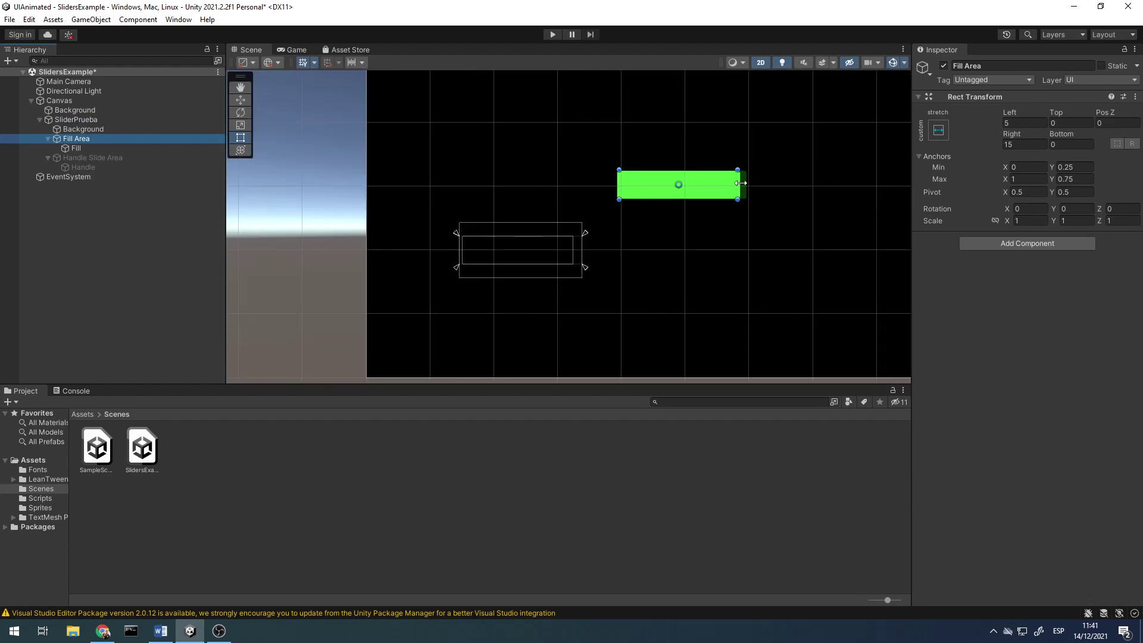
pyautogui.moveTo(741, 183); pyautogui.dragTo(747, 184)
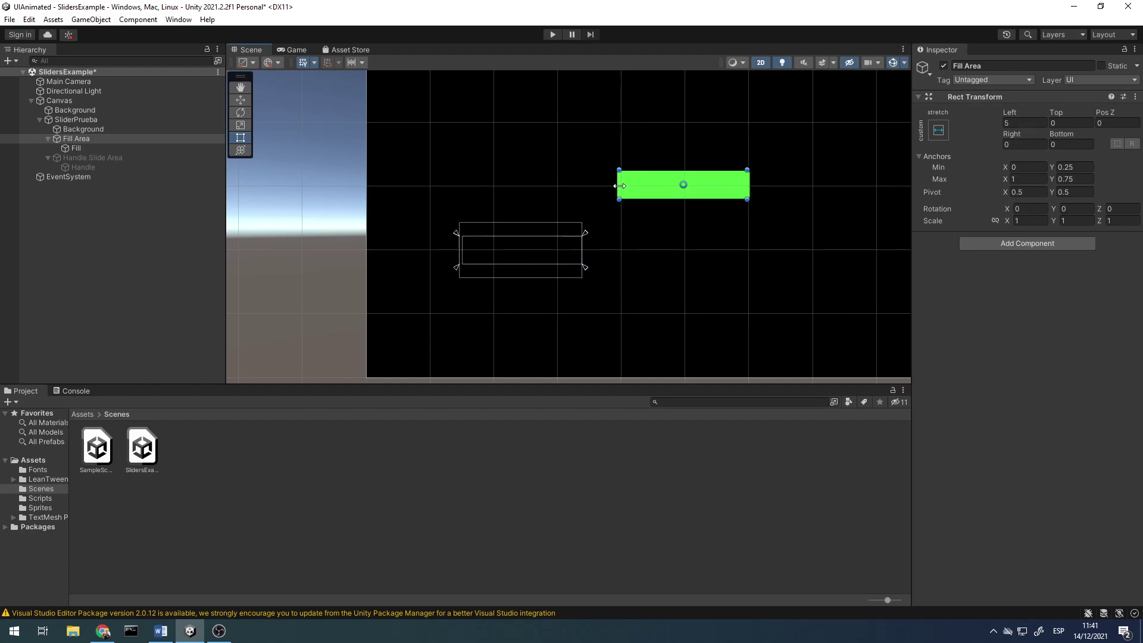
# - With SliderPrueba's Value at 0, inset the Fill Area's left edge to about 5.93
pyautogui.click(178, 100)
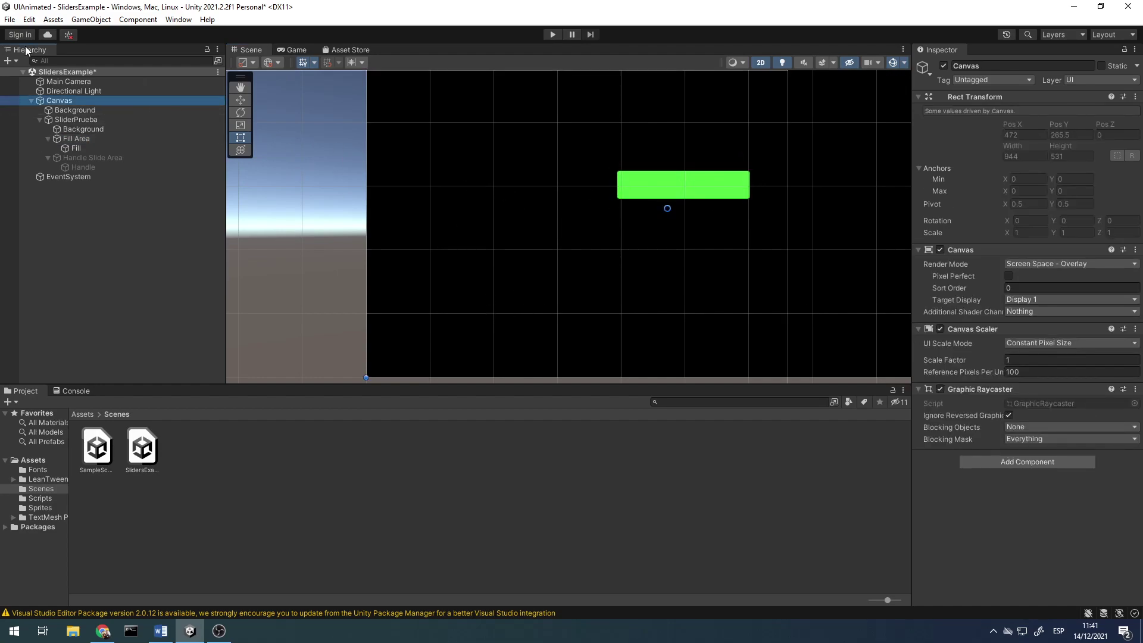
pyautogui.click(76, 120)
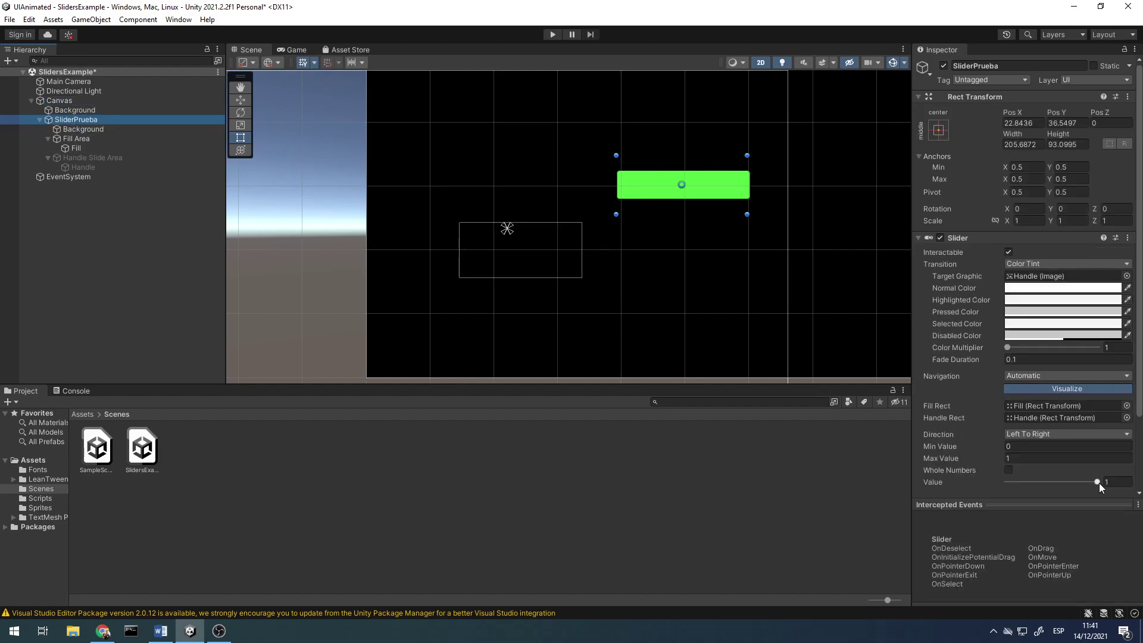
pyautogui.moveTo(1099, 484); pyautogui.dragTo(1006, 483)
pyautogui.click(118, 141)
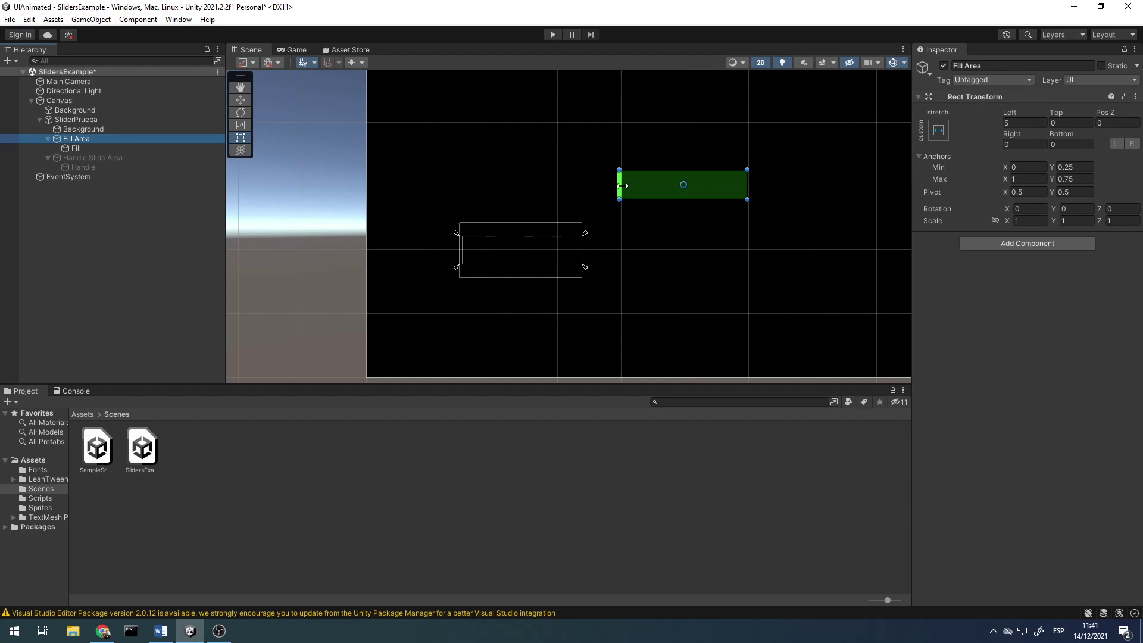
pyautogui.moveTo(621, 186); pyautogui.dragTo(624, 188)
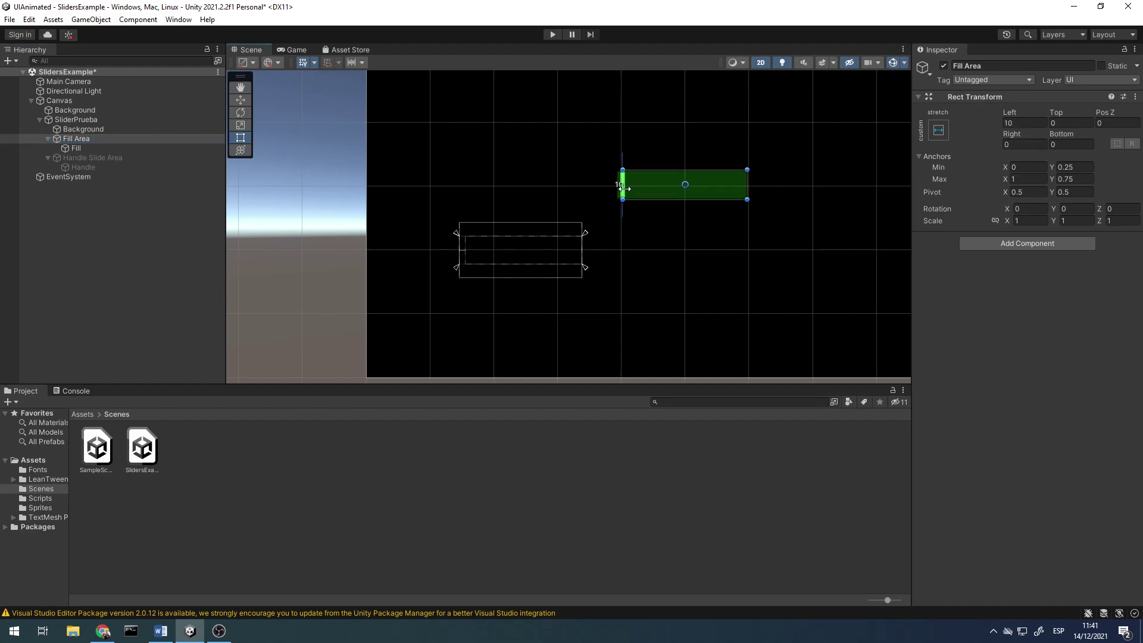
pyautogui.moveTo(624, 188); pyautogui.dragTo(621, 188)
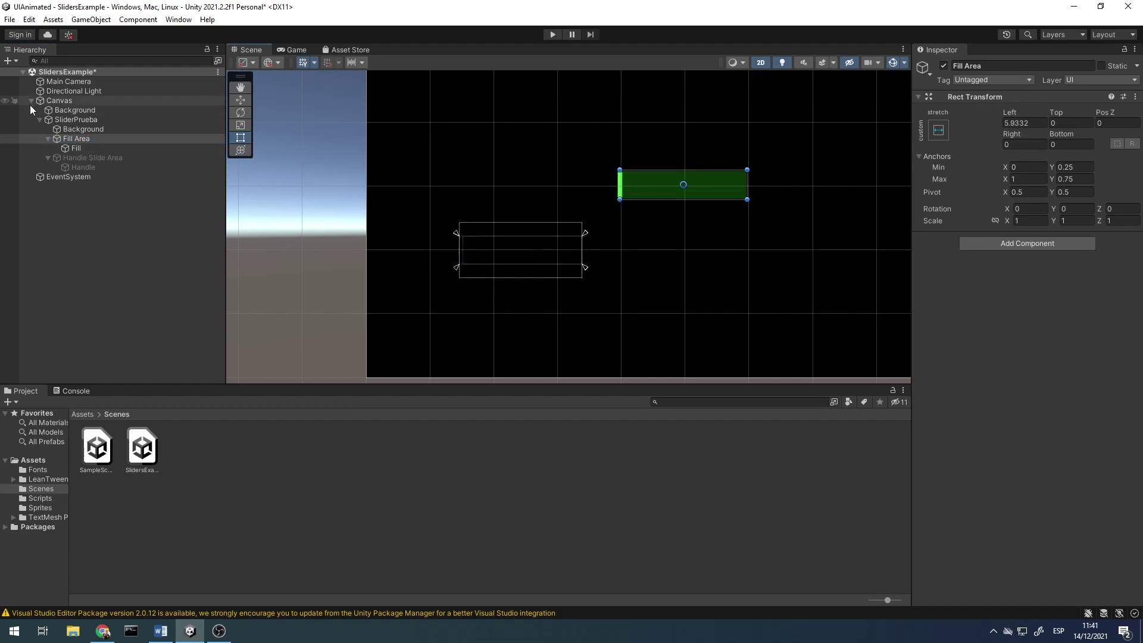
pyautogui.click(102, 118)
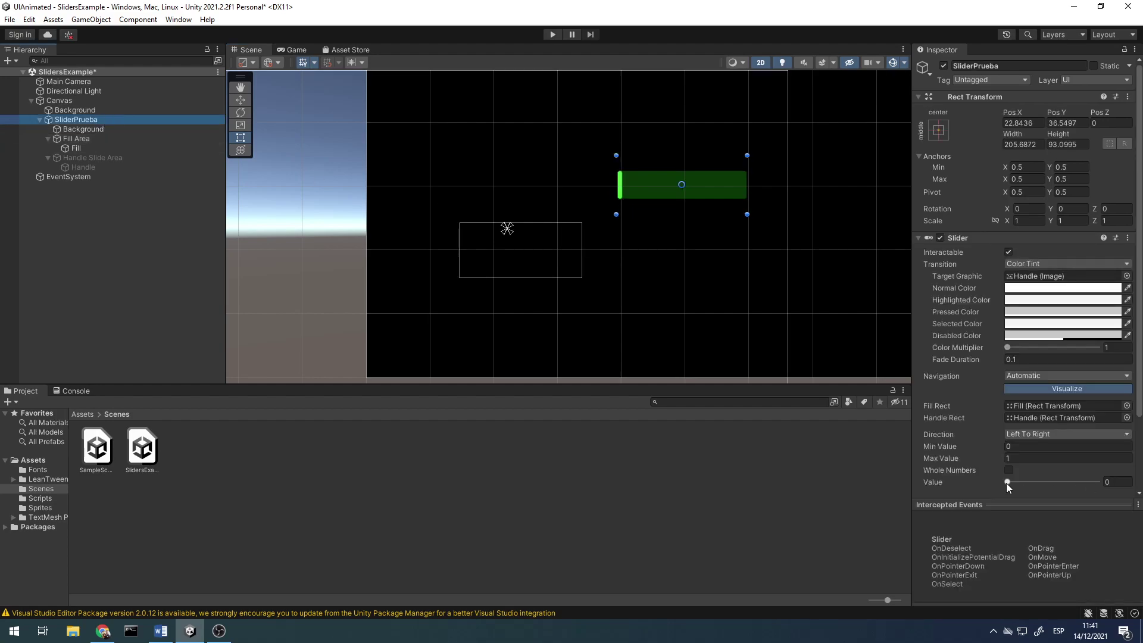
# - At Value 1, fit the Fill Area's corners (right offset 0, left 5.93), then re-sweep SliderPrueba's Value
pyautogui.moveTo(1006, 484)
pyautogui.mouseDown()
pyautogui.moveTo(1103, 481)
pyautogui.moveTo(1083, 483)
pyautogui.mouseUp()
pyautogui.click(135, 138)
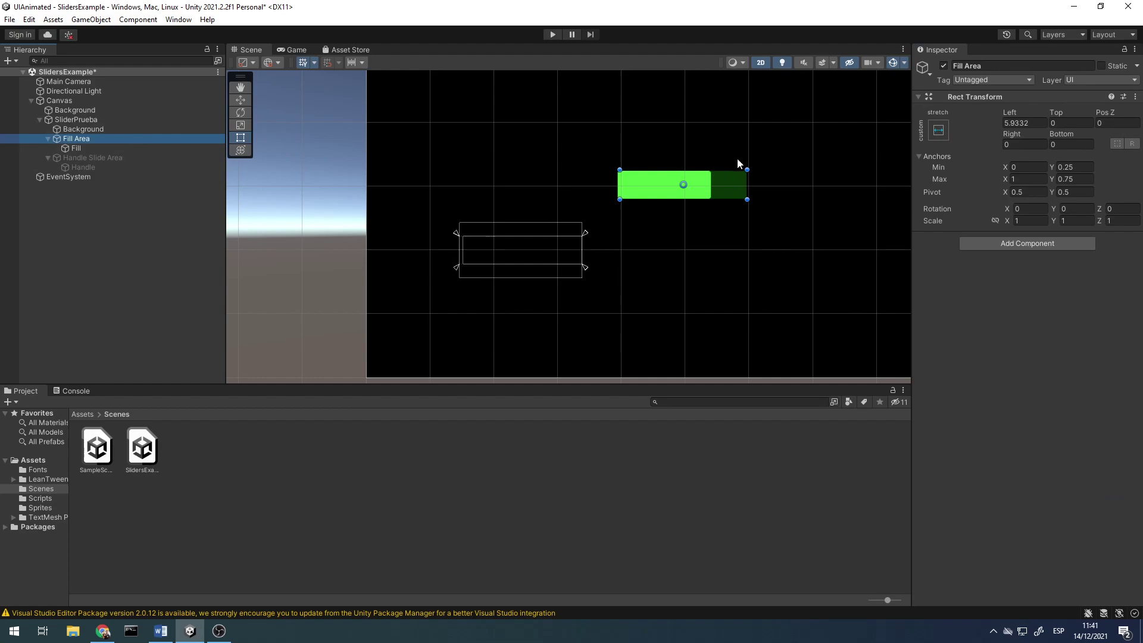
pyautogui.moveTo(745, 198)
pyautogui.mouseDown()
pyautogui.moveTo(749, 219)
pyautogui.moveTo(747, 199)
pyautogui.mouseUp()
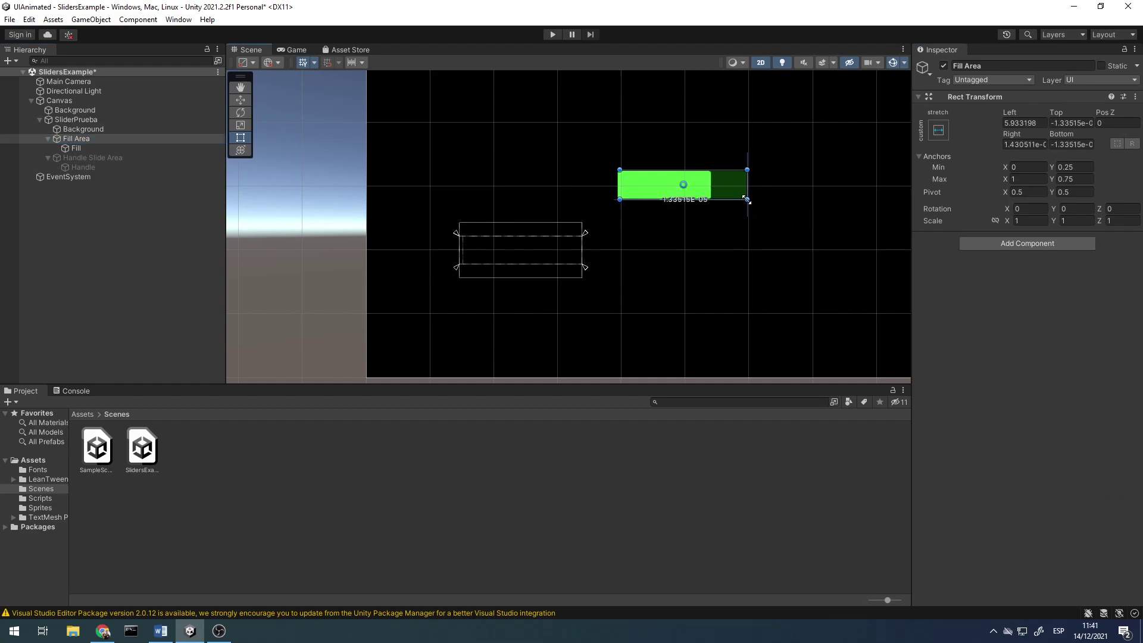
pyautogui.moveTo(620, 170); pyautogui.dragTo(620, 172)
pyautogui.click(93, 120)
pyautogui.moveTo(1069, 482)
pyautogui.mouseDown()
pyautogui.moveTo(1098, 482)
pyautogui.moveTo(740, 474)
pyautogui.mouseUp()
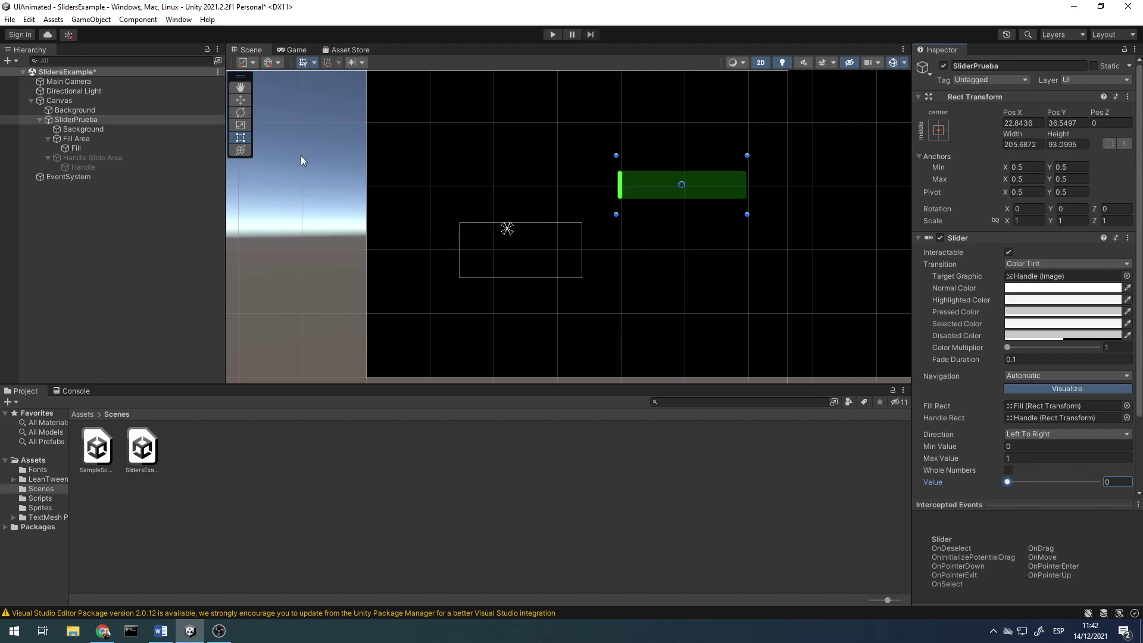
# - Add a new C# script called ExampleFillSlider in the Assets/Scripts folder
pyautogui.click(89, 100)
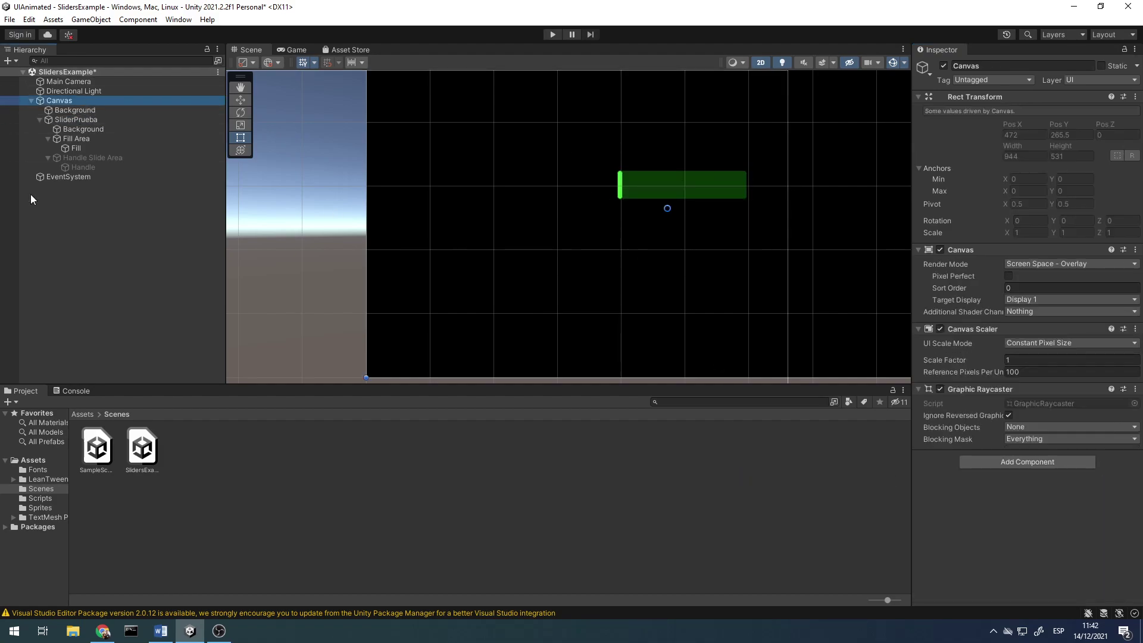
pyautogui.click(44, 499)
pyautogui.rightClick(262, 492)
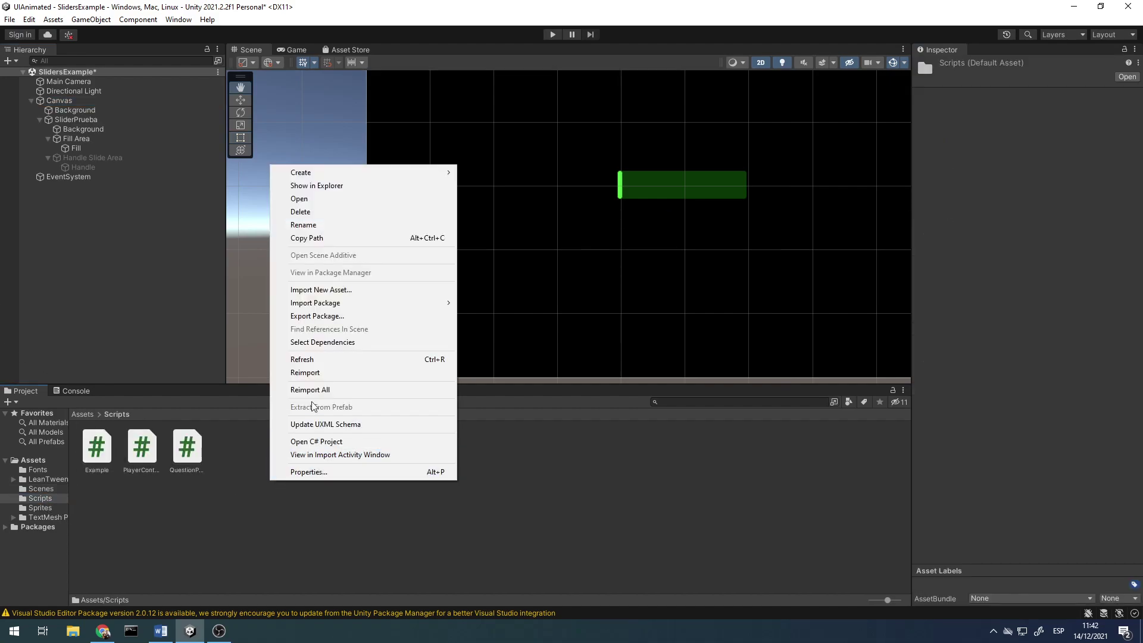
pyautogui.moveTo(346, 177)
pyautogui.click(488, 121)
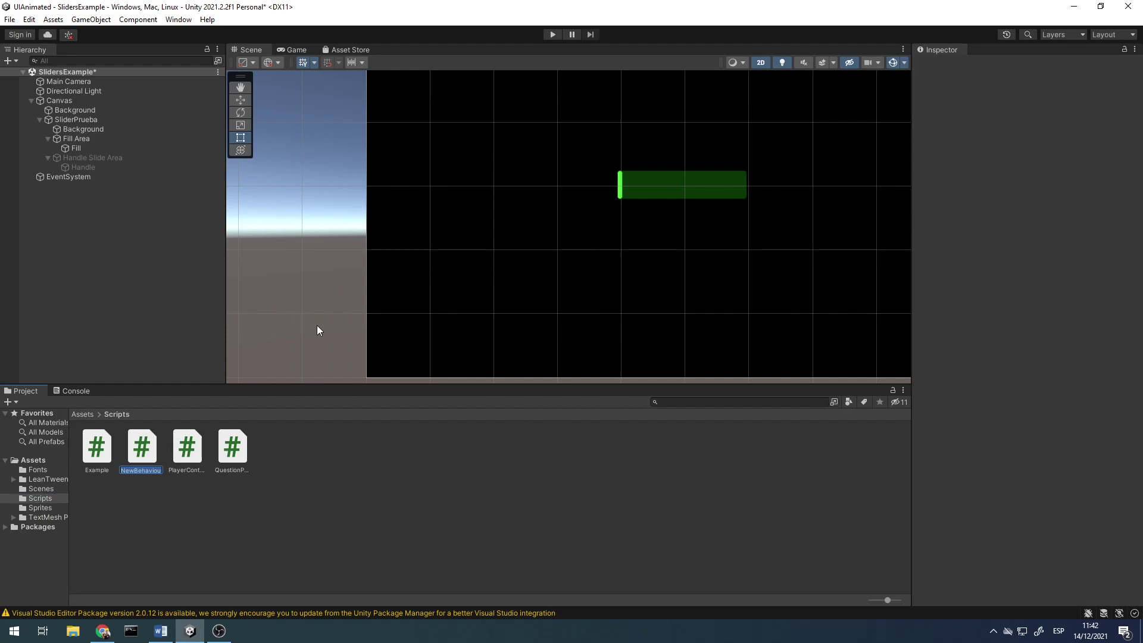
pyautogui.write('Exa')
pyautogui.write('lider')
pyautogui.press('Return')
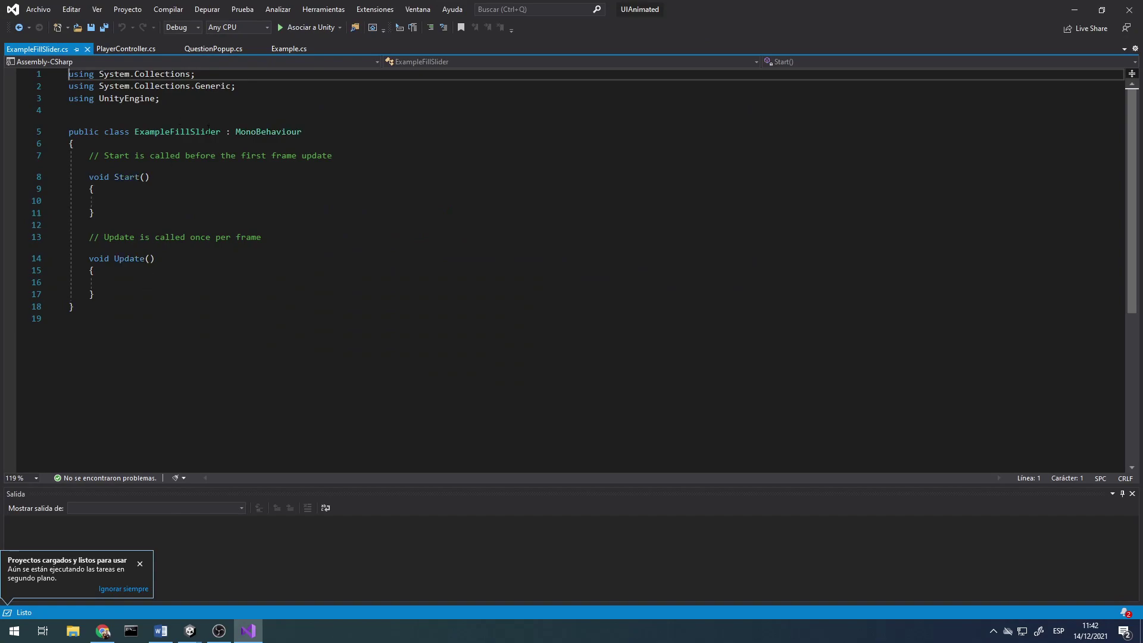
# - Duplicate the using UnityEngine line and turn the copy into using UnityEngine.UI;
pyautogui.click(209, 103)
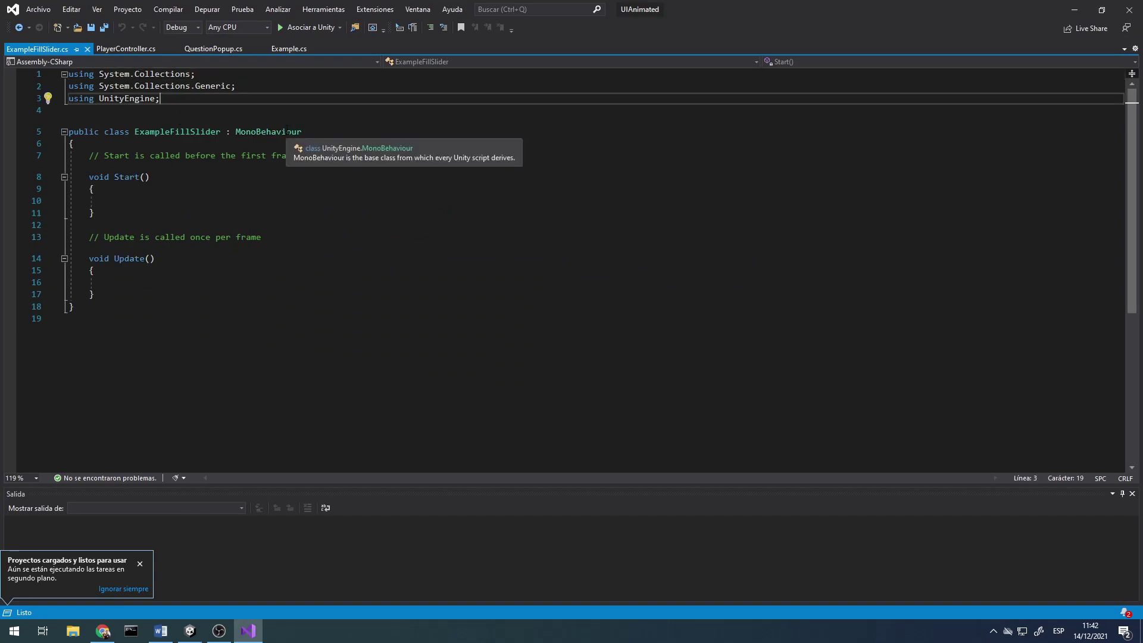
pyautogui.hotkey('shift', 'Home')
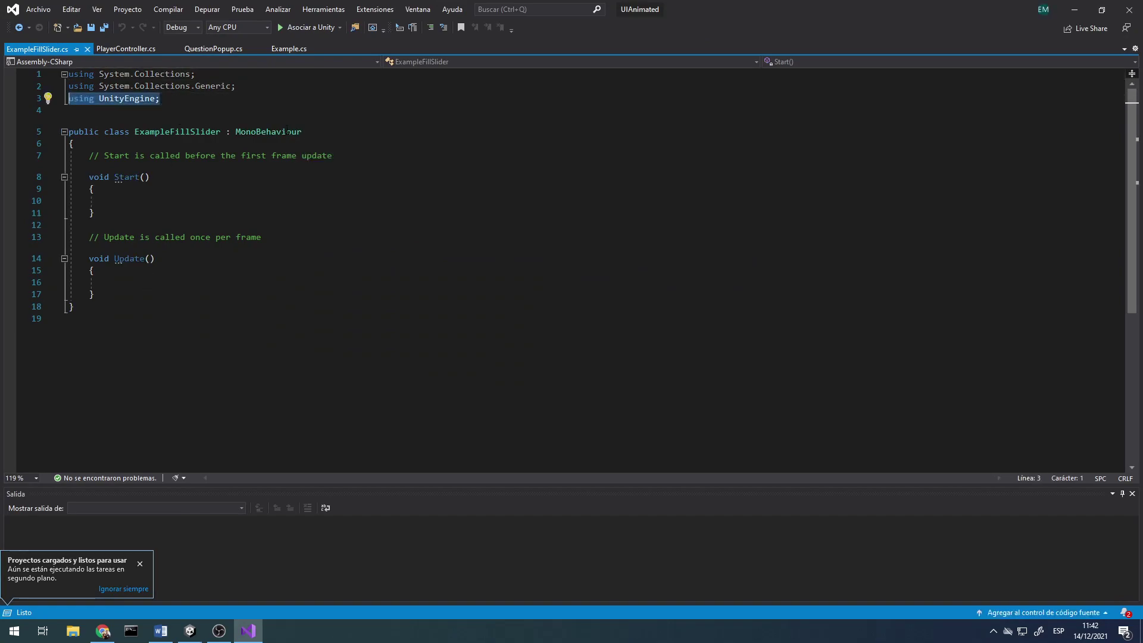
pyautogui.hotkey('ctrl', 'c')
pyautogui.press('End')
pyautogui.press('Return')
pyautogui.hotkey('ctrl', 'v')
pyautogui.press('Left')
pyautogui.write('.')
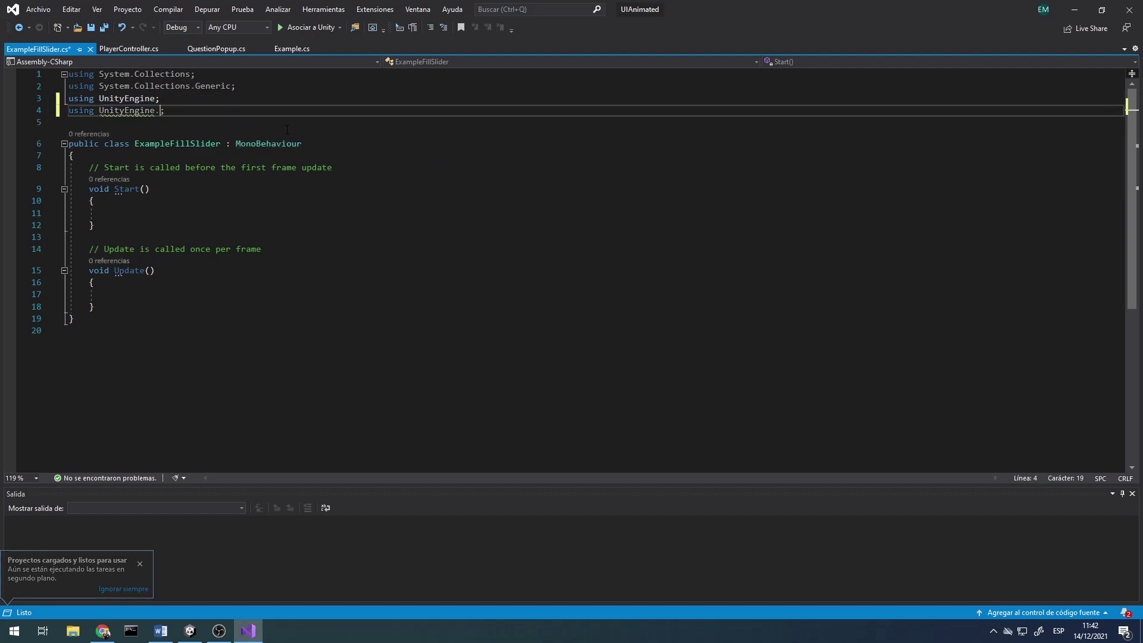
pyautogui.write('U')
pyautogui.press('Tab')
# - Declare public Slider mySlider; in the class, save, and return to Unity
pyautogui.press('Down')
pyautogui.press('Down')
pyautogui.press('Down')
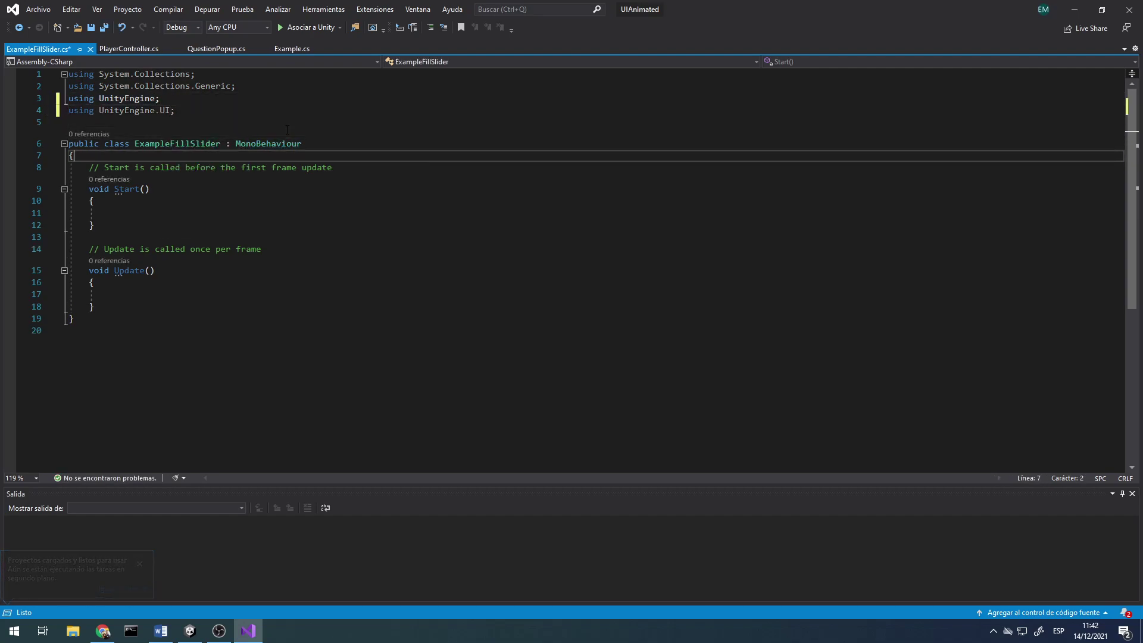
pyautogui.press('Return')
pyautogui.write('pub')
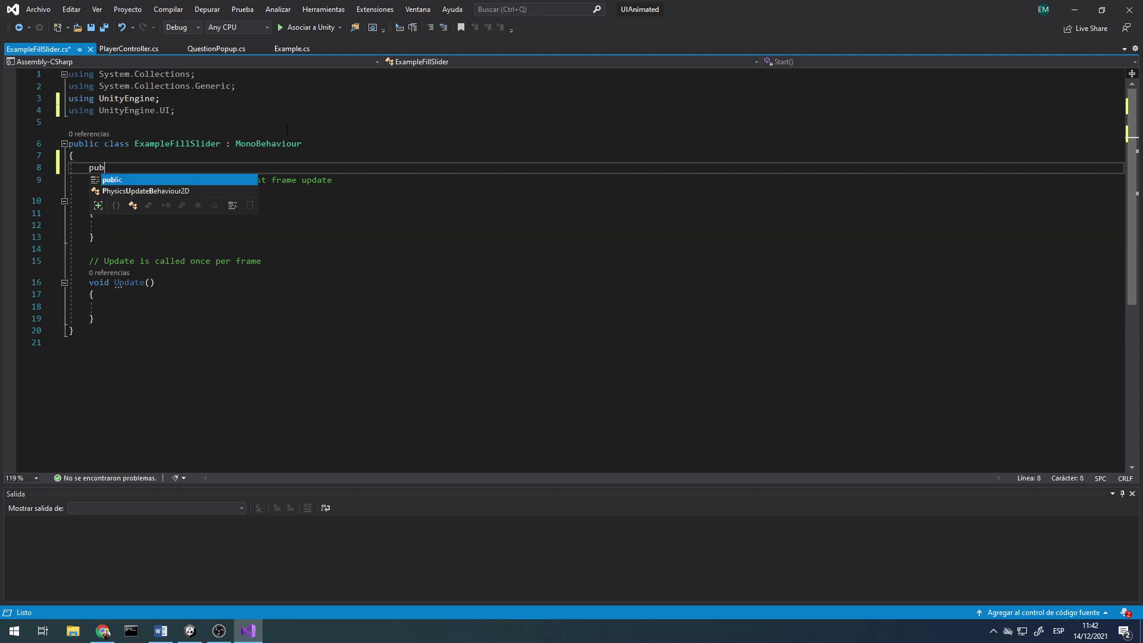
pyautogui.write('lic Slider')
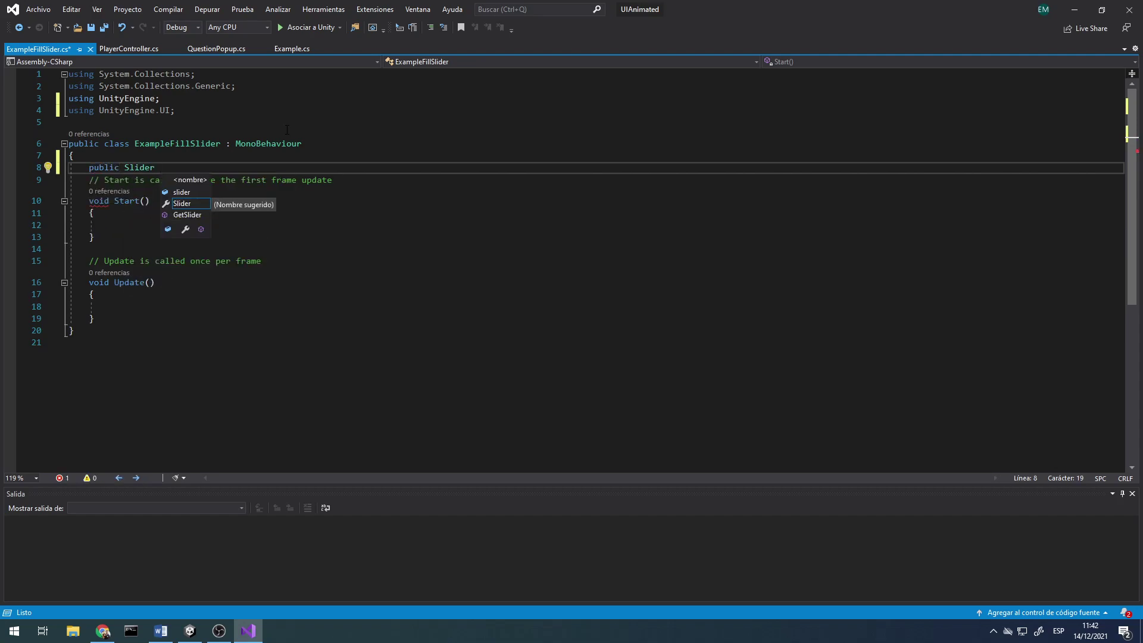
pyautogui.write(' mySlider;')
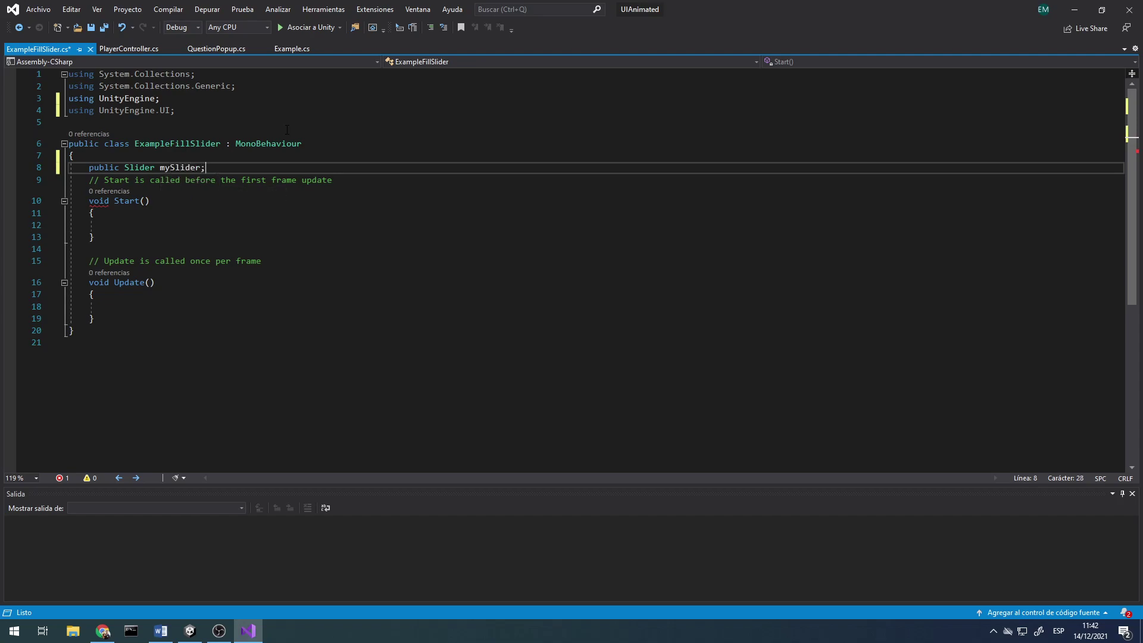
pyautogui.hotkey('ctrl', 's')
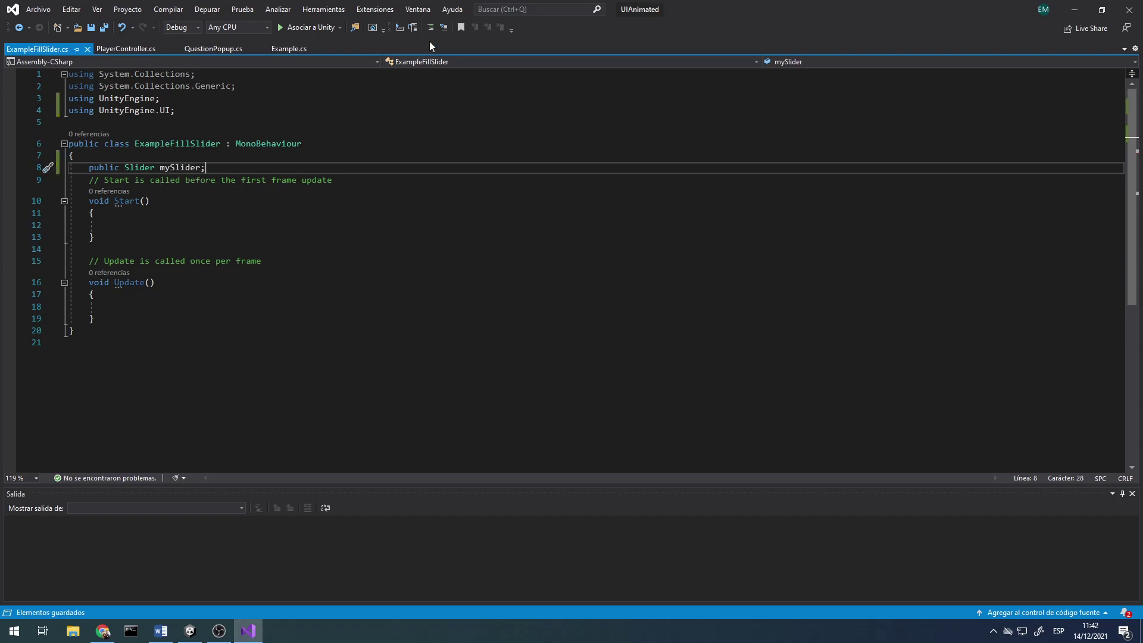
pyautogui.hotkey('alt', 'Tab')
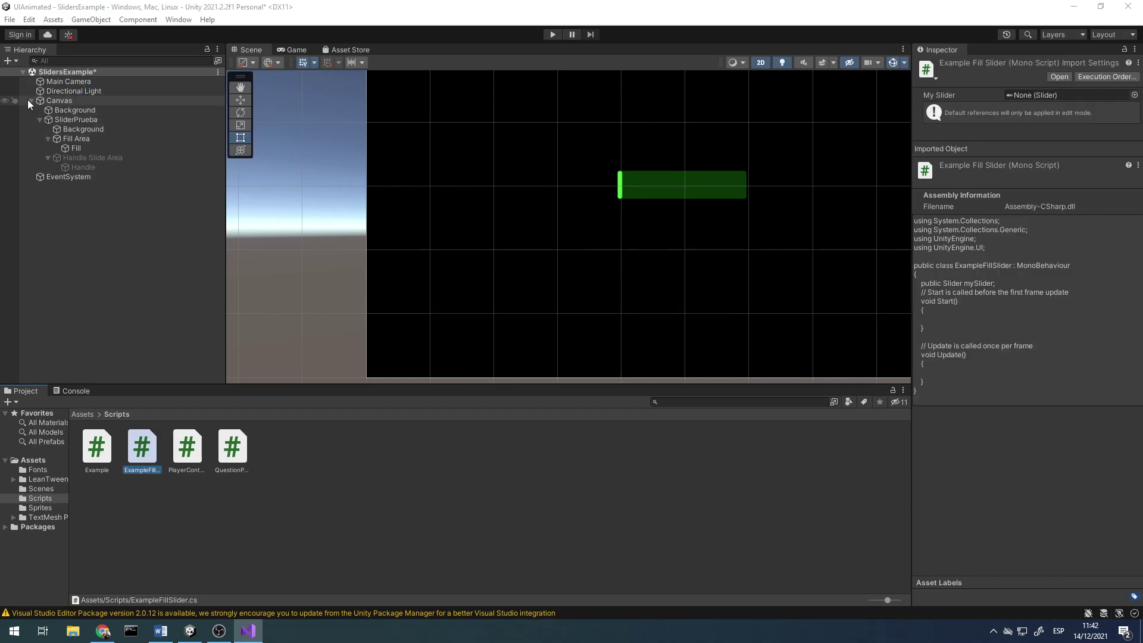
# - Attach ExampleFillSlider to the Canvas and set SliderPrueba as its My Slider
pyautogui.click(40, 120)
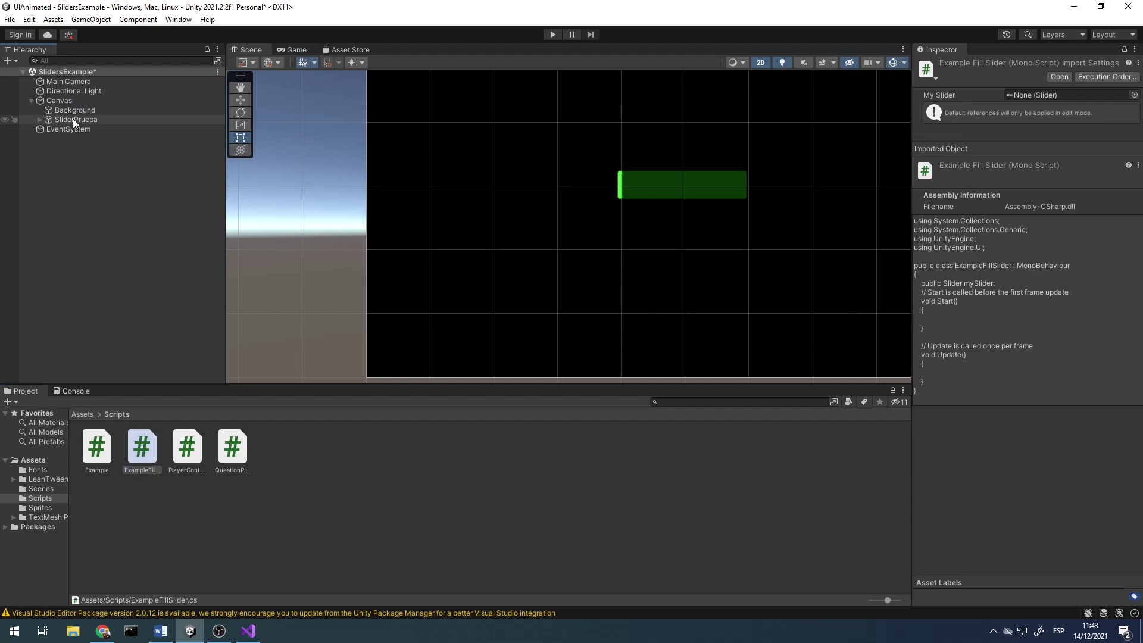
pyautogui.click(89, 111)
pyautogui.click(91, 119)
pyautogui.rightClick(102, 192)
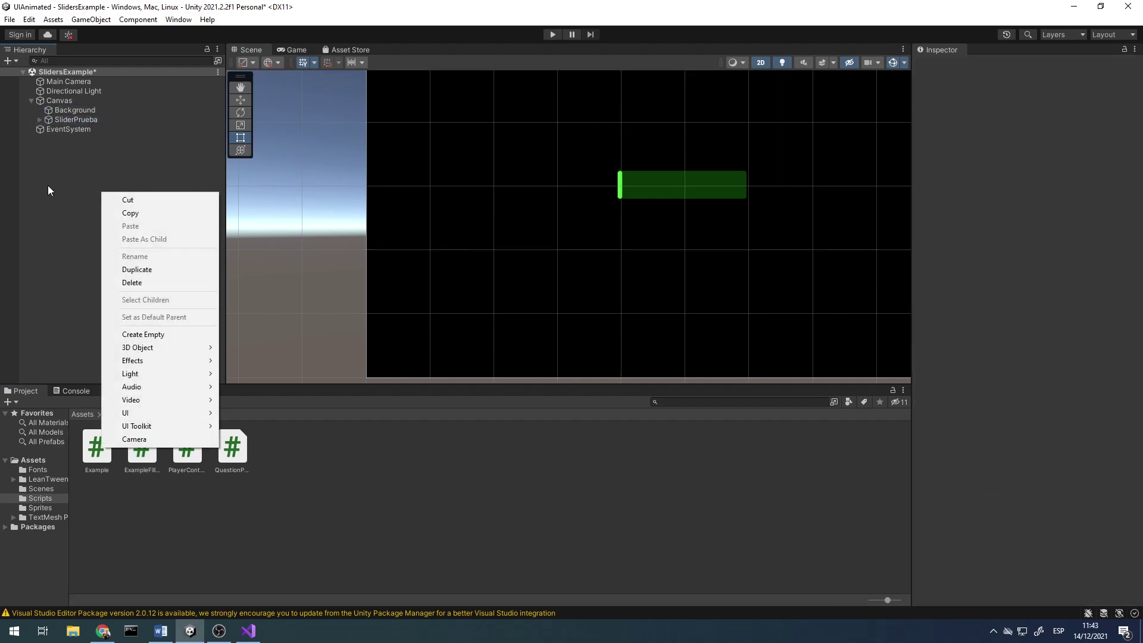
pyautogui.click(84, 93)
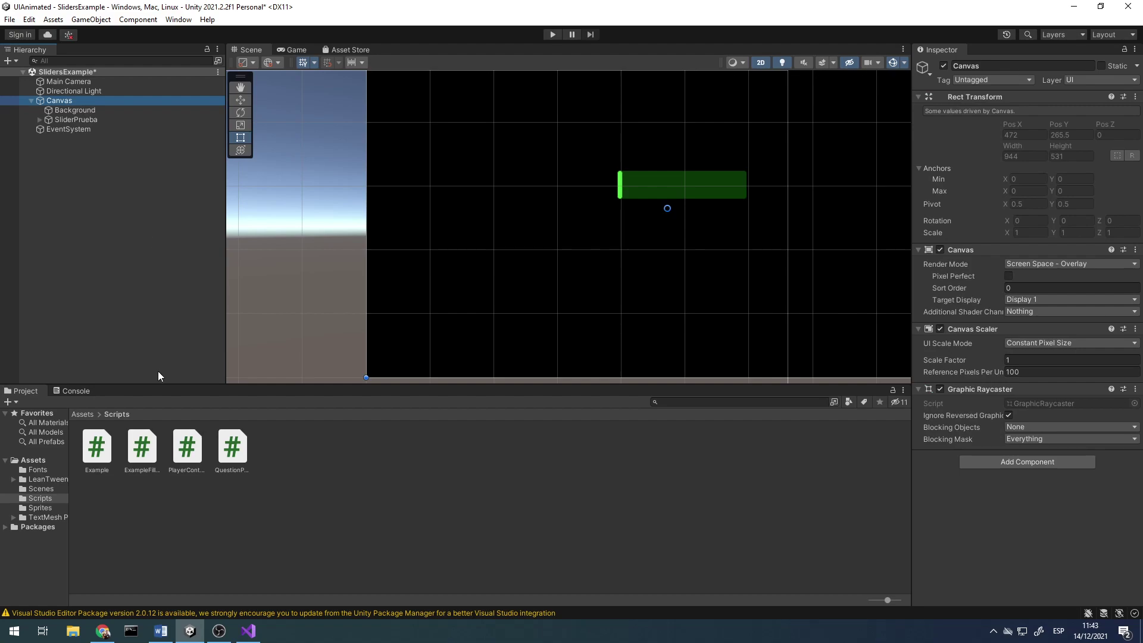
pyautogui.moveTo(142, 447); pyautogui.dragTo(971, 518)
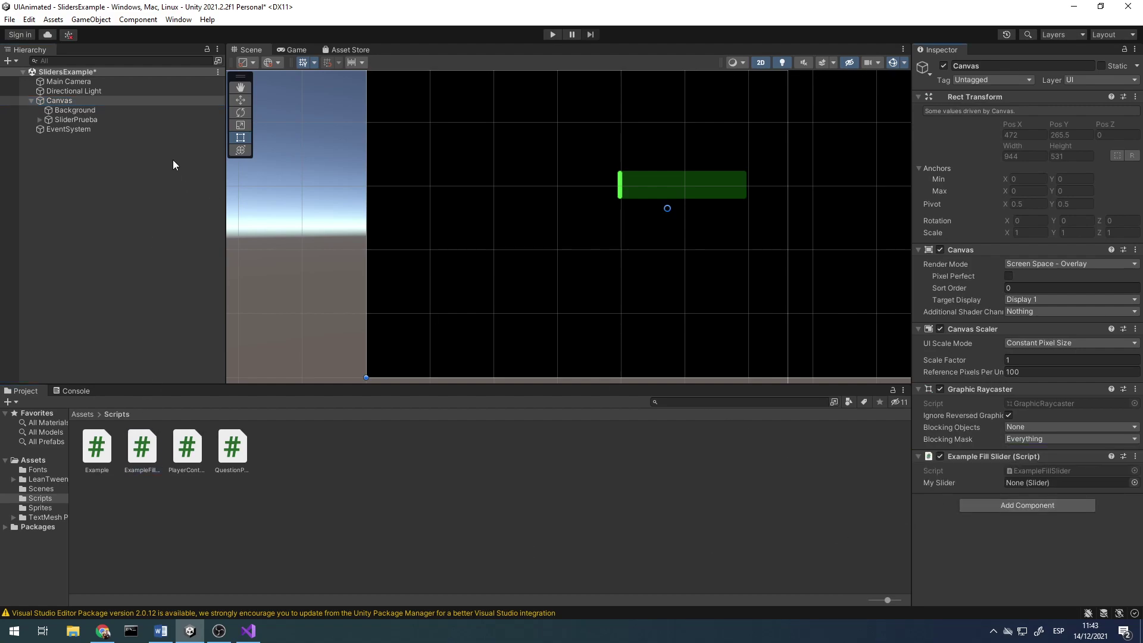
pyautogui.moveTo(70, 119)
pyautogui.mouseDown()
pyautogui.moveTo(1055, 505)
pyautogui.moveTo(1066, 482)
pyautogui.mouseUp()
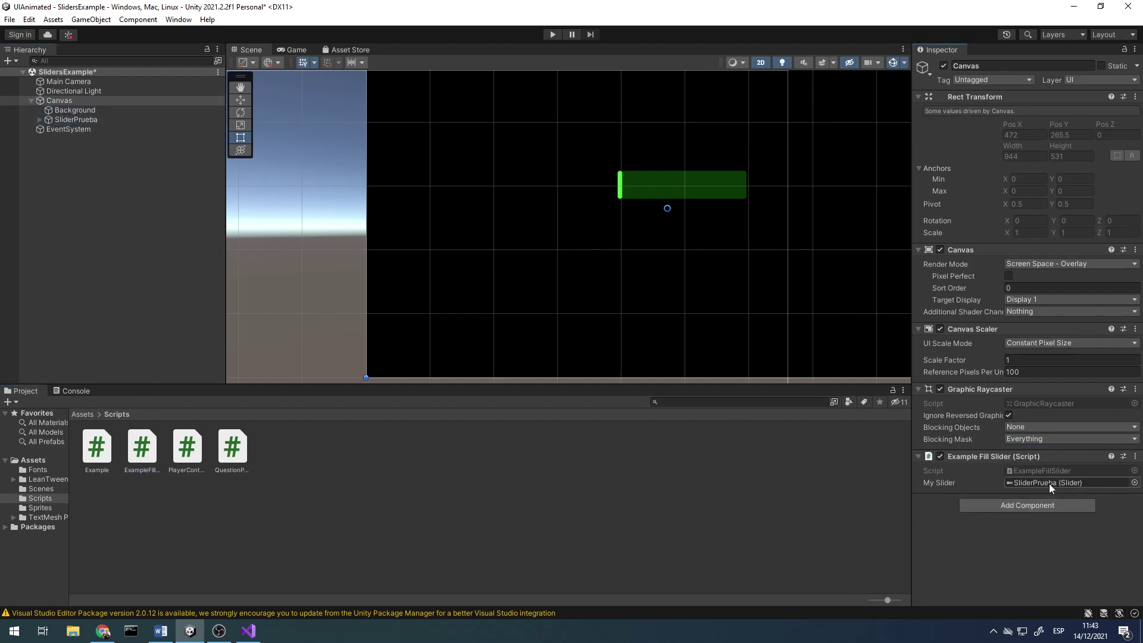
pyautogui.hotkey('alt', 'Tab')
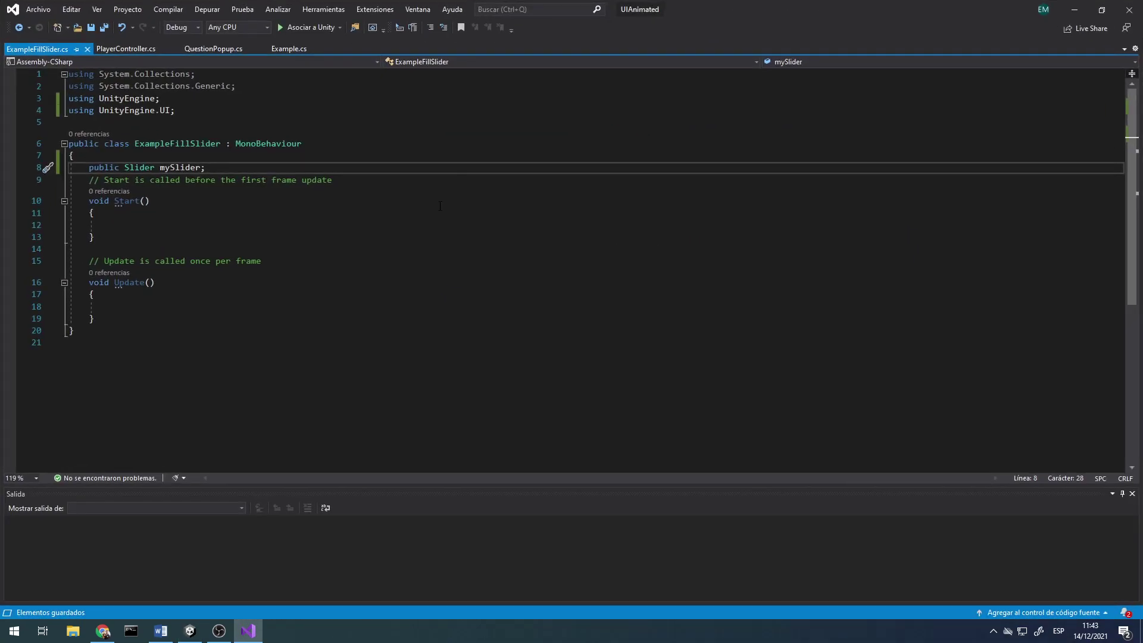
# - Rename Start to Awake, make it set mySlider.value = 0.0f;, and save
pyautogui.doubleClick(130, 202)
pyautogui.write('Awake')
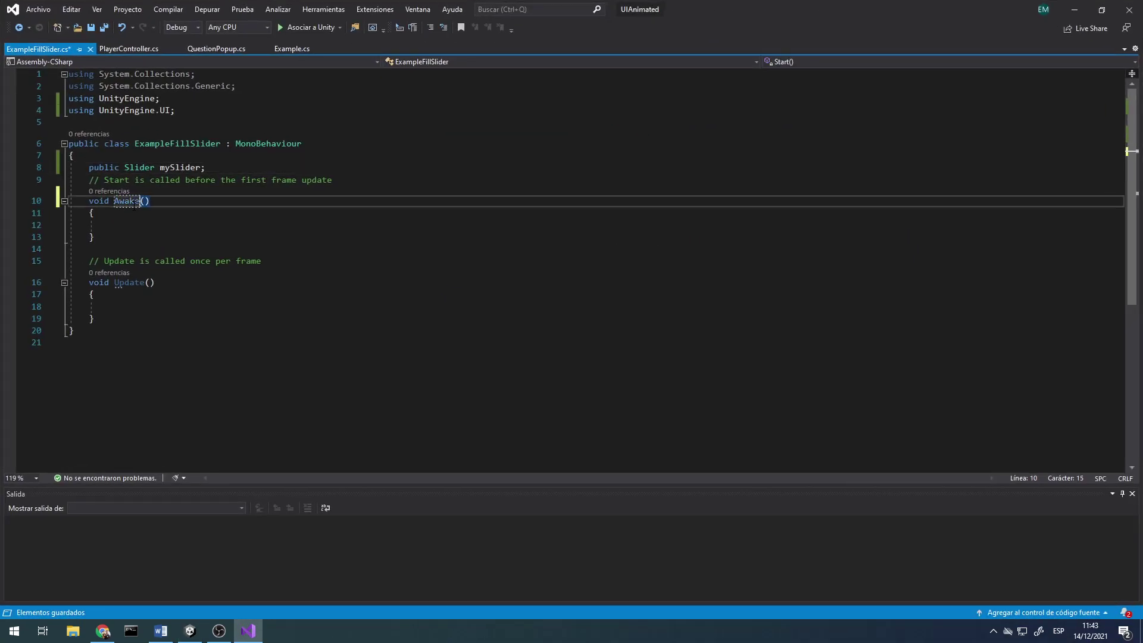
pyautogui.press('Down')
pyautogui.press('Down')
pyautogui.write('my')
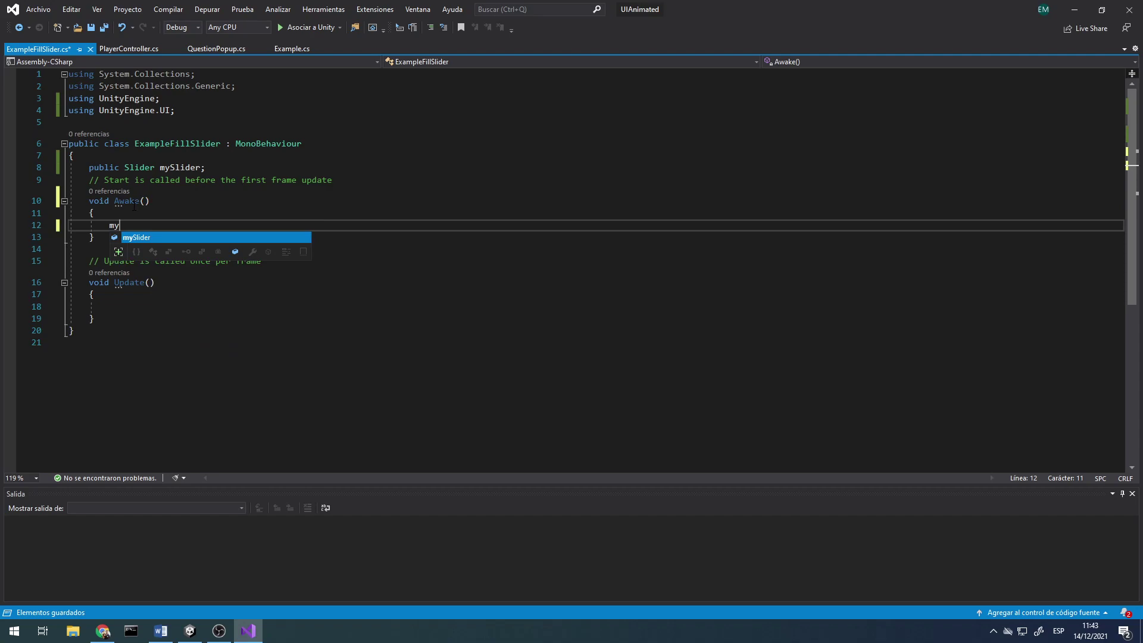
pyautogui.write('Slider.value ')
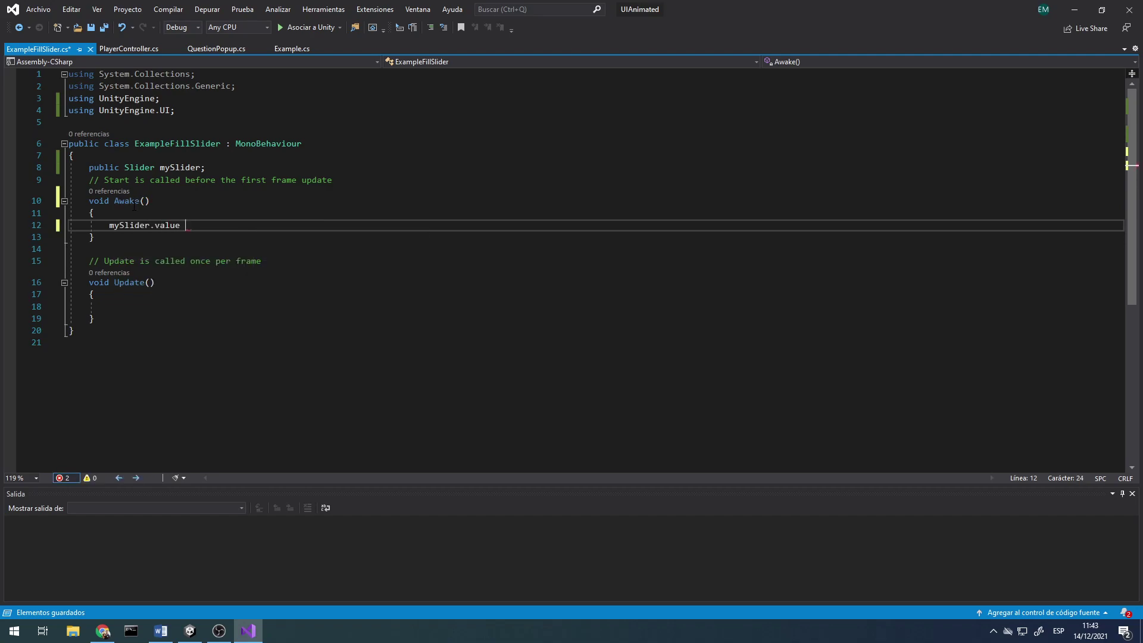
pyautogui.write('= 0.0')
pyautogui.write('f;')
pyautogui.hotkey('ctrl', 's')
pyautogui.hotkey('alt', 'Tab')
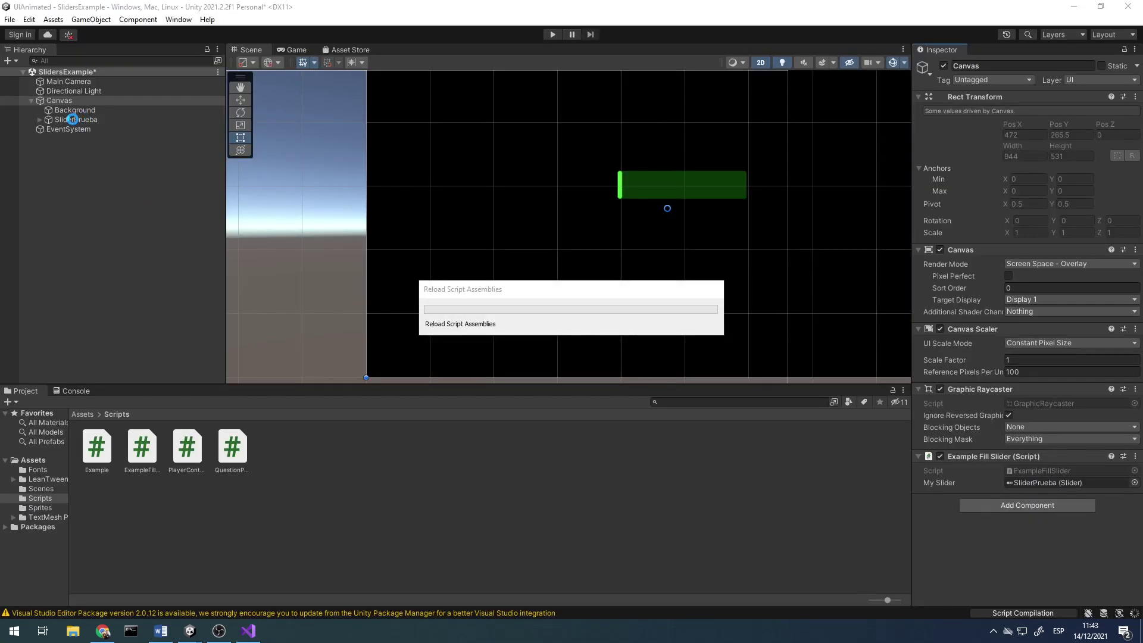
# - Drag SliderPrueba's Value between 0 and 1 to check the green fill, leaving it at 0
pyautogui.click(73, 119)
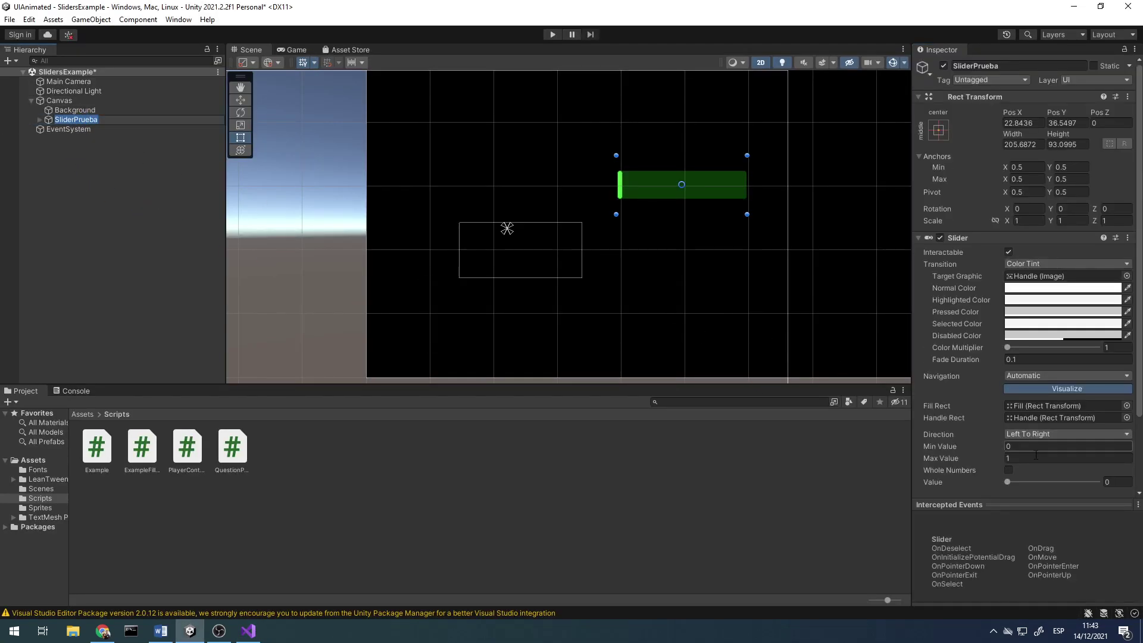
pyautogui.moveTo(1009, 482)
pyautogui.mouseDown()
pyautogui.moveTo(1074, 484)
pyautogui.moveTo(937, 482)
pyautogui.mouseUp()
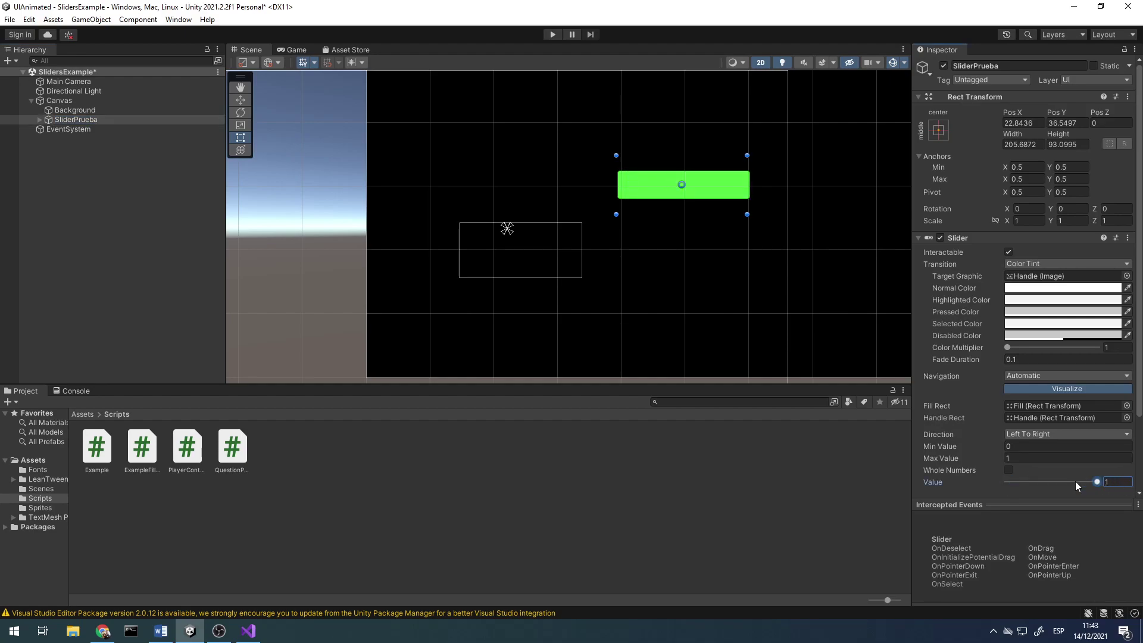
pyautogui.click(1117, 483)
pyautogui.press('Return')
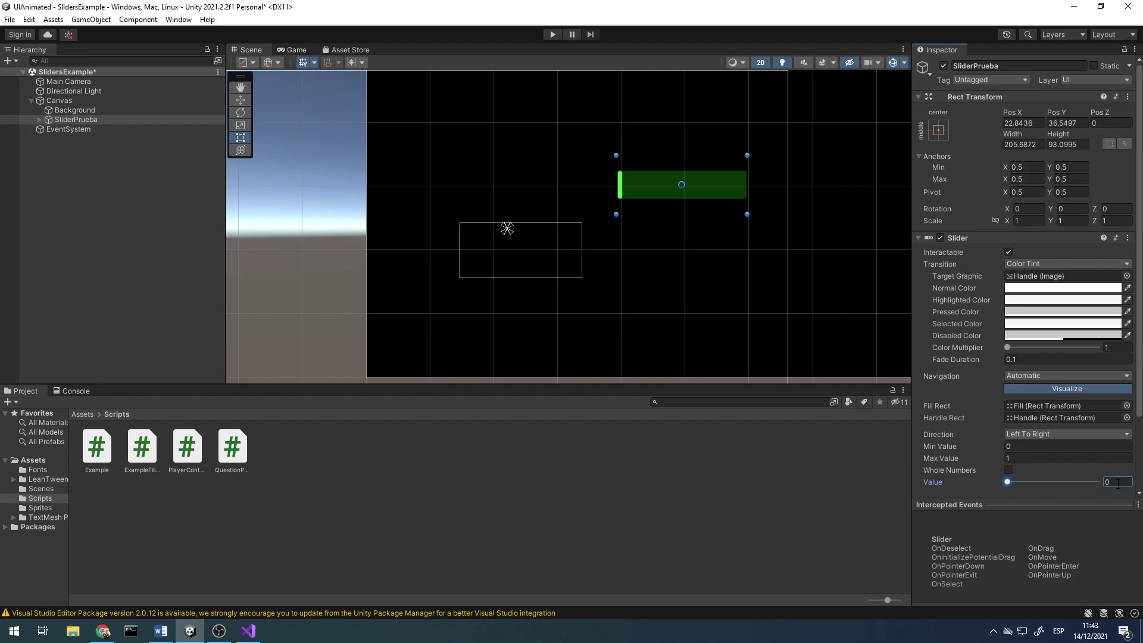
pyautogui.moveTo(1016, 479); pyautogui.dragTo(993, 471)
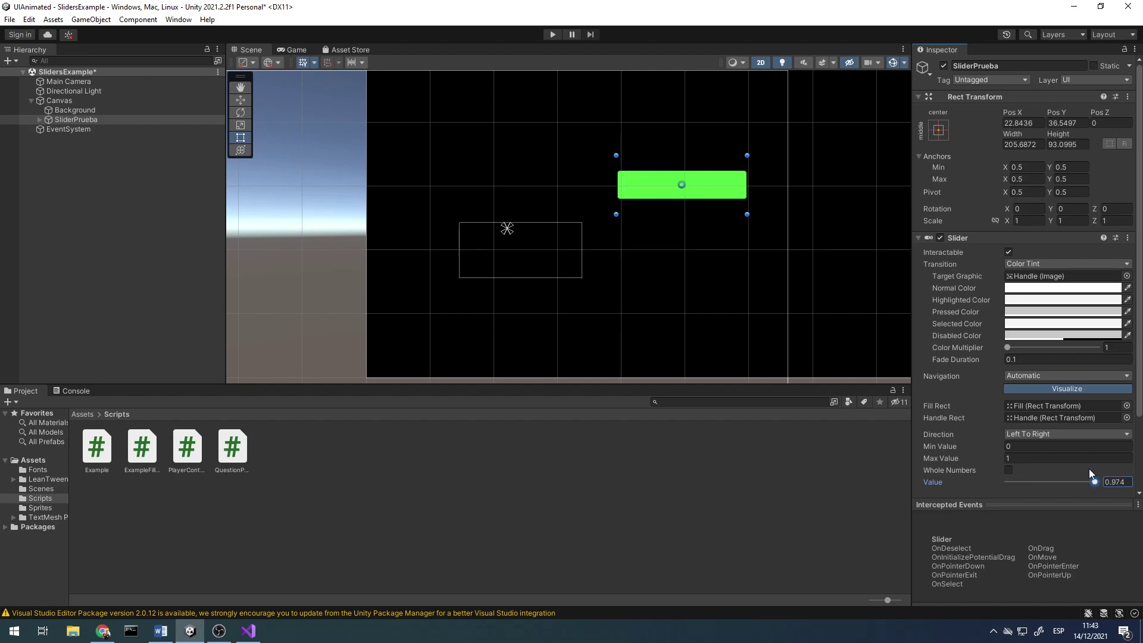
pyautogui.moveTo(1072, 482)
pyautogui.mouseDown()
pyautogui.moveTo(1016, 483)
pyautogui.moveTo(1102, 481)
pyautogui.moveTo(1007, 481)
pyautogui.mouseUp()
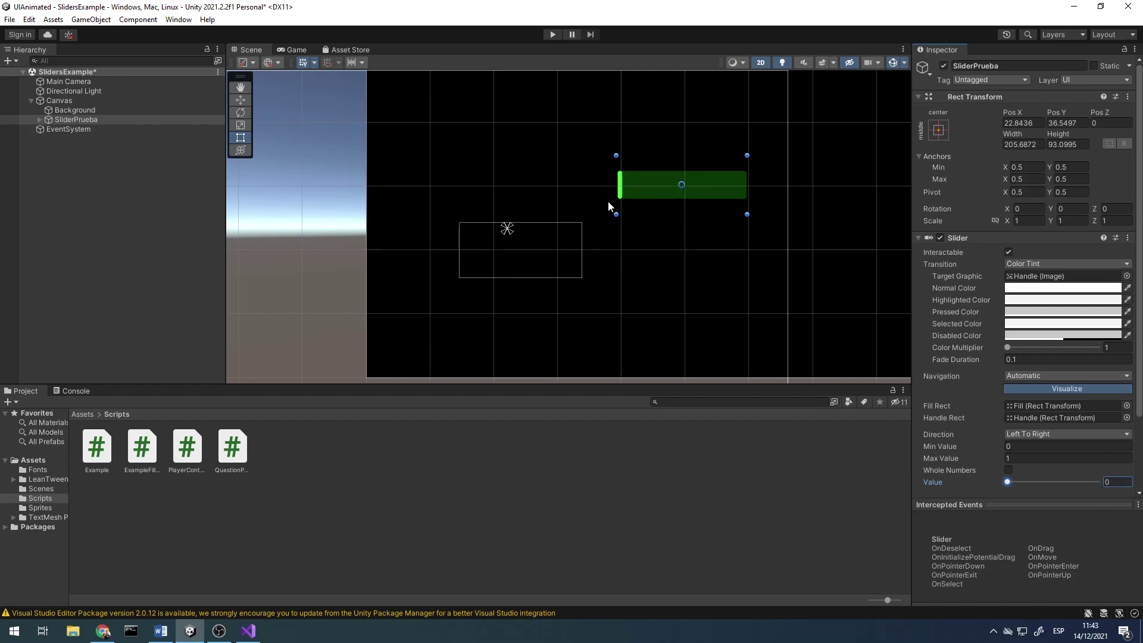
pyautogui.moveTo(701, 9)
pyautogui.mouseDown()
pyautogui.moveTo(850, 139)
pyautogui.moveTo(559, 30)
pyautogui.mouseUp()
pyautogui.hotkey('alt', 'Tab')
# - Write if (mySlider.value < mySlider.maxValue) { } inside Update
pyautogui.click(118, 301)
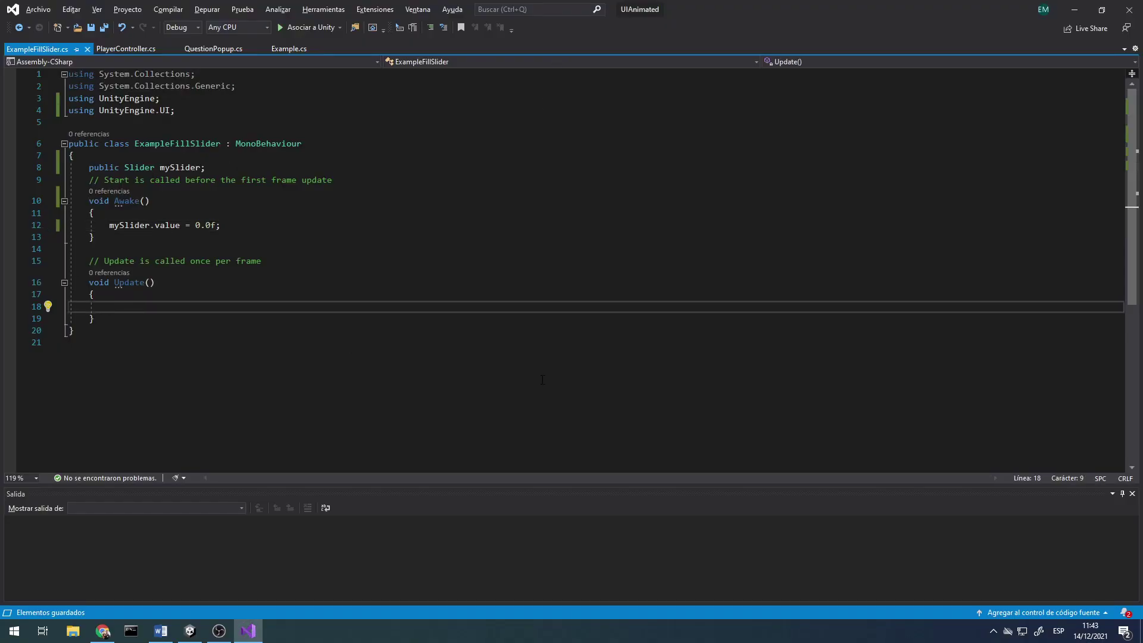
pyautogui.write('if ()')
pyautogui.press('Return')
pyautogui.write('{')
pyautogui.press('Return')
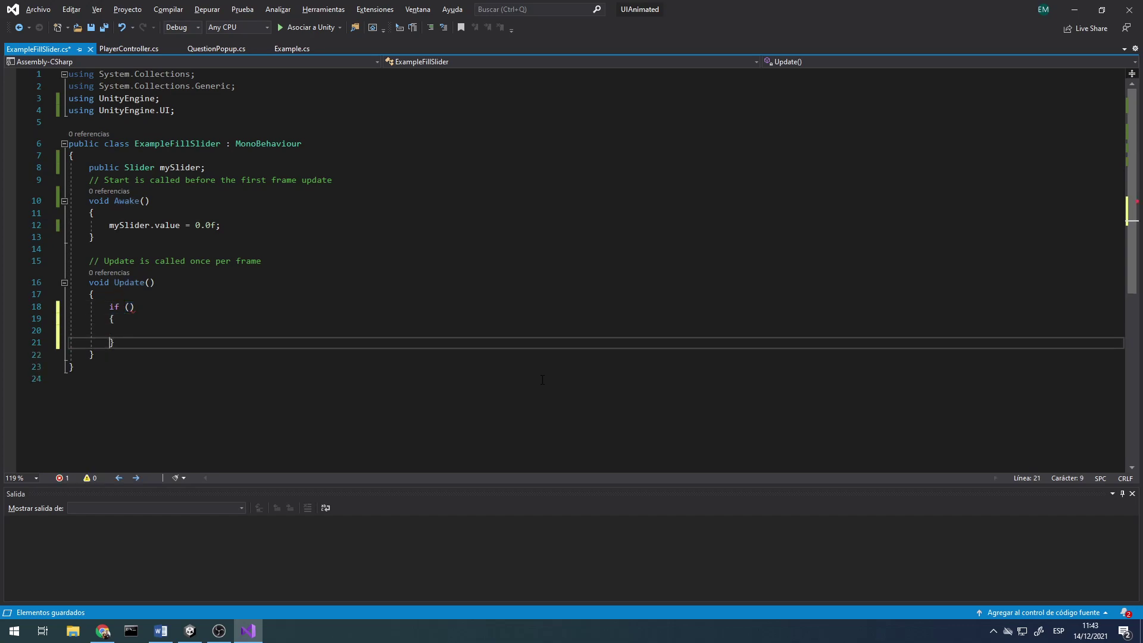
pyautogui.press('Return')
pyautogui.press('Up')
pyautogui.press('Up')
pyautogui.press('Up')
pyautogui.press('End')
pyautogui.press('Left')
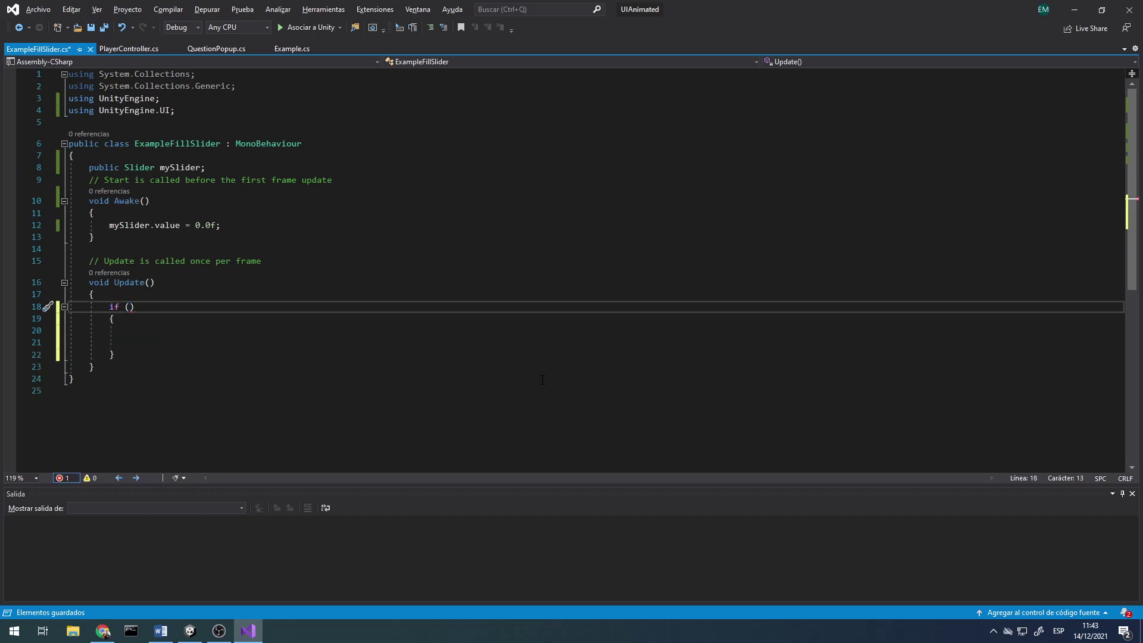
pyautogui.write('myS')
pyautogui.press('Tab')
pyautogui.write('.v')
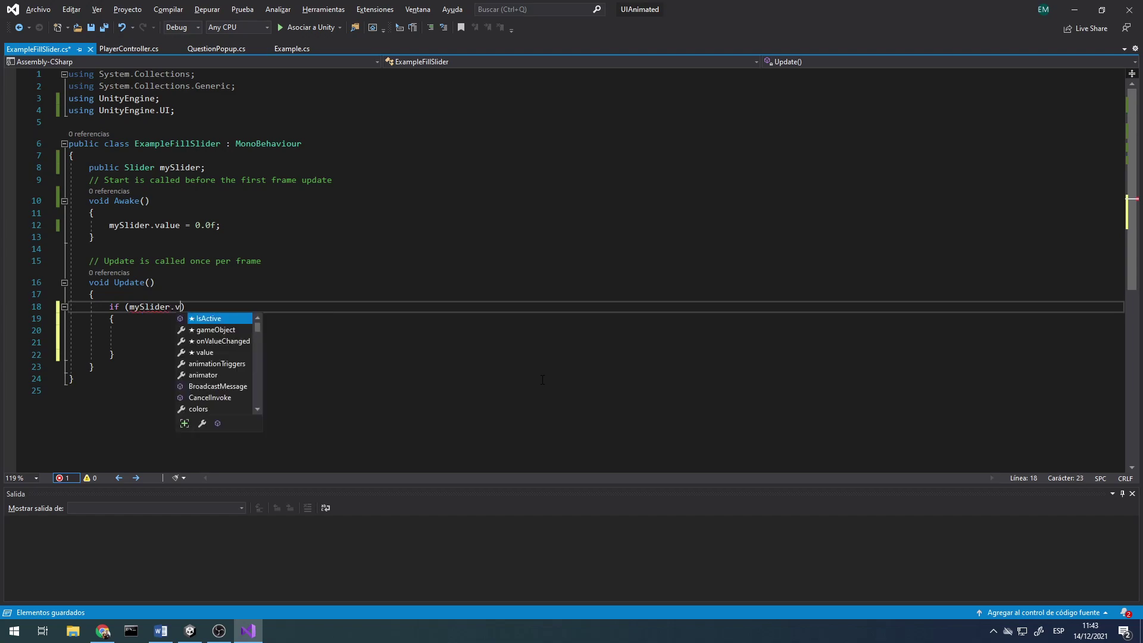
pyautogui.write('a')
pyautogui.press('Tab')
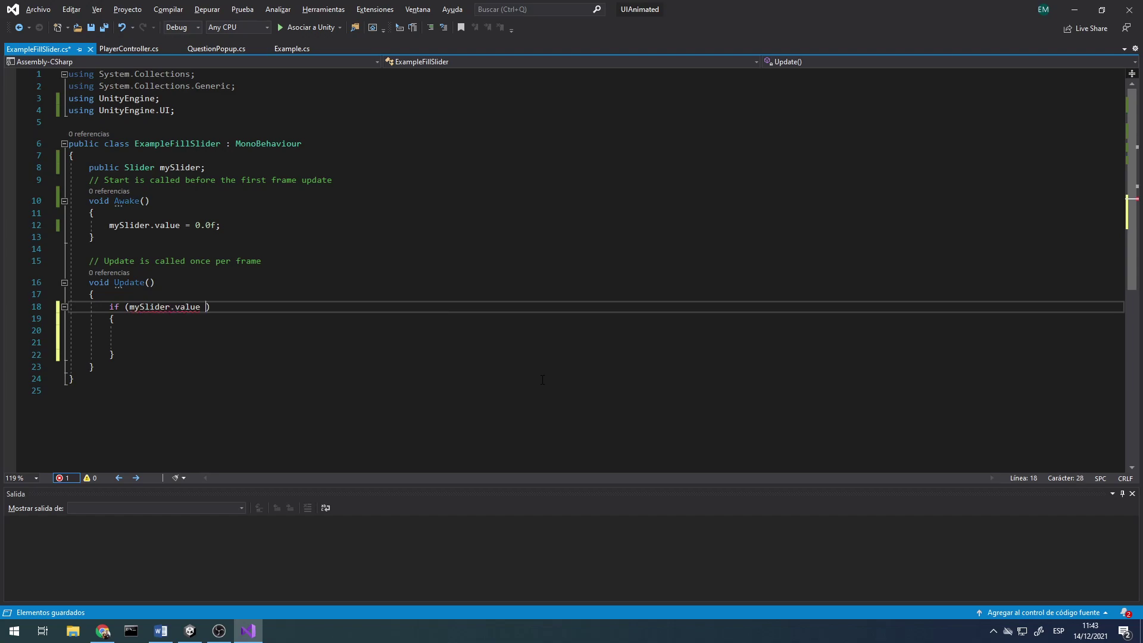
pyautogui.write('< my')
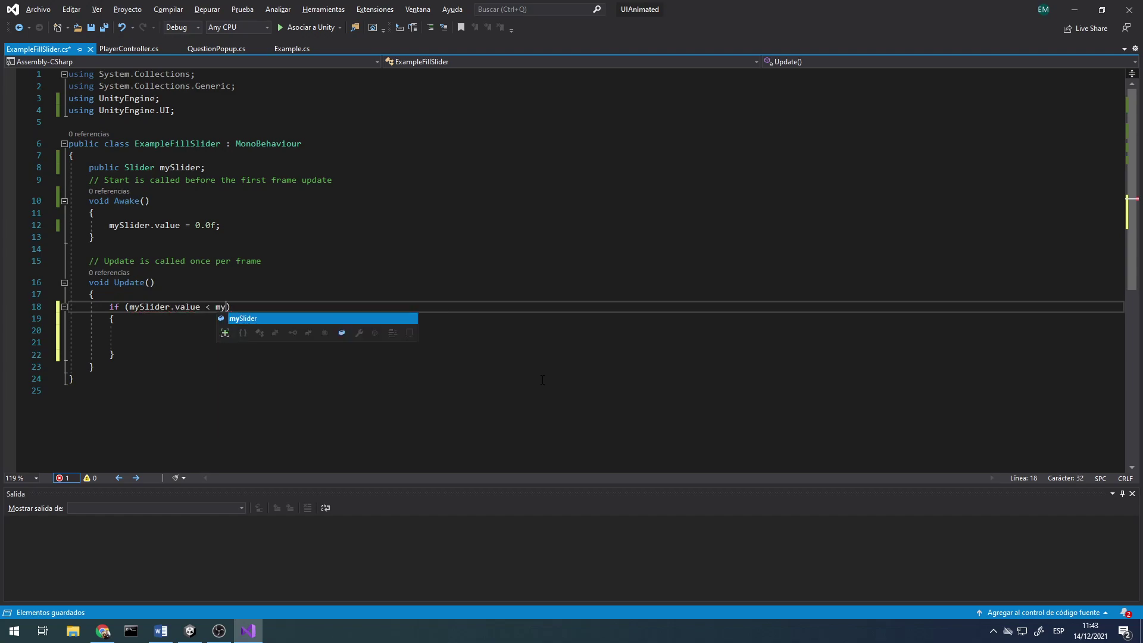
pyautogui.write('Slider.mac')
pyautogui.press('BackSpace')
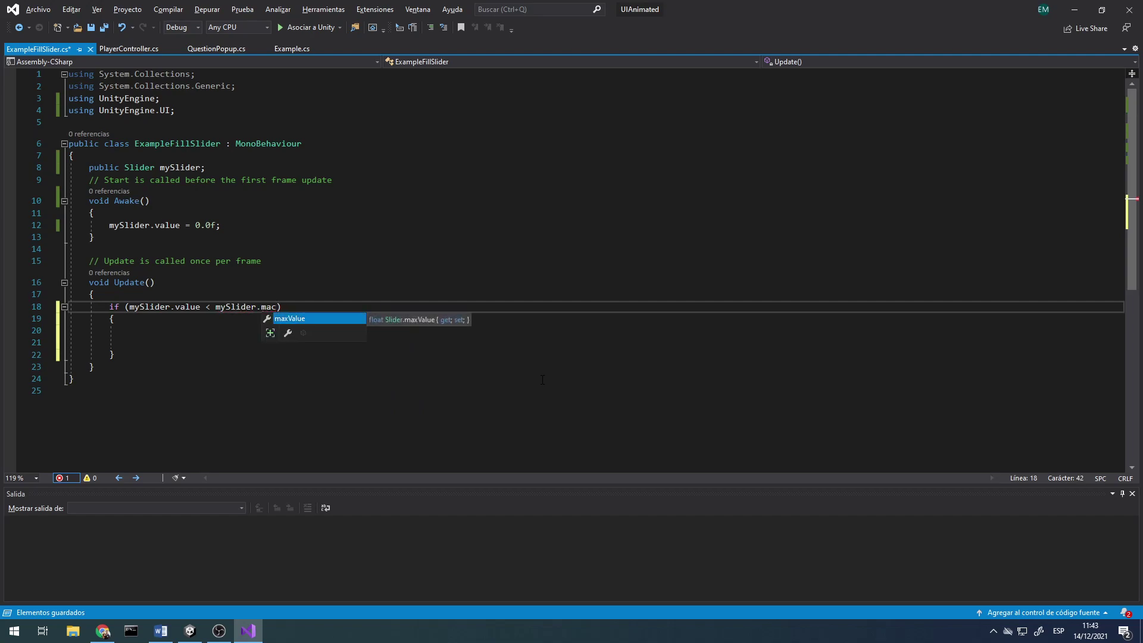
pyautogui.press('Tab')
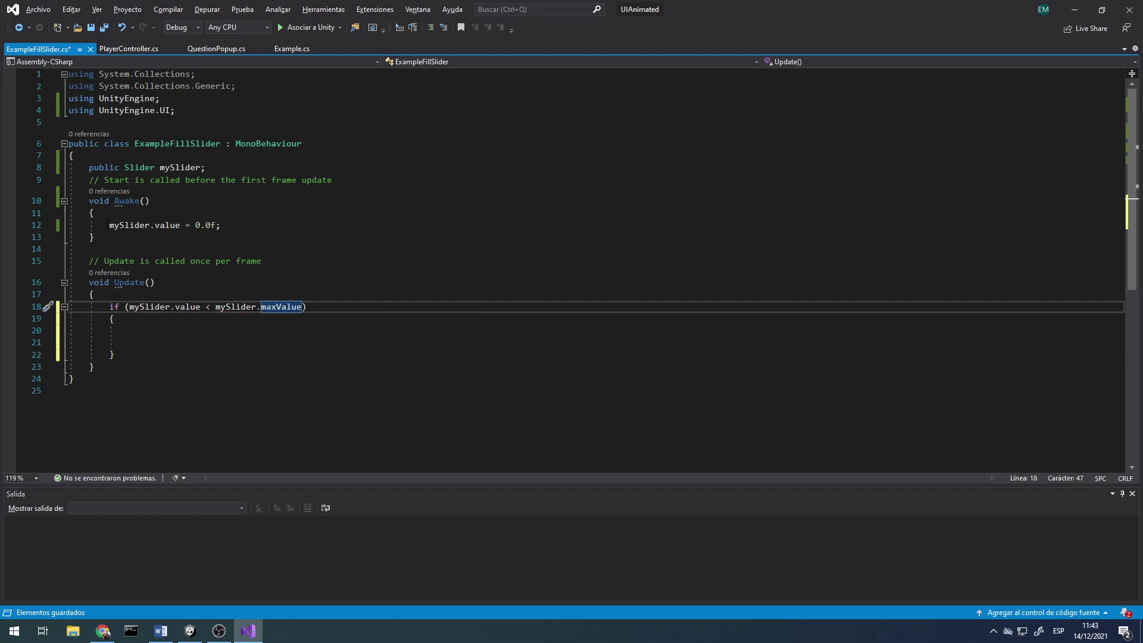
# - Paste 'mySlider.value =' from line 12 into the if block and remove the extra blank lines
pyautogui.moveTo(109, 225); pyautogui.dragTo(189, 226)
pyautogui.hotkey('ctrl', 'c')
pyautogui.click(156, 332)
pyautogui.hotkey('ctrl', 'v')
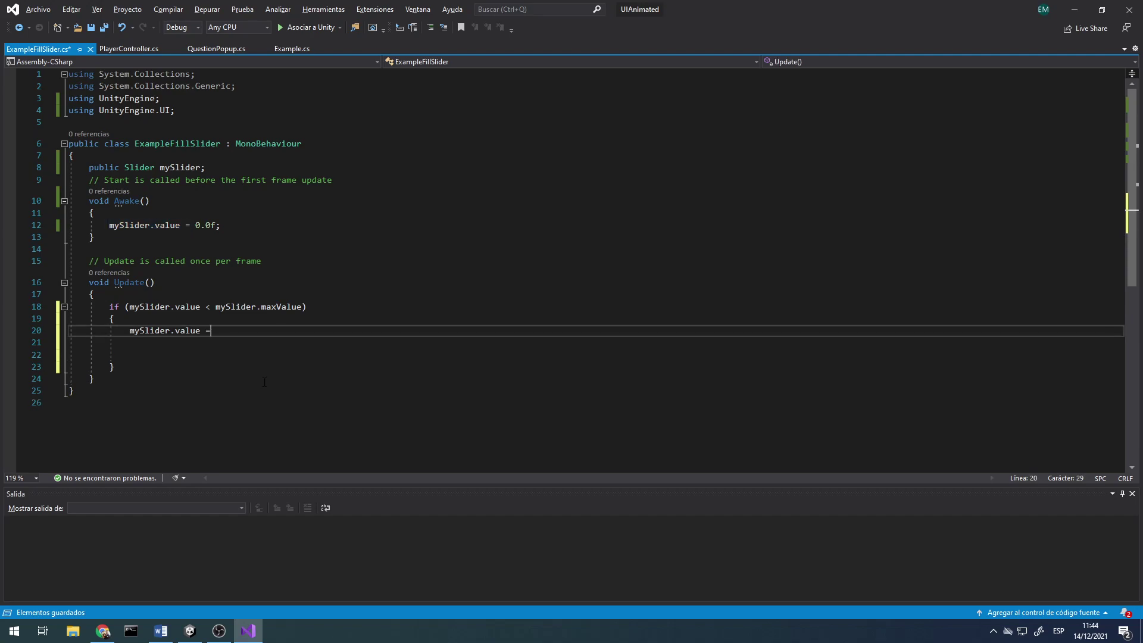
pyautogui.press('Down')
pyautogui.press('BackSpace')
pyautogui.press('Down')
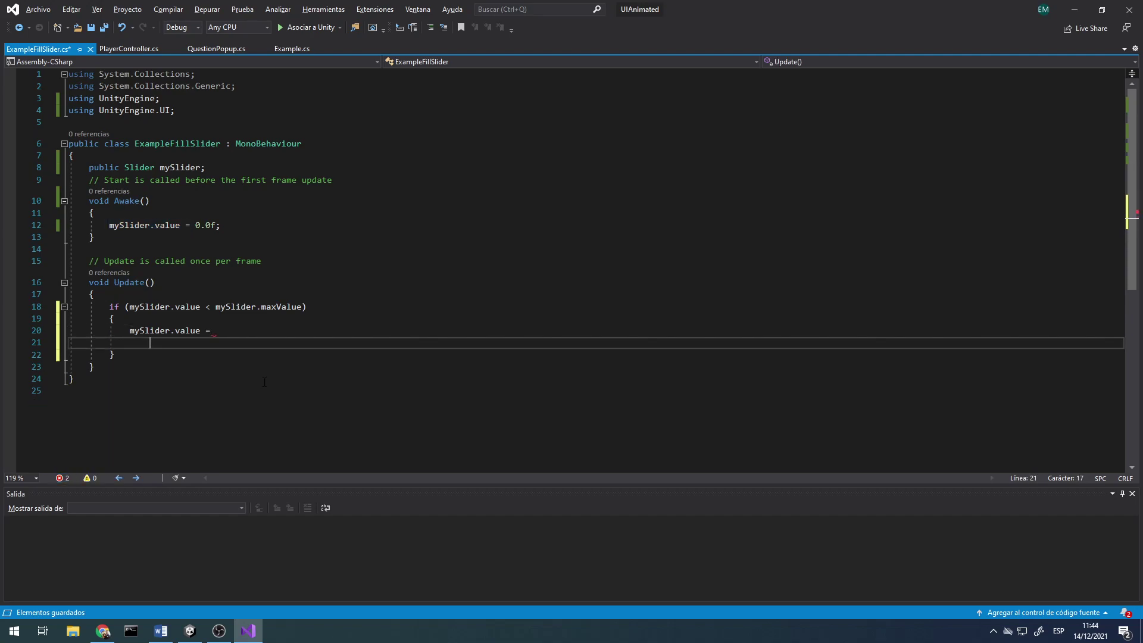
pyautogui.press('BackSpace')
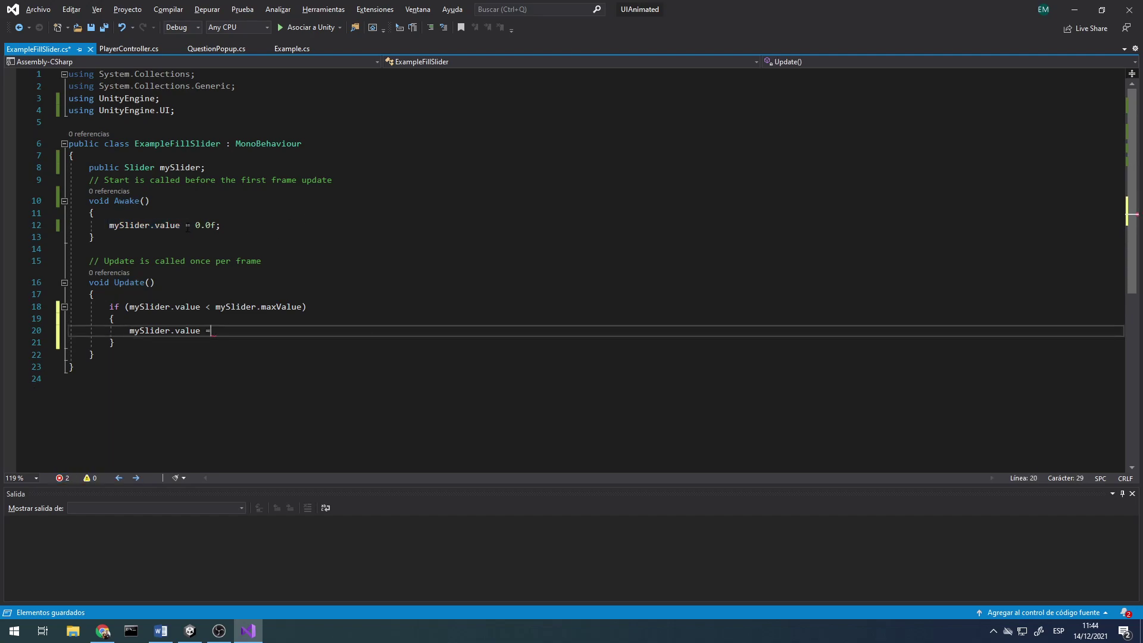
pyautogui.doubleClick(187, 225)
pyautogui.click(206, 330)
pyautogui.hotkey('alt', 'Tab')
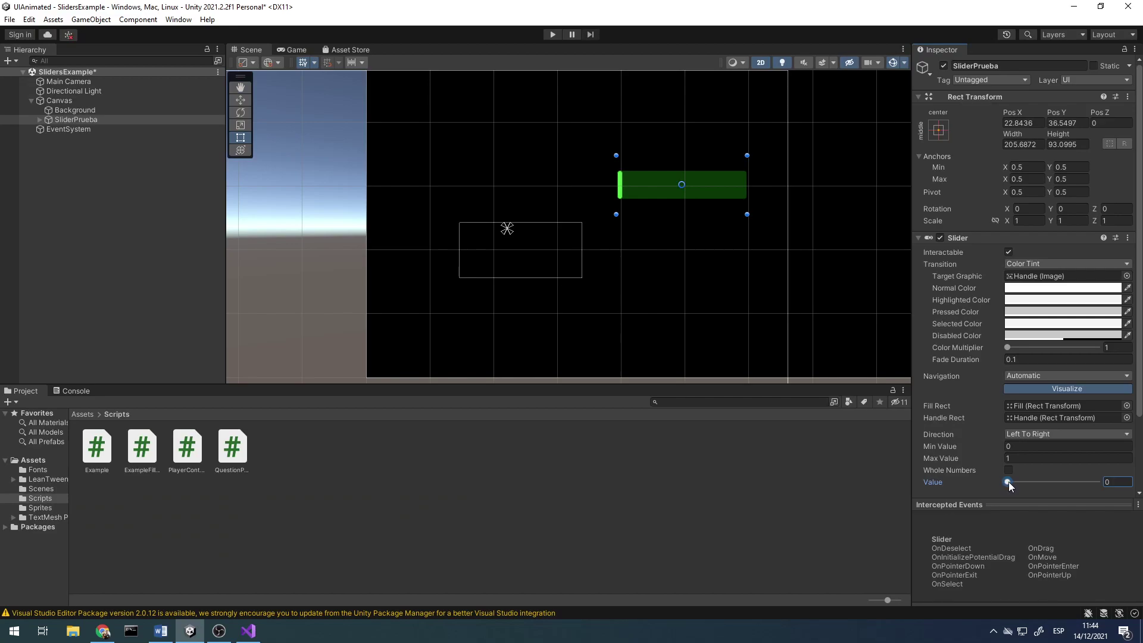
pyautogui.moveTo(1006, 482); pyautogui.dragTo(1020, 484)
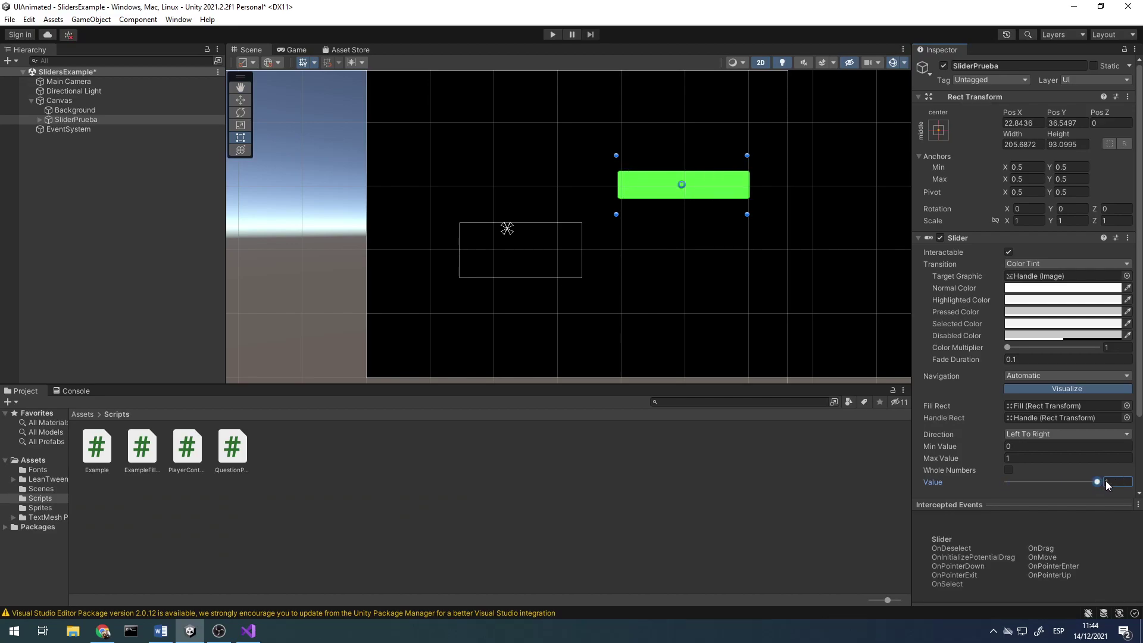
pyautogui.moveTo(1020, 481); pyautogui.dragTo(461, 453)
pyautogui.hotkey('alt', 'Tab')
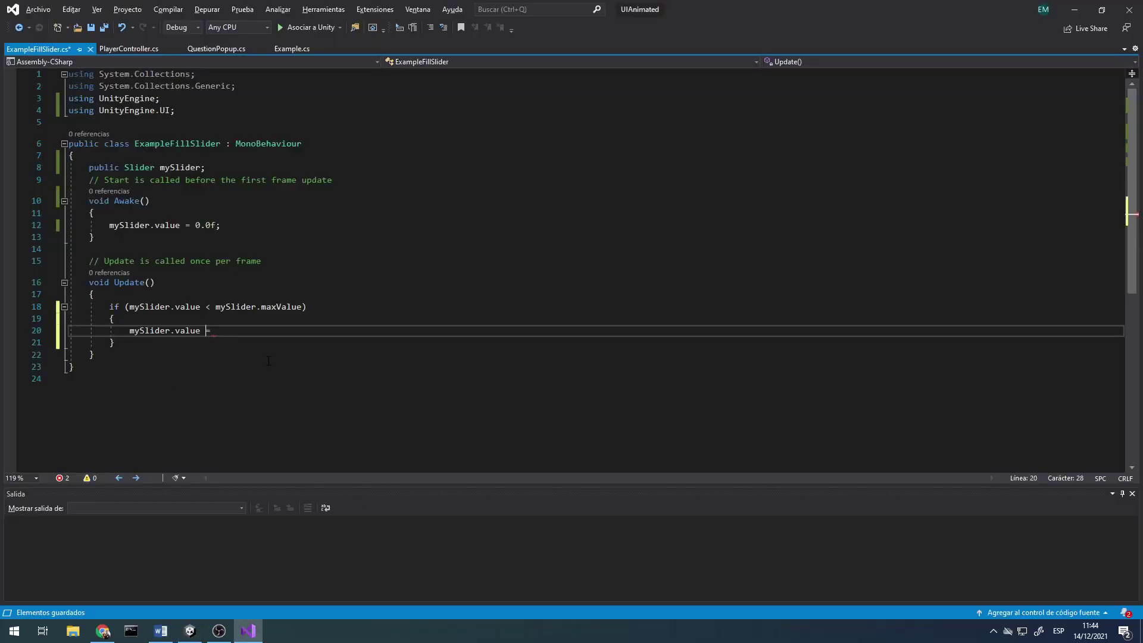
# - Change the if block's assignment to mySlider.value +=
pyautogui.write('+')
pyautogui.press('Right')
pyautogui.write('0.')
pyautogui.press('BackSpace')
pyautogui.press('BackSpace')
pyautogui.press('Up')
pyautogui.press('Up')
# - Declare public float fillingSpeed = 1.0f; below the mySlider field
pyautogui.press('Up')
pyautogui.press('Up')
pyautogui.press('Up')
pyautogui.press('Up')
pyautogui.press('Up')
pyautogui.press('Up')
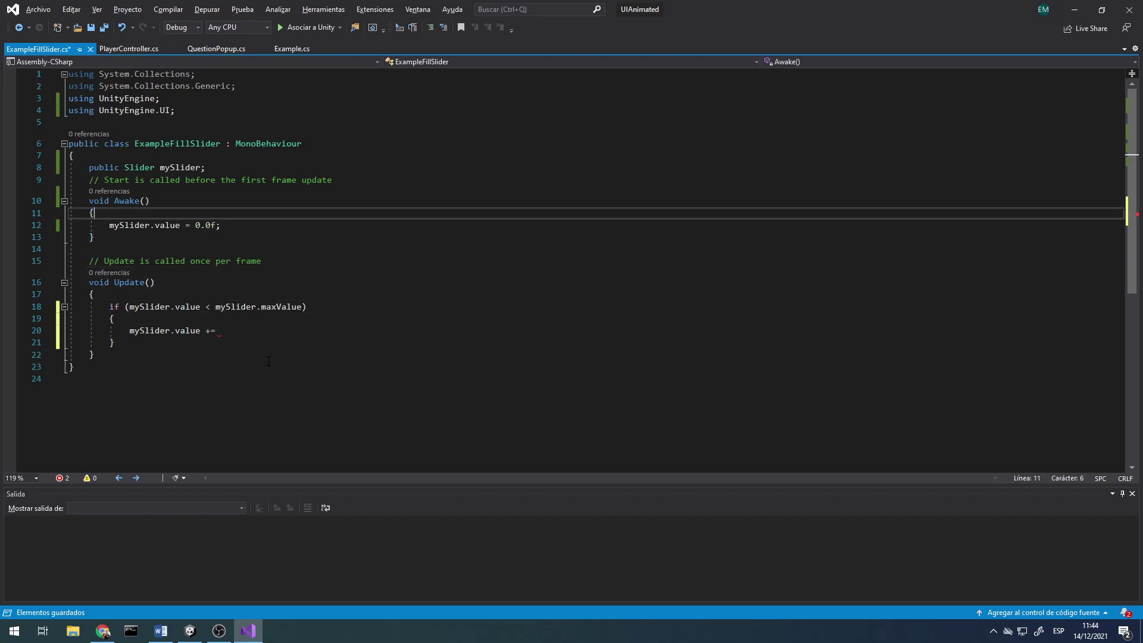
pyautogui.press('Up')
pyautogui.press('Up')
pyautogui.press('Up')
pyautogui.press('End')
pyautogui.press('Return')
pyautogui.write('public')
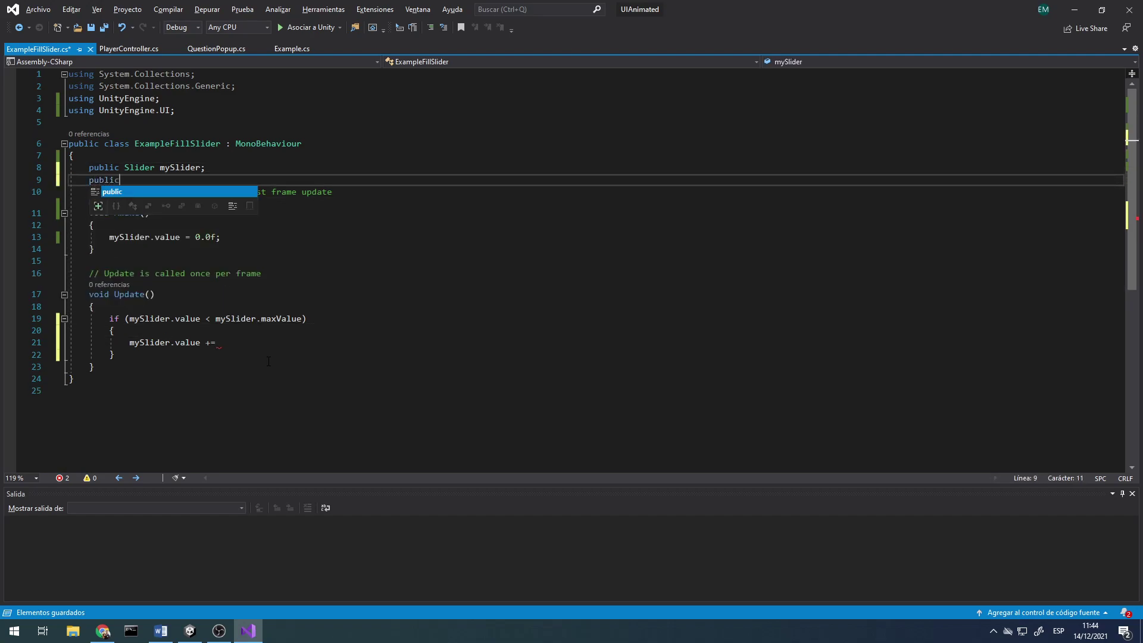
pyautogui.write(' float ')
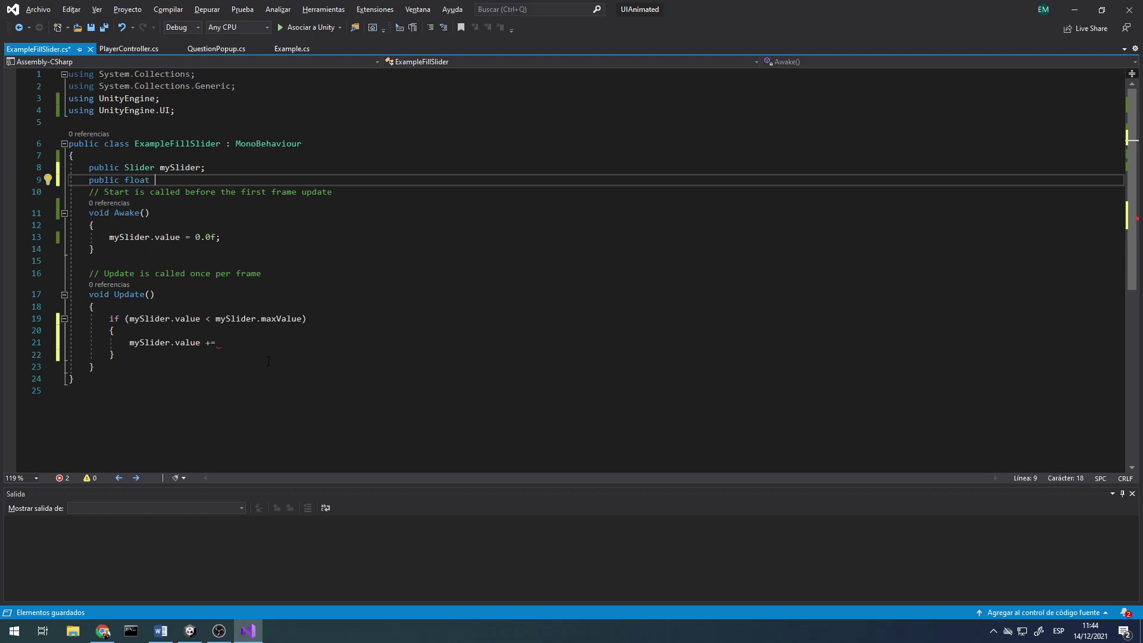
pyautogui.write('fil')
pyautogui.press('BackSpace')
pyautogui.press('BackSpace')
pyautogui.write('l')
pyautogui.write('lingSpeed = 10')
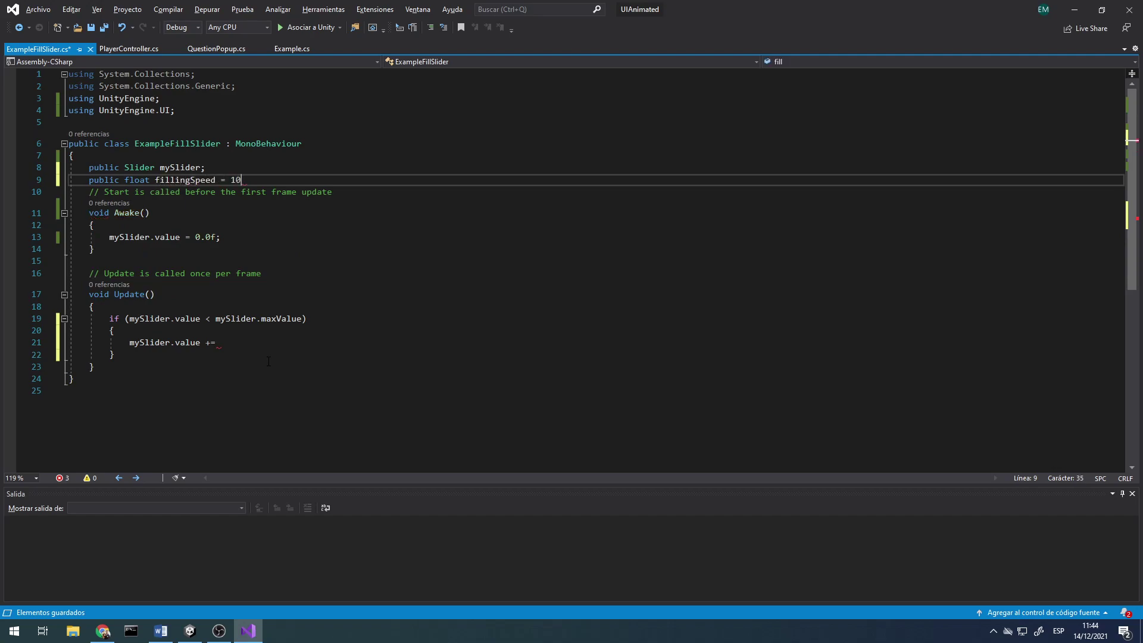
pyautogui.press('BackSpace')
pyautogui.write('.0f')
pyautogui.write(';')
# - Complete the increment as fillingSpeed * Time.deltaTime; and save the script
pyautogui.press('Down')
pyautogui.press('Down')
pyautogui.press('Down')
pyautogui.press('Down')
pyautogui.press('Down')
pyautogui.press('Down')
pyautogui.press('Down')
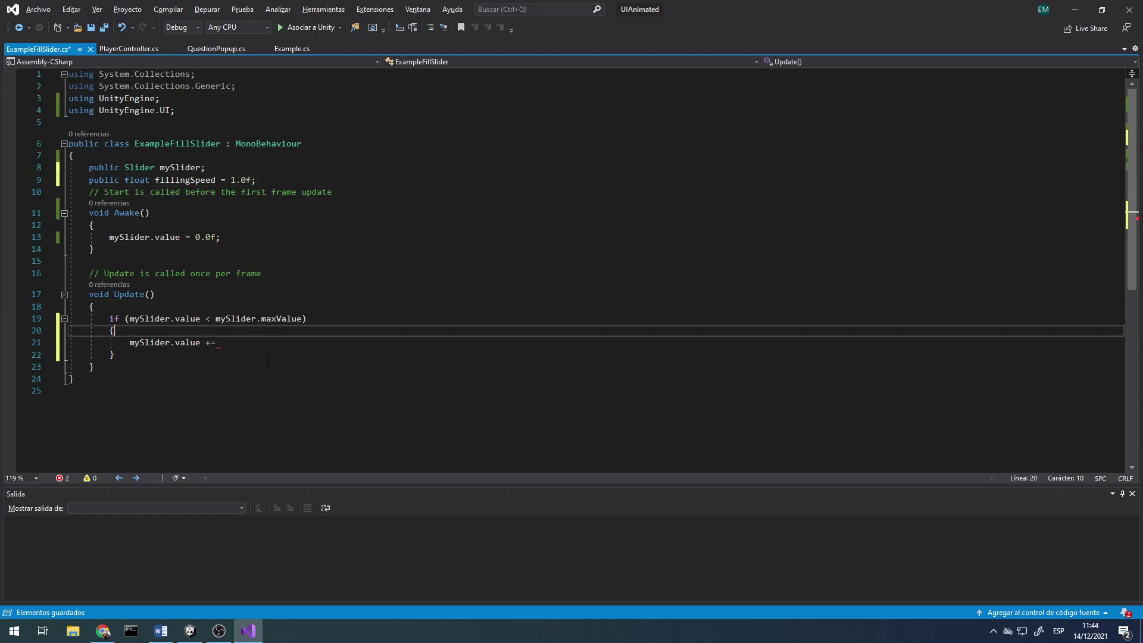
pyautogui.press('Down')
pyautogui.write('fi ')
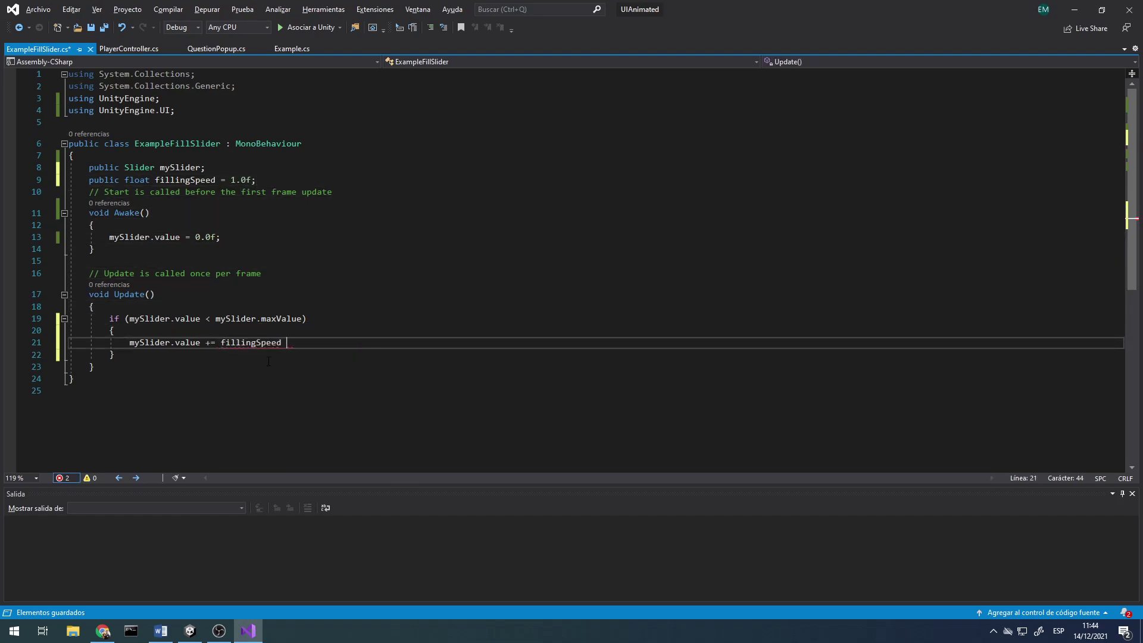
pyautogui.write('Time')
pyautogui.write('.ti')
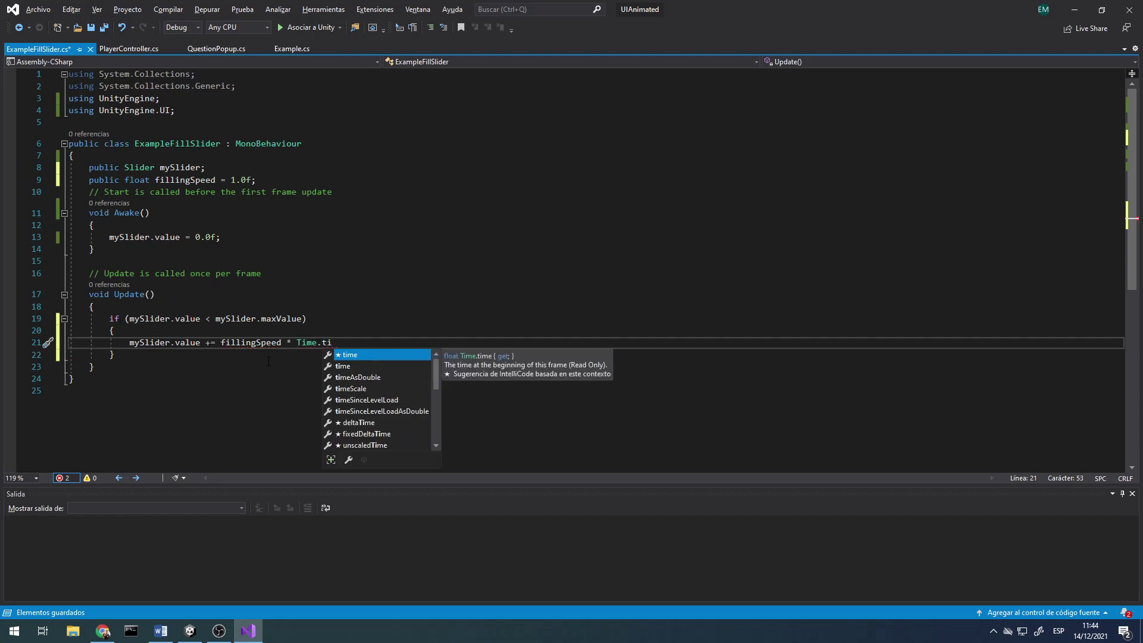
pyautogui.press('BackSpace')
pyautogui.press('BackSpace')
pyautogui.write('de')
pyautogui.press('Tab')
pyautogui.write(';')
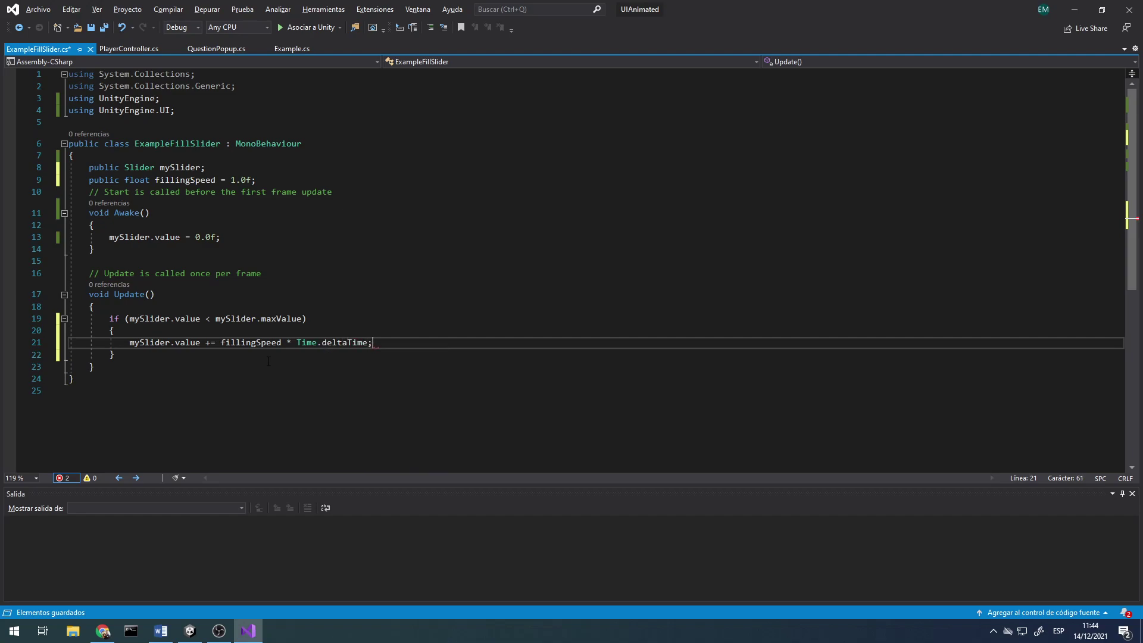
pyautogui.press('Left')
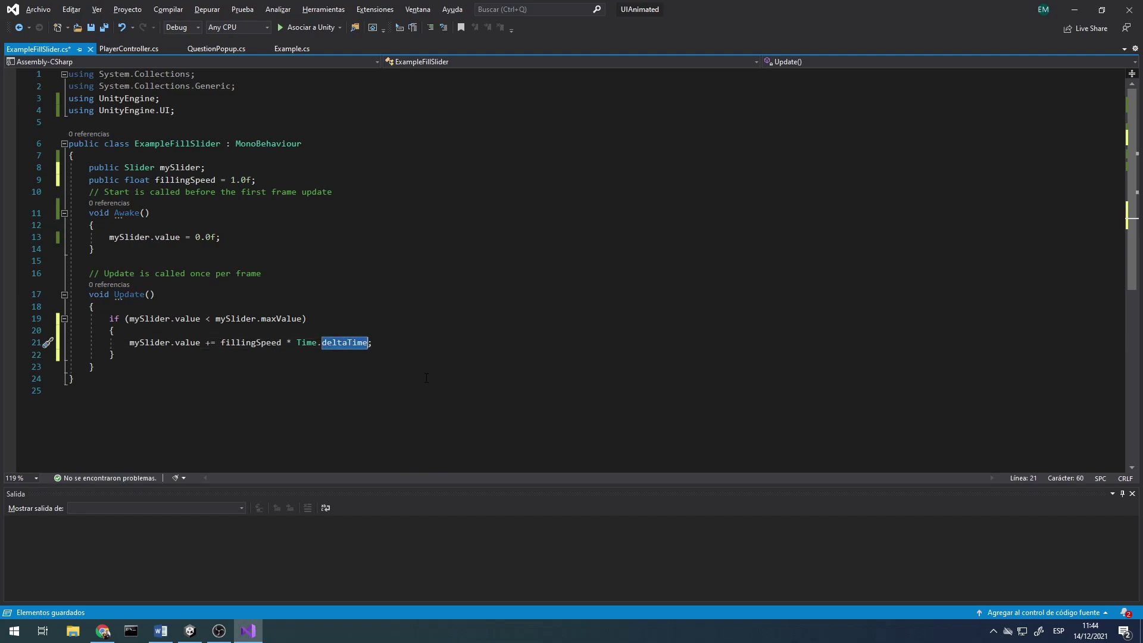
pyautogui.hotkey('ctrl', 's')
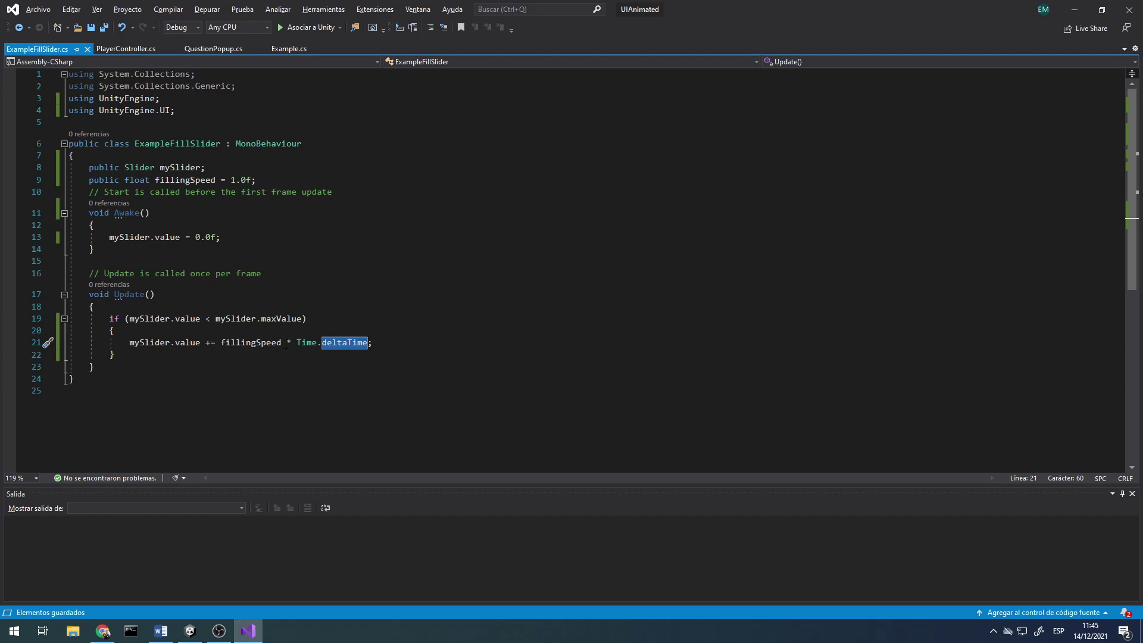
# - Comment out the '* Time.deltaTime' factor so the fill line adds only fillingSpeed
pyautogui.click(285, 343)
pyautogui.write('//')
pyautogui.write('/')
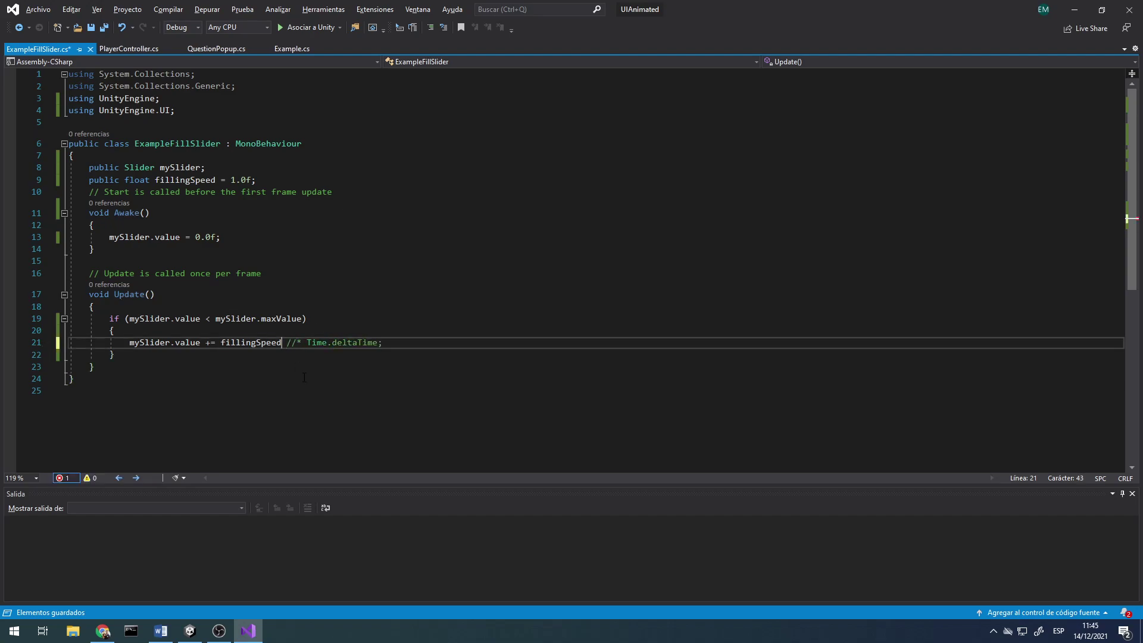
pyautogui.press('Left')
pyautogui.press('Left')
pyautogui.press('Left')
pyautogui.write(';')
pyautogui.press('Left')
pyautogui.hotkey('ctrl', 'w')
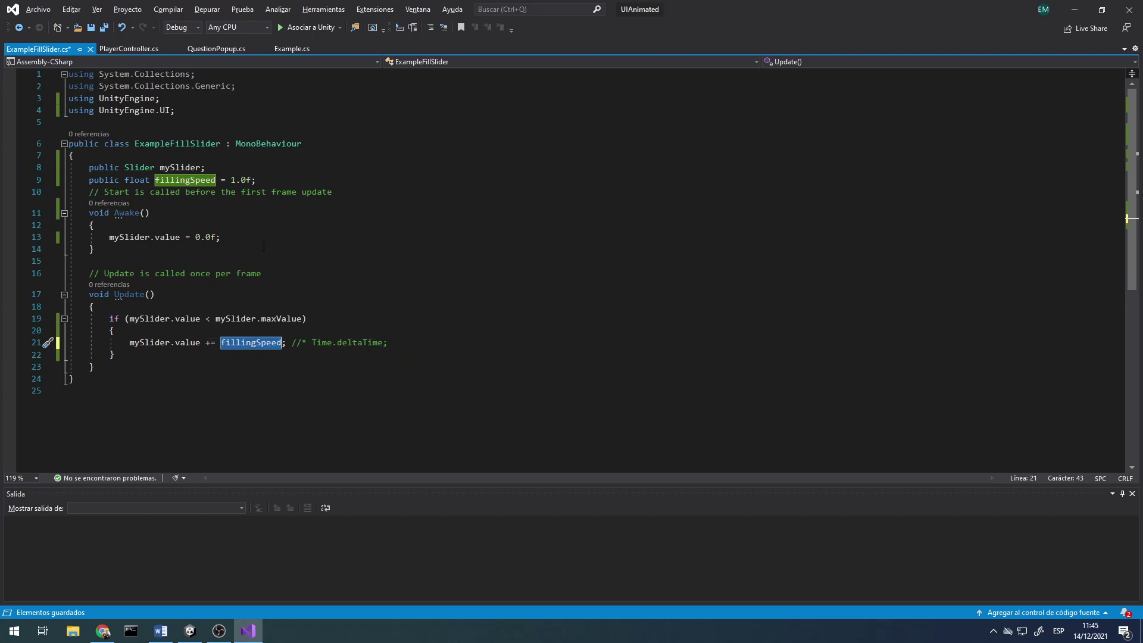
# - Change fillingSpeed's initial value from 1.0f to 0.5f
pyautogui.click(240, 180)
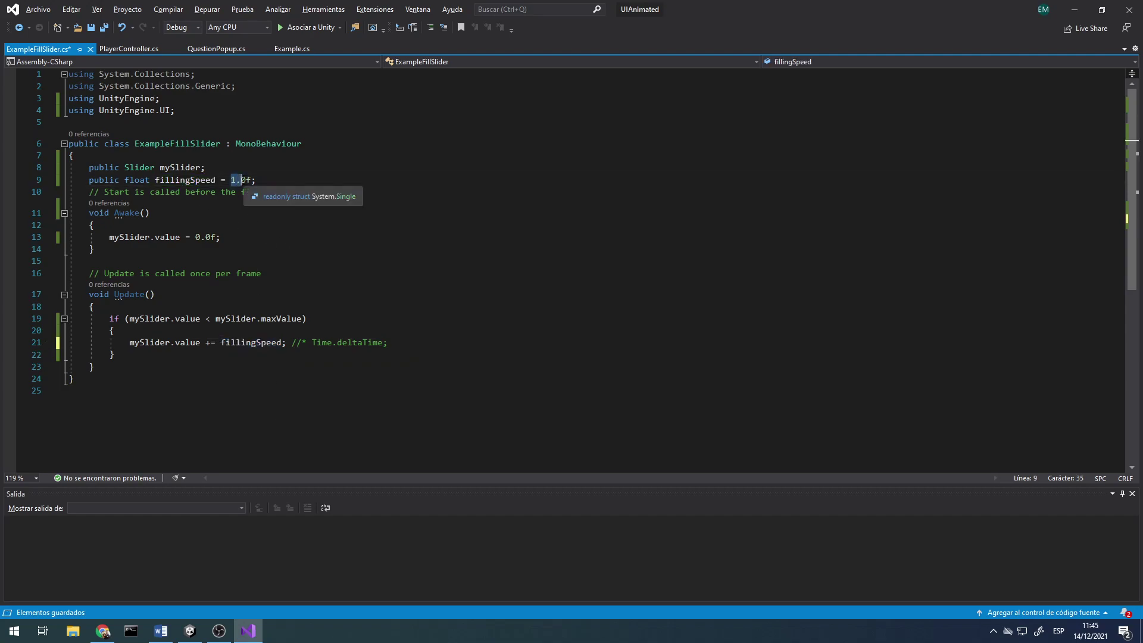
pyautogui.press('BackSpace')
pyautogui.press('BackSpace')
pyautogui.write('0.')
pyautogui.press('Delete')
pyautogui.write('5')
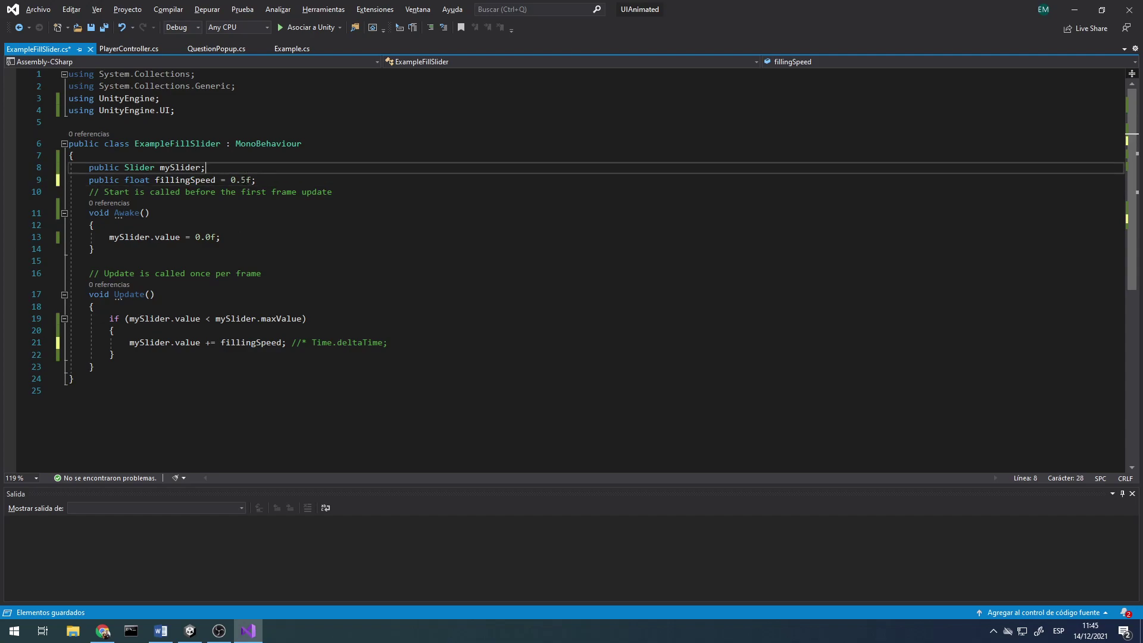
pyautogui.moveTo(227, 180); pyautogui.dragTo(246, 179)
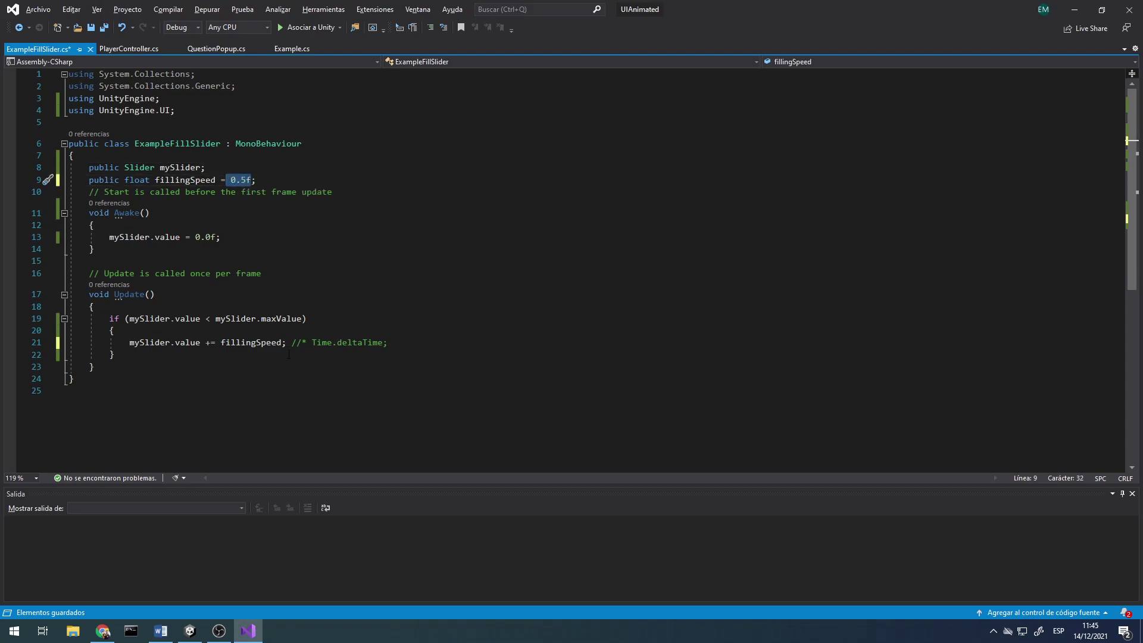
pyautogui.moveTo(280, 343); pyautogui.dragTo(302, 344)
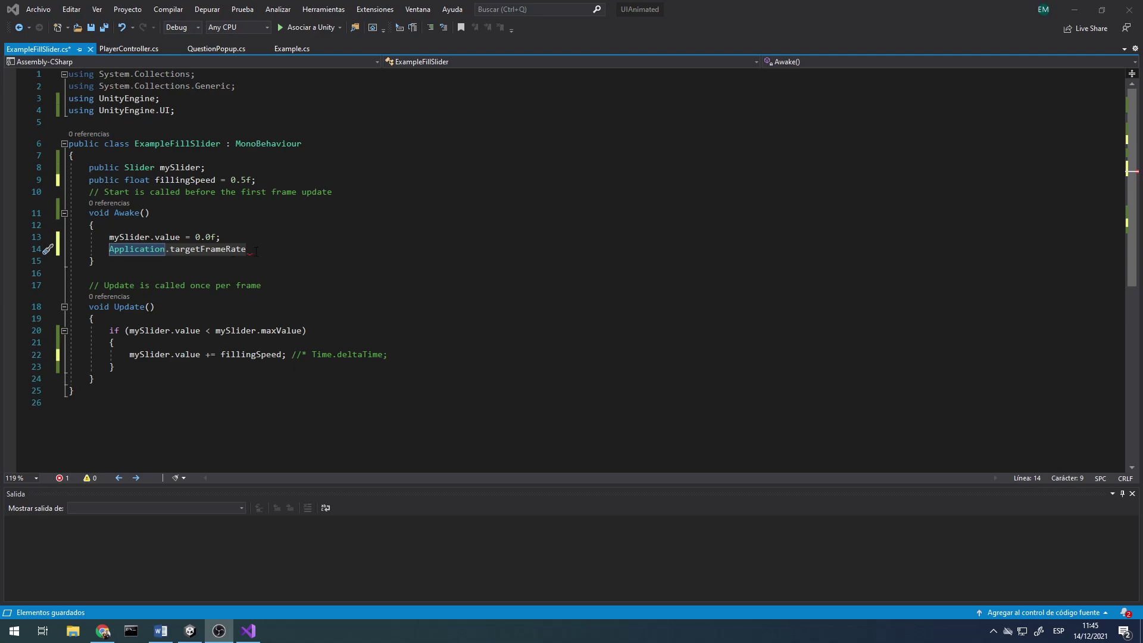
# - Add 'Application.targetFrameRate = 5;' in Awake and save the script
pyautogui.click(256, 250)
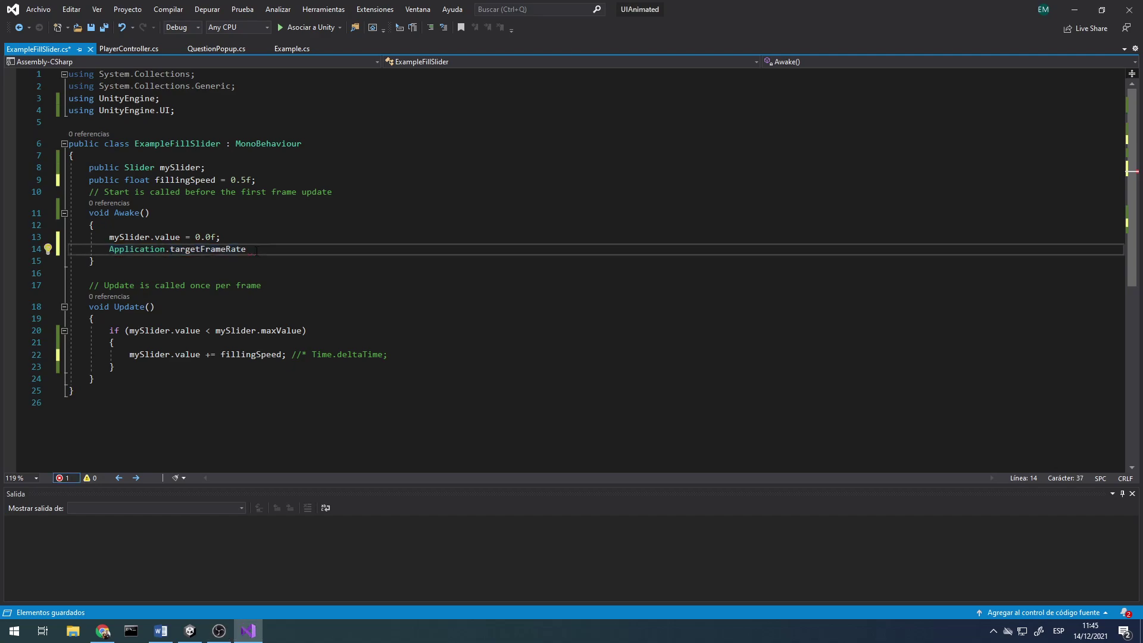
pyautogui.write('= 5')
pyautogui.write(';')
pyautogui.press('Up')
pyautogui.press('Up')
pyautogui.press('Up')
pyautogui.hotkey('ctrl', 's')
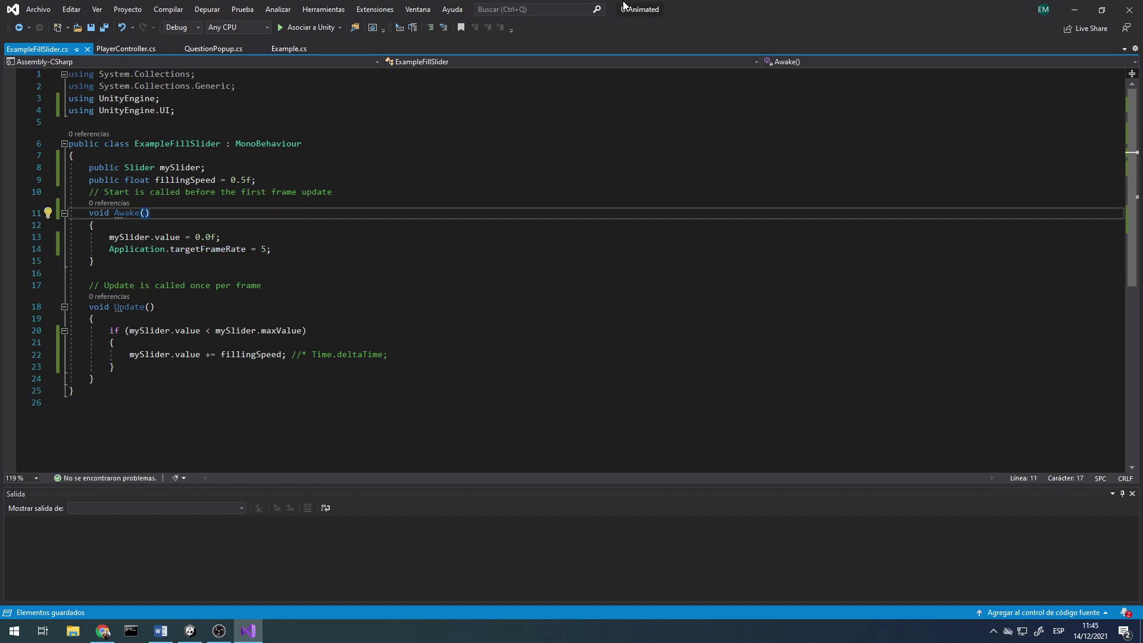
pyautogui.moveTo(714, 12); pyautogui.dragTo(1140, 21)
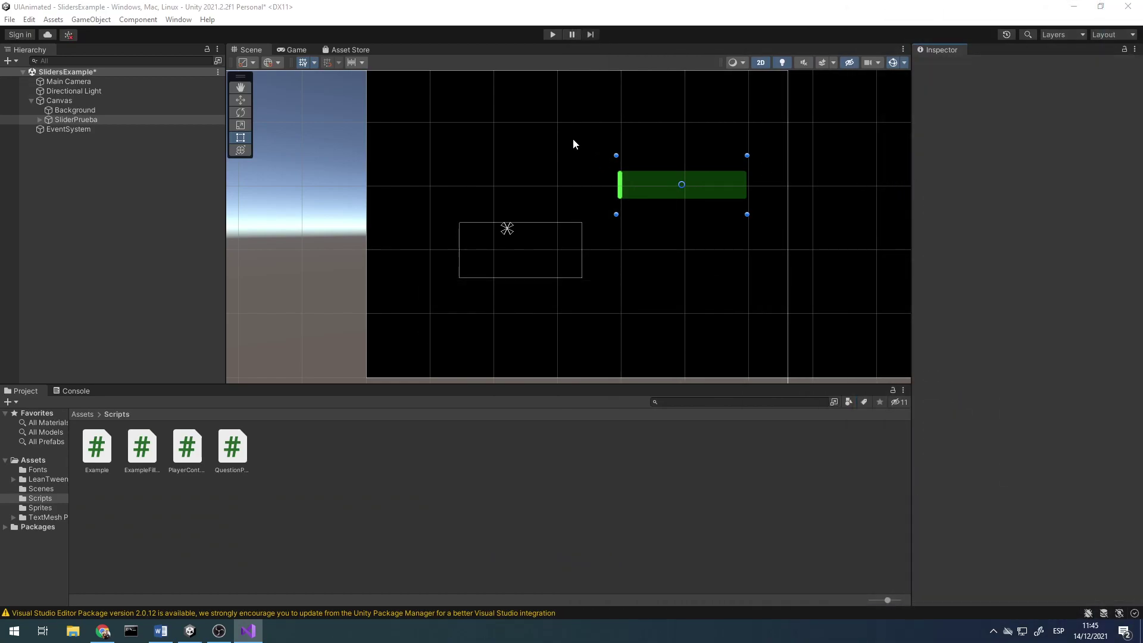
# - Play the scene in the Game view to watch the slider fill at 5 fps, then return to the script
pyautogui.click(310, 50)
pyautogui.click(552, 34)
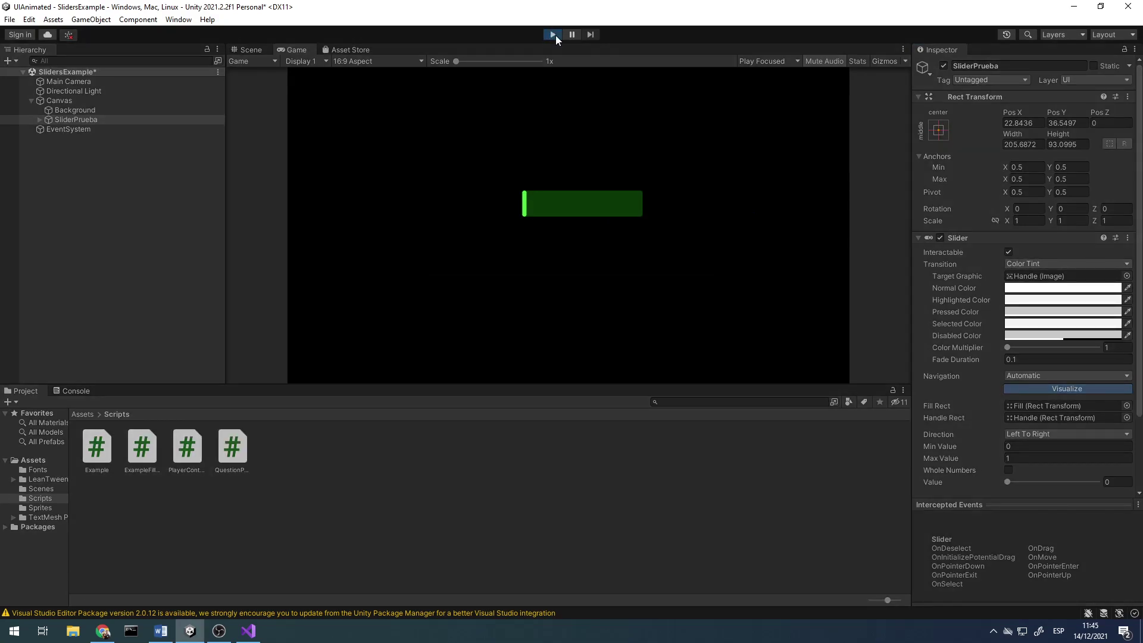
pyautogui.click(556, 34)
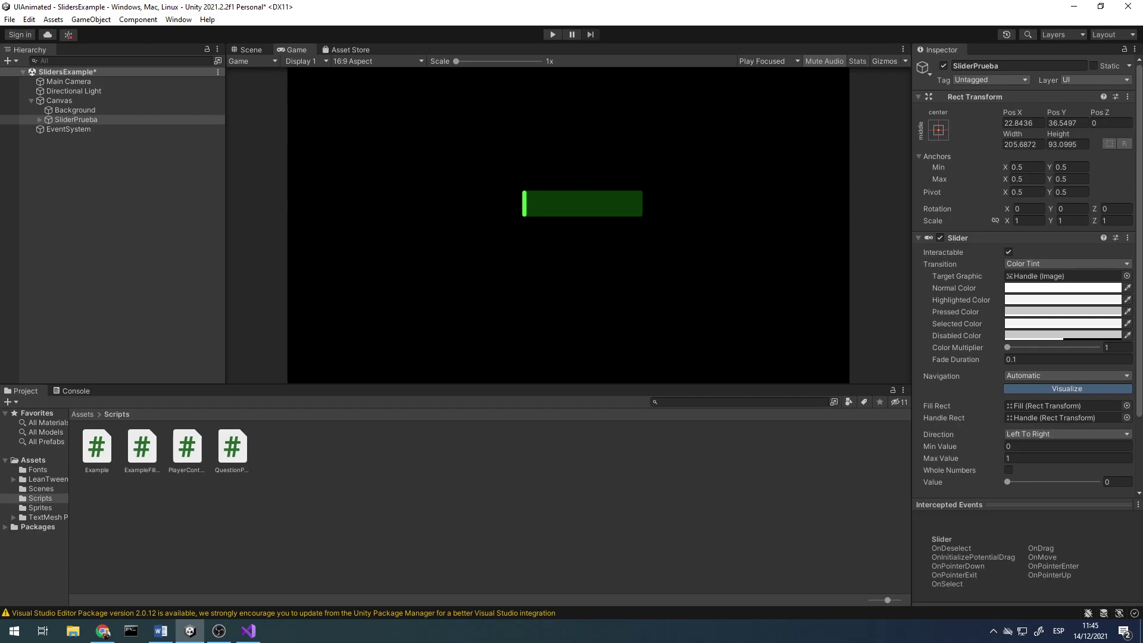
pyautogui.hotkey('alt', 'Tab')
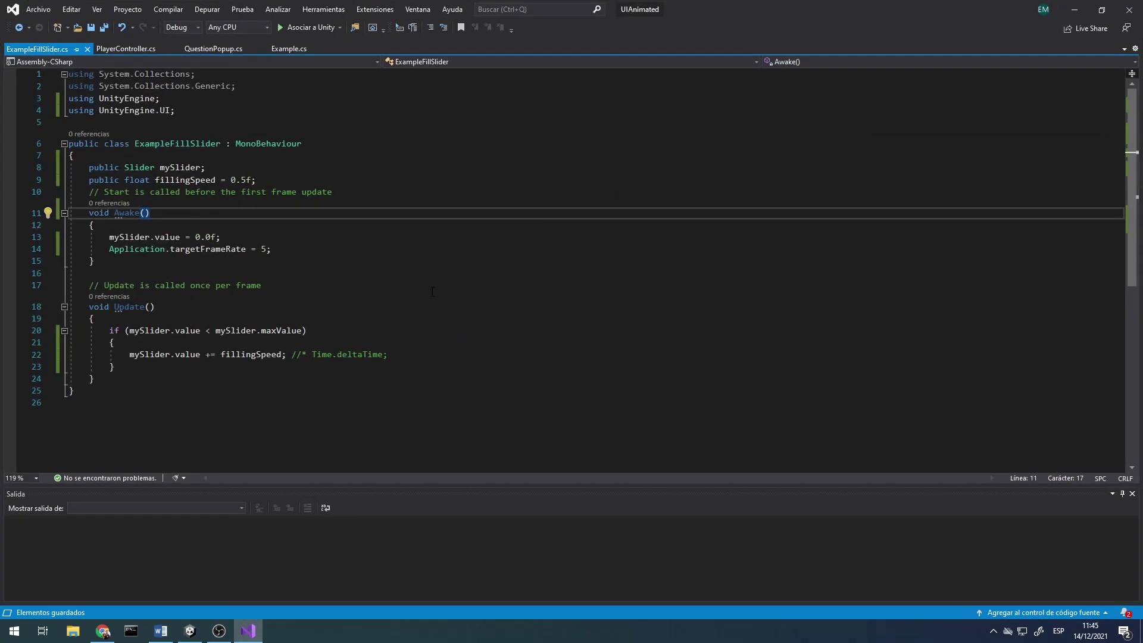
# - Change the target frame rate from 5 to 60 and start playing the scene in Unity
pyautogui.click(291, 354)
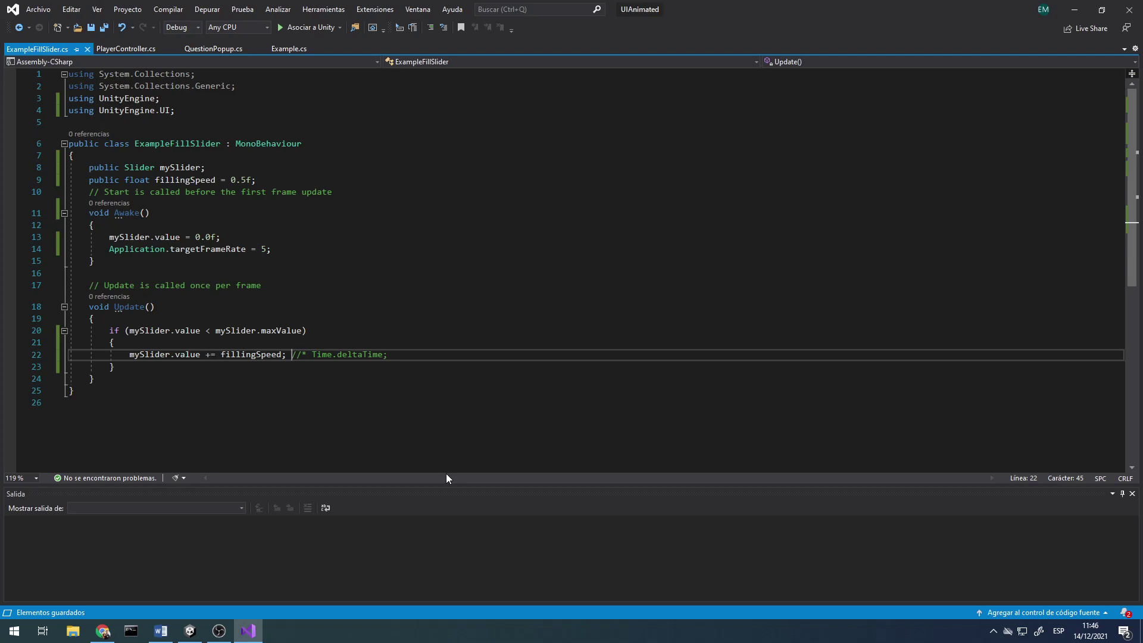
pyautogui.press('Up')
pyautogui.press('Up')
pyautogui.press('Up')
pyautogui.press('Up')
pyautogui.press('Up')
pyautogui.press('Up')
pyautogui.press('Up')
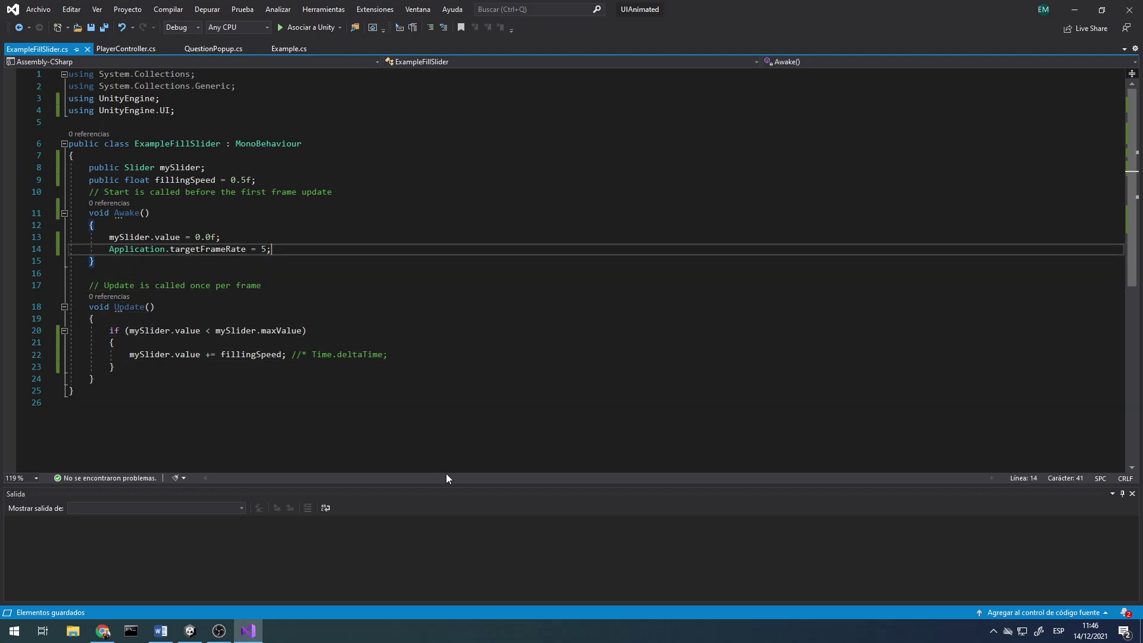
pyautogui.press('Left')
pyautogui.press('BackSpace')
pyautogui.write('60')
pyautogui.hotkey('alt', 'Tab')
pyautogui.click(551, 35)
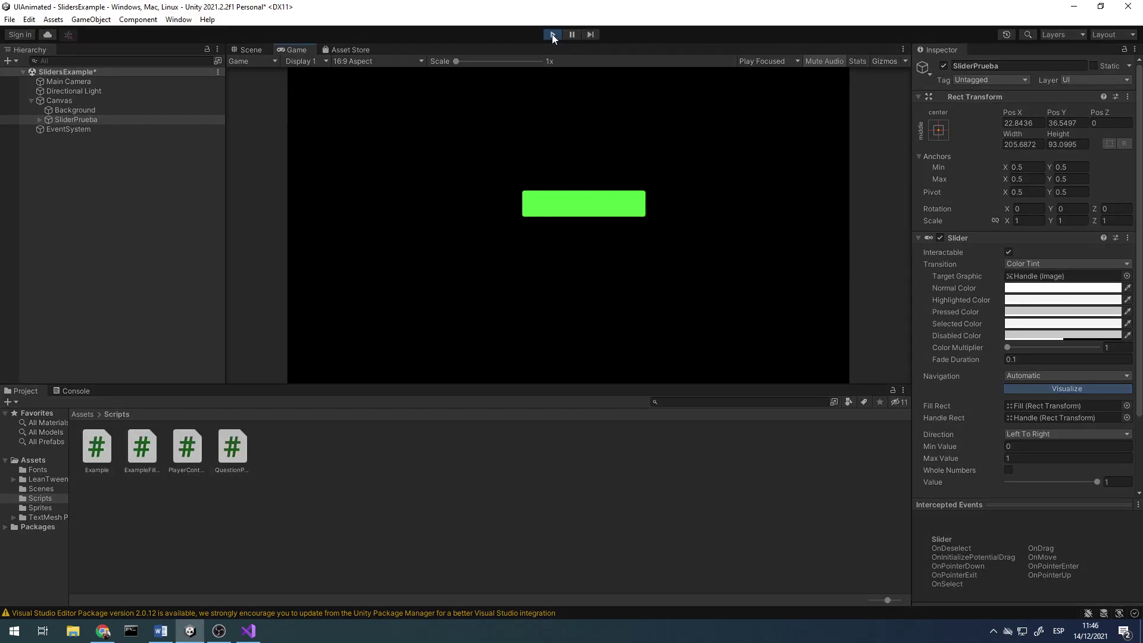
# - Stop Play, then set targetFrameRate to 15 and fillingSpeed to 0.01f in the script and save
pyautogui.click(552, 34)
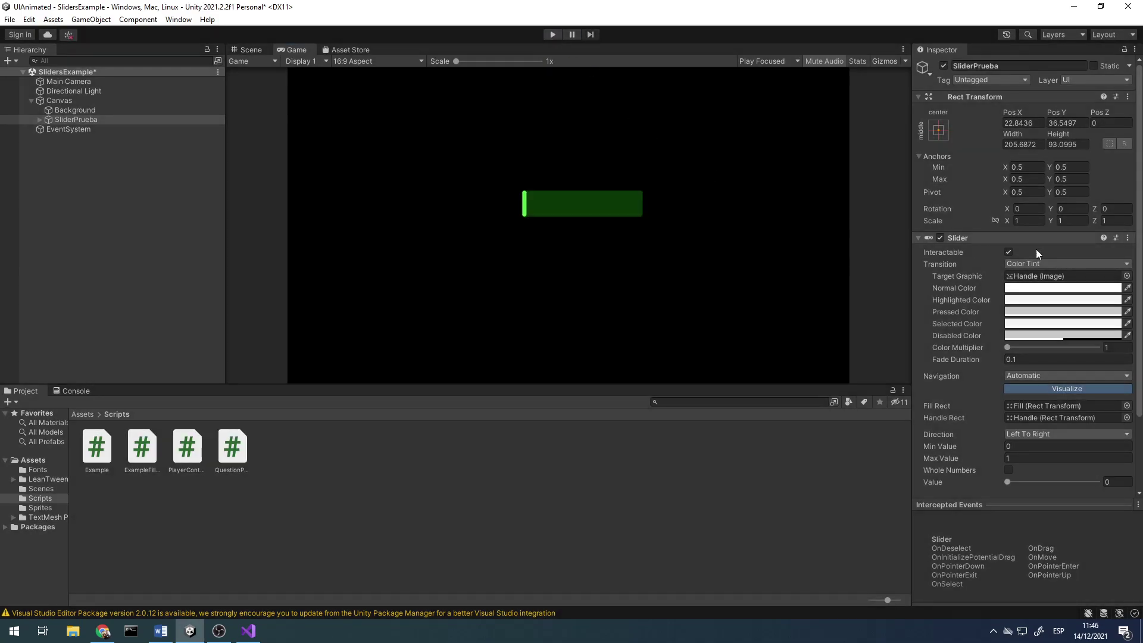
pyautogui.hotkey('alt', 'Tab')
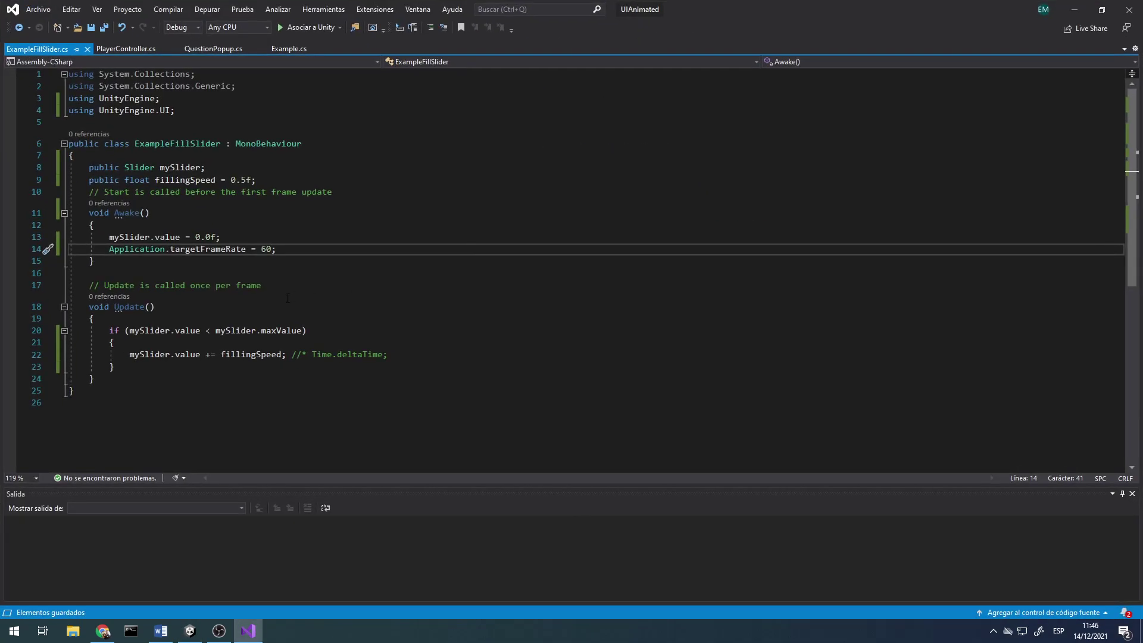
pyautogui.doubleClick(266, 249)
pyautogui.write('15')
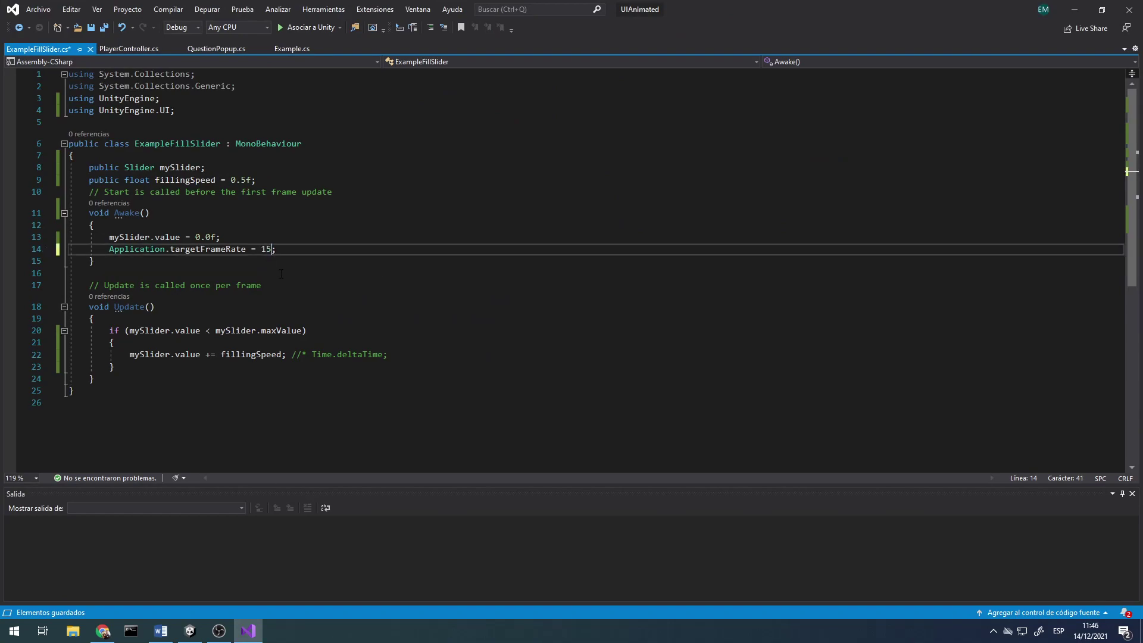
pyautogui.click(246, 180)
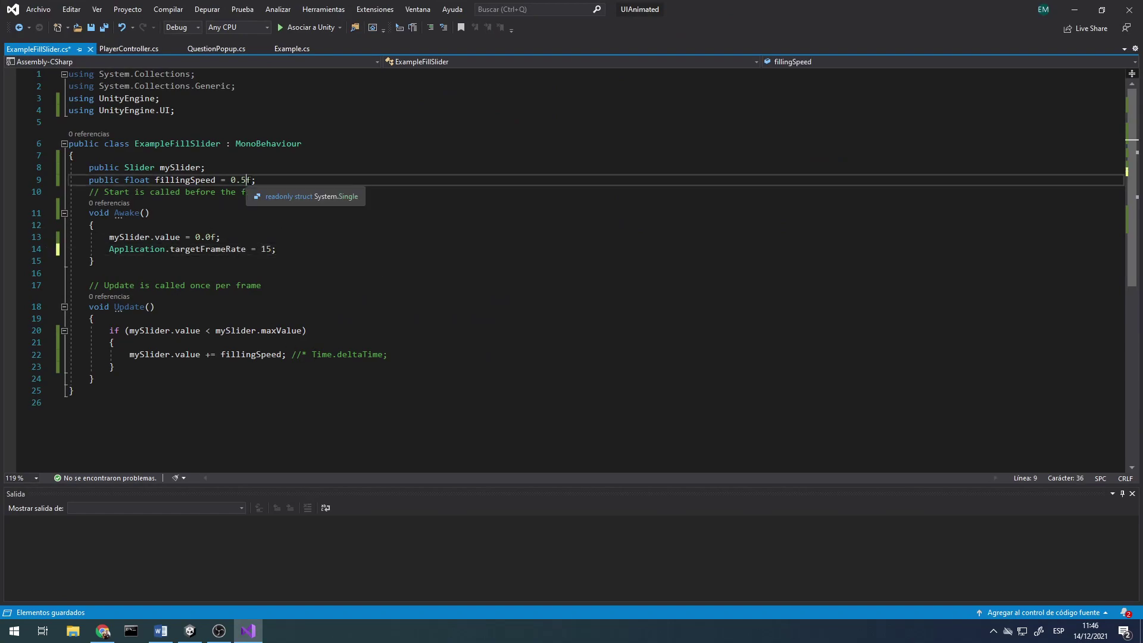
pyautogui.press('BackSpace')
pyautogui.write('01')
pyautogui.hotkey('ctrl', 's')
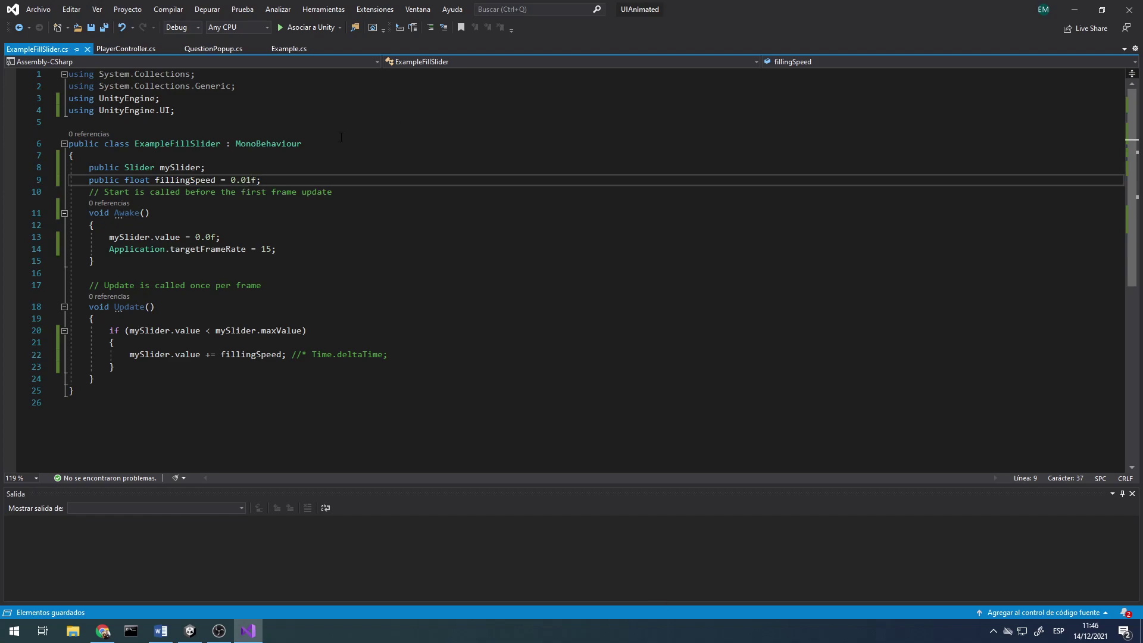
pyautogui.hotkey('alt', 'Tab')
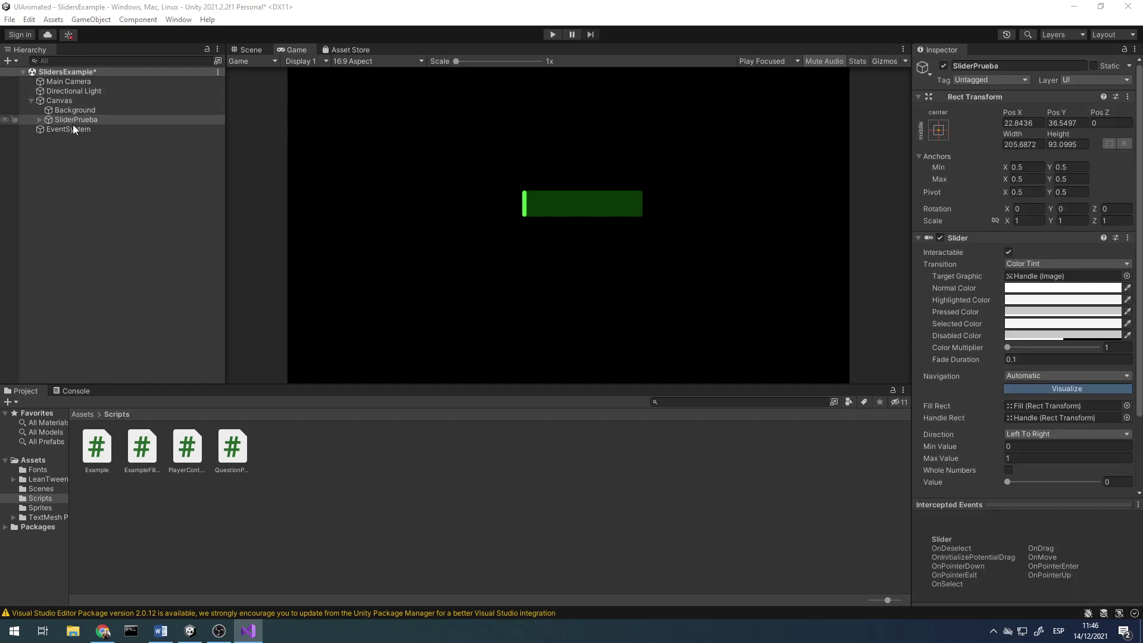
# - Select the Canvas, set Filling Speed to 0.01 in the Inspector, and play the scene at 15 fps
pyautogui.scroll(-1, 1016, 405)
pyautogui.scroll(-3, 1016, 405)
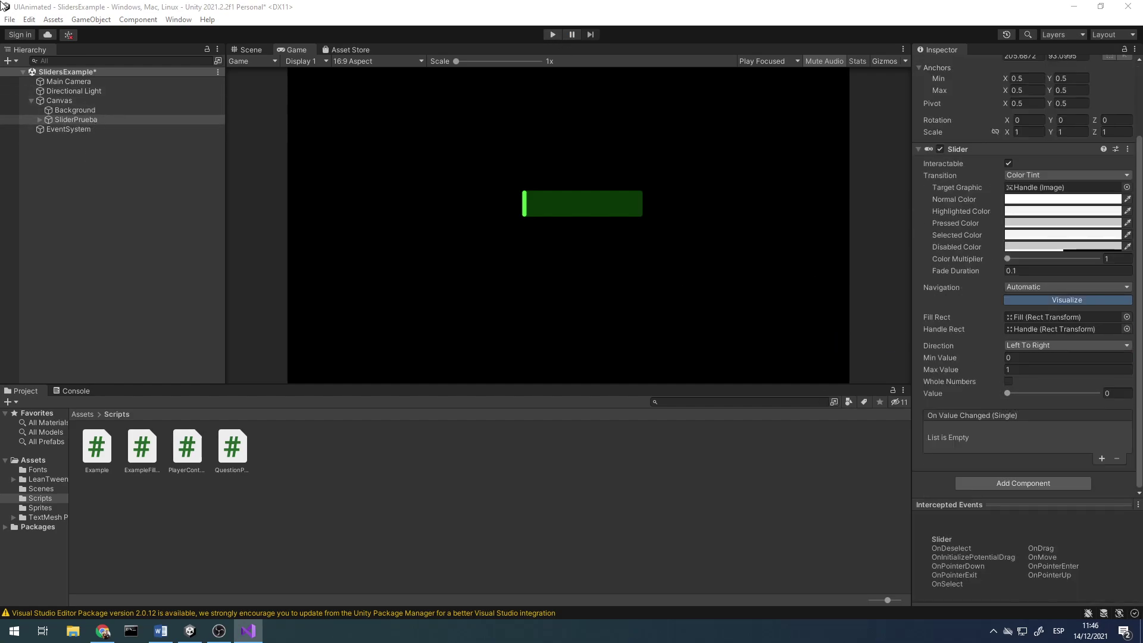
pyautogui.click(75, 101)
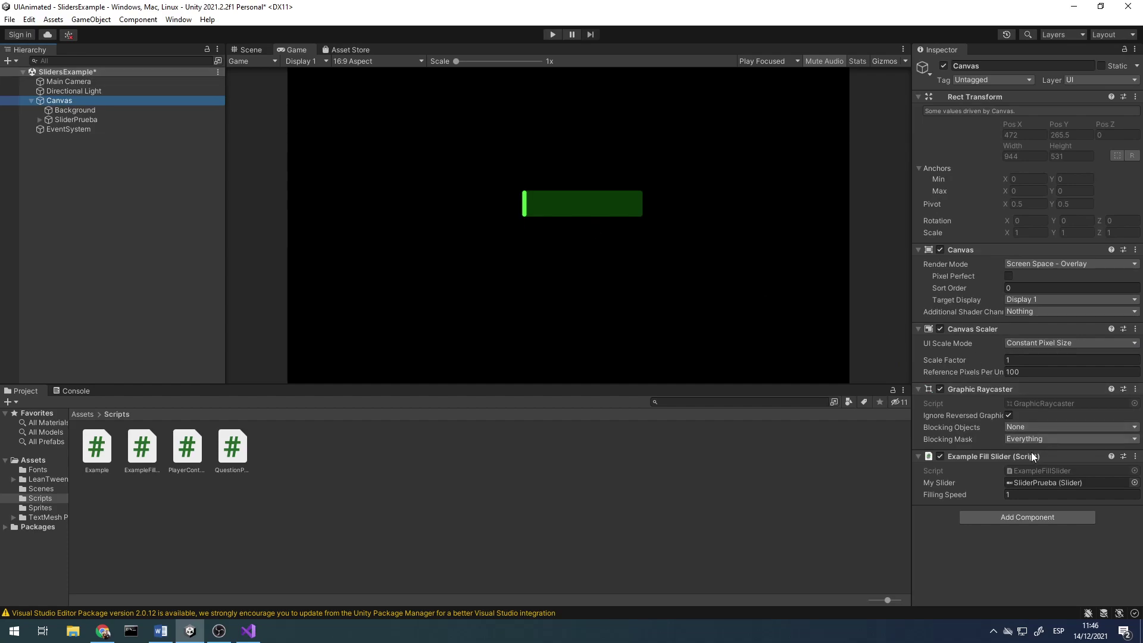
pyautogui.click(1036, 495)
pyautogui.write('01')
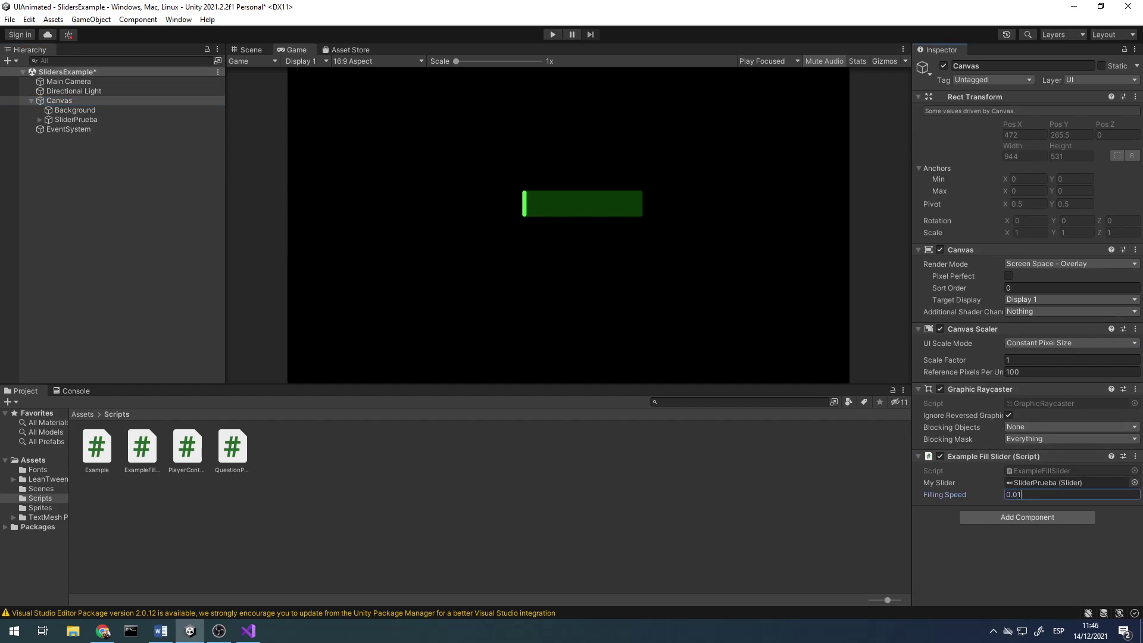
pyautogui.hotkey('alt', 'Tab')
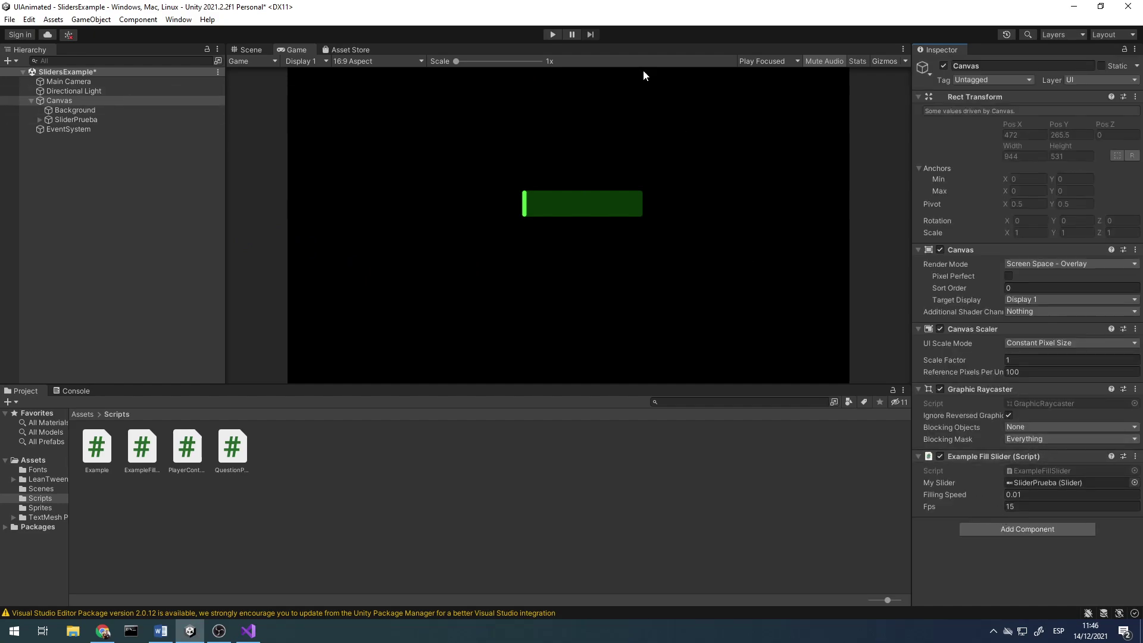
pyautogui.click(553, 34)
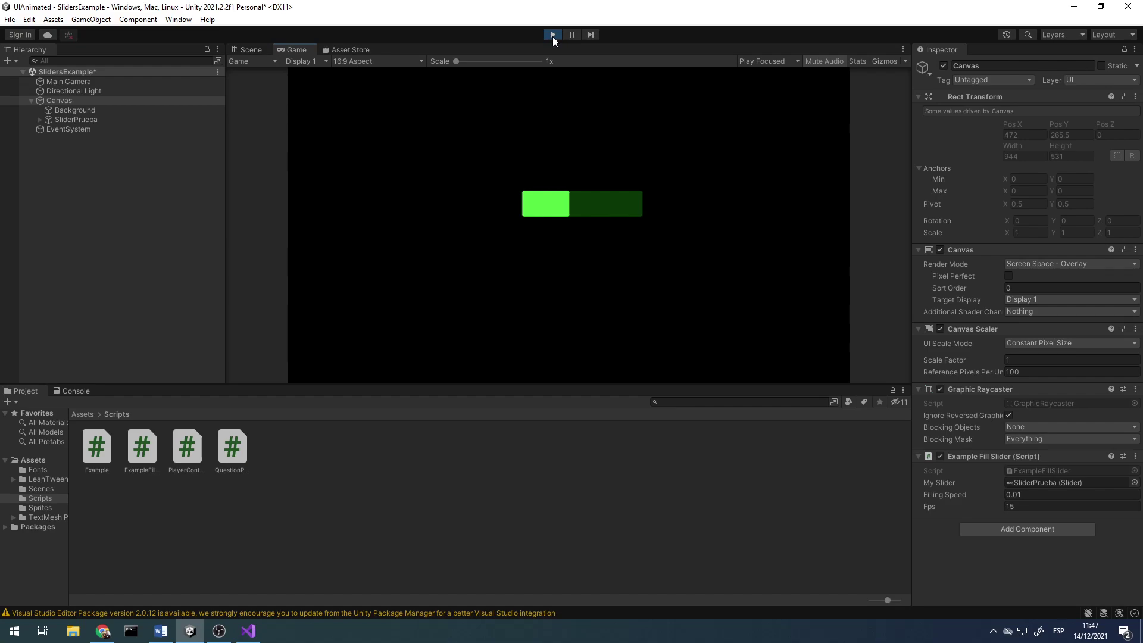
# - Set Filling Speed to 0.001 and run the scene to watch the slower fill
pyautogui.click(551, 34)
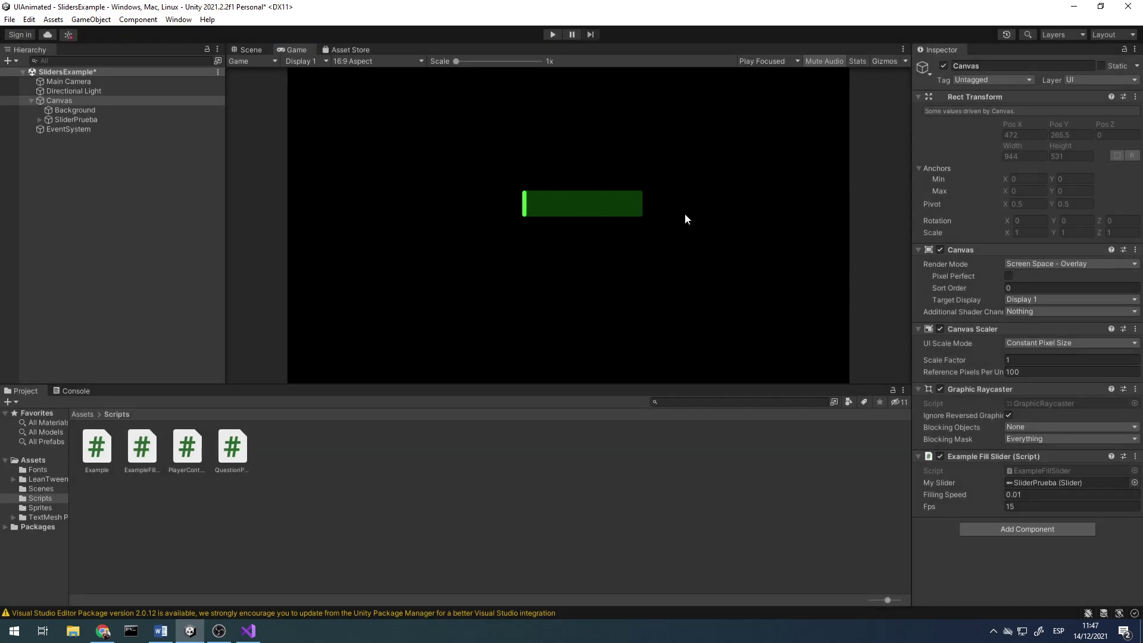
pyautogui.click(1038, 496)
pyautogui.click(1019, 495)
pyautogui.write('0')
pyautogui.click(552, 35)
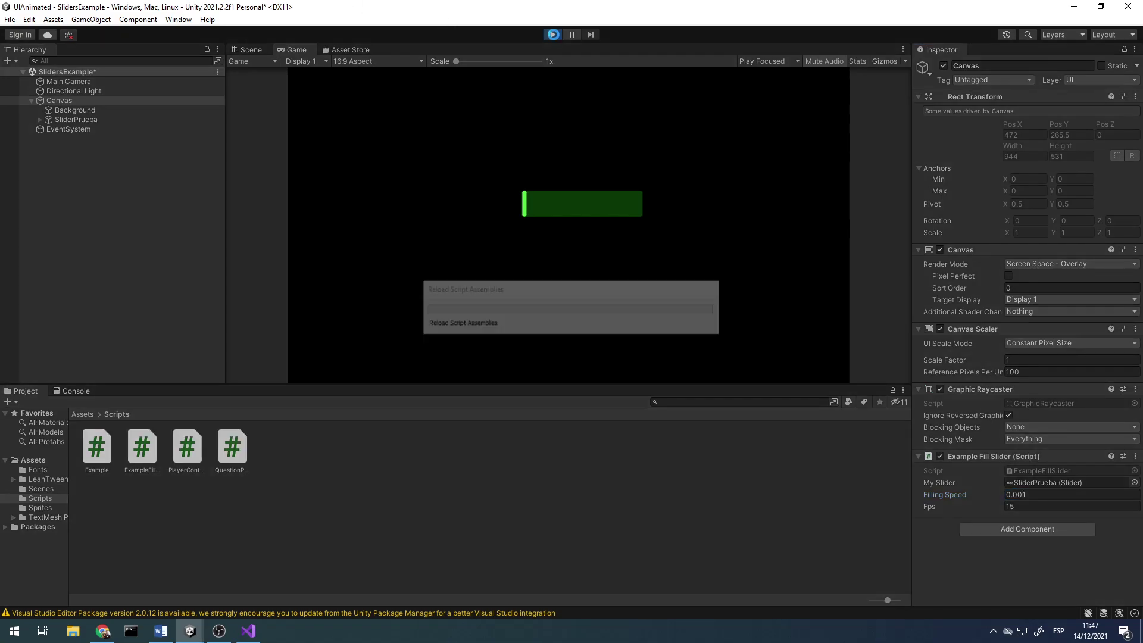
pyautogui.click(554, 34)
# - Change Filling Speed to 0.1 and run the scene again
pyautogui.click(1013, 494)
pyautogui.hotkey('shift', 'End')
pyautogui.write('1')
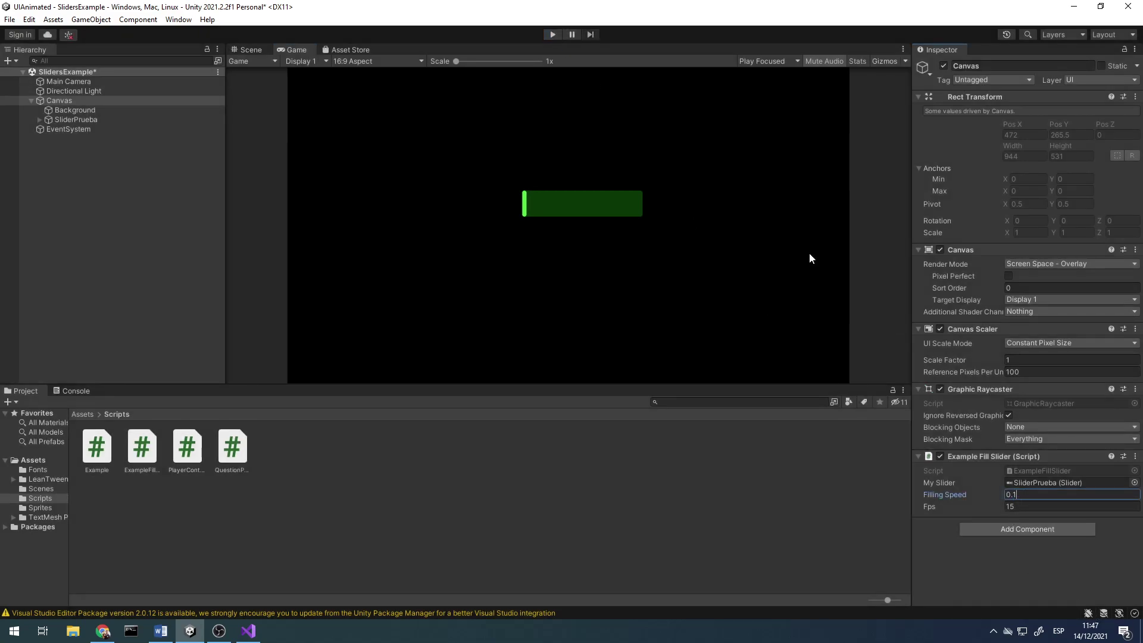
pyautogui.click(555, 35)
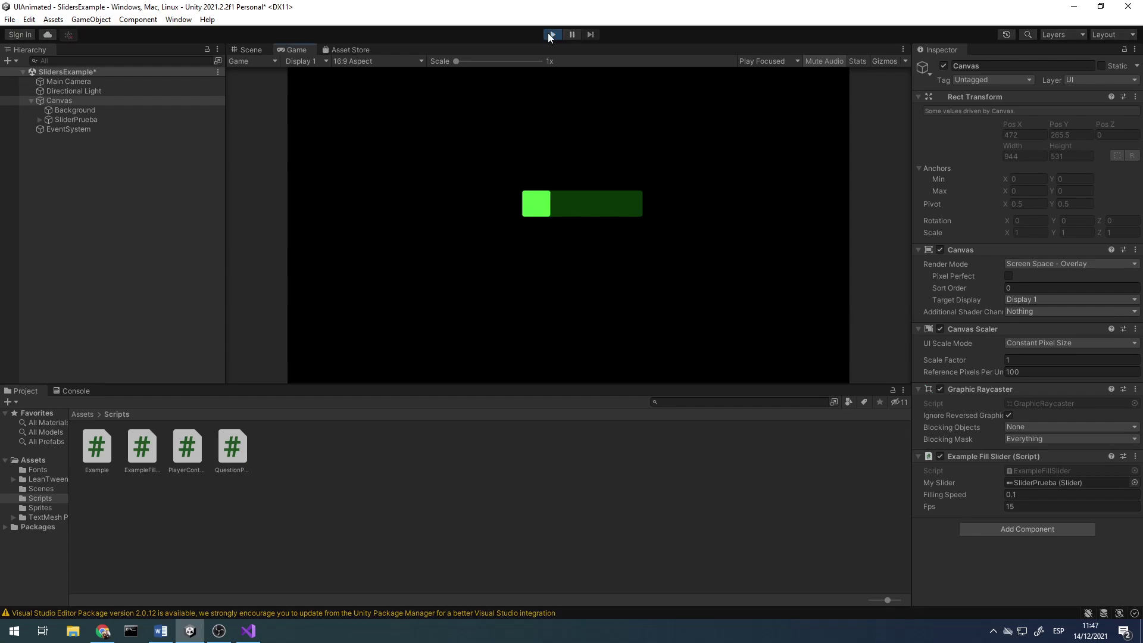
pyautogui.click(550, 36)
# - Set Fps to 60 and run the scene
pyautogui.click(1043, 506)
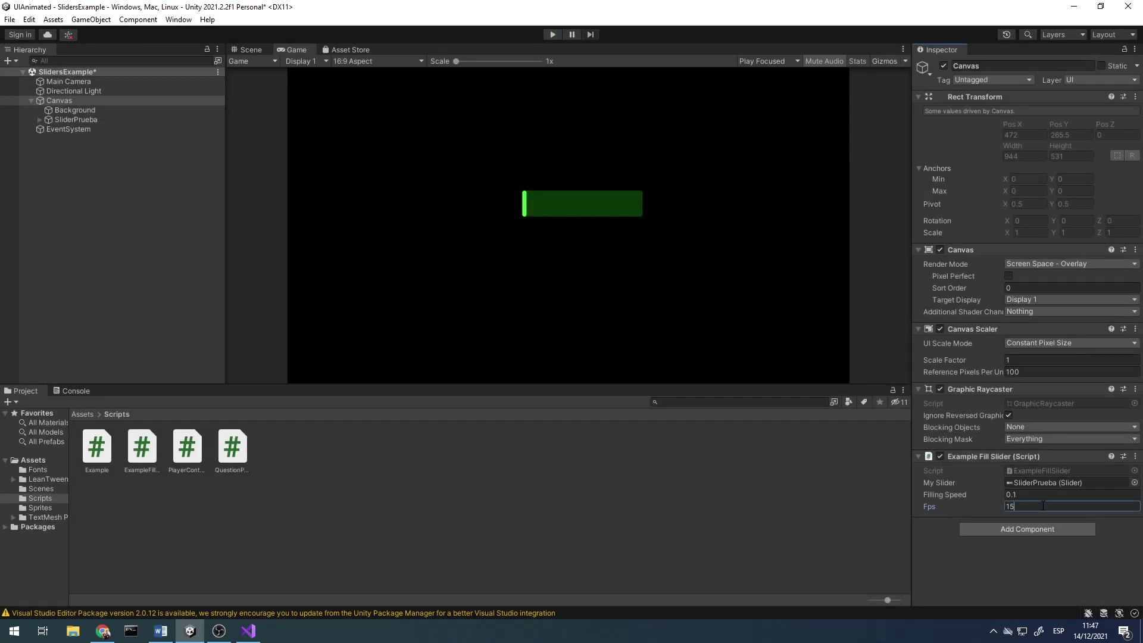
pyautogui.write('60')
pyautogui.click(548, 37)
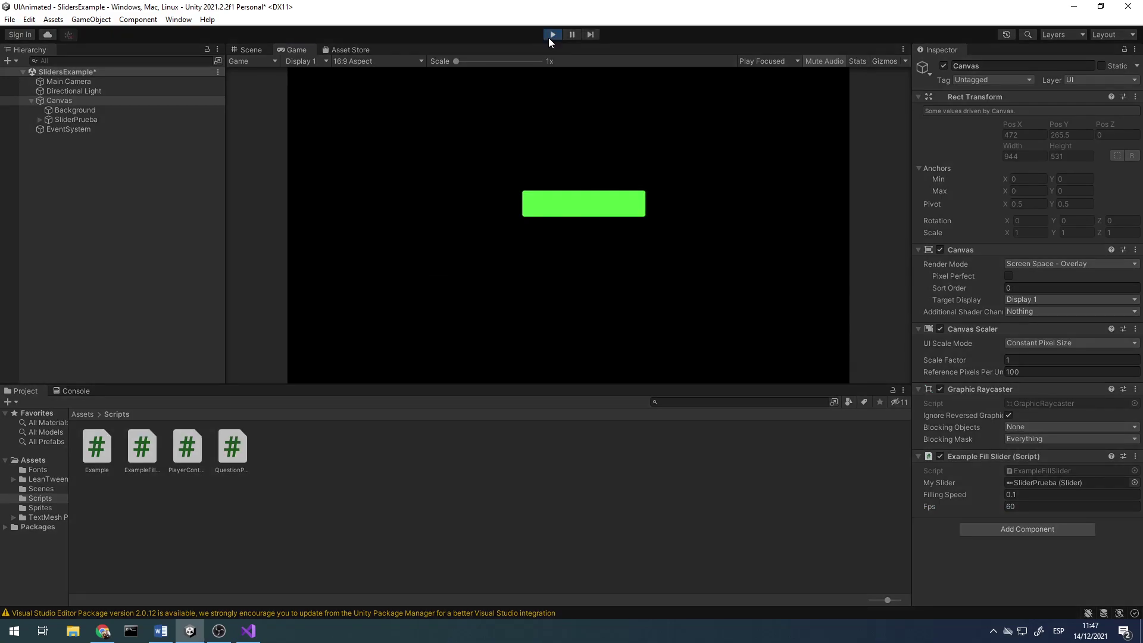
pyautogui.click(551, 37)
# - Restore Filling Speed to 0.01, test it, and return to the script in Visual Studio
pyautogui.click(1012, 495)
pyautogui.write('0')
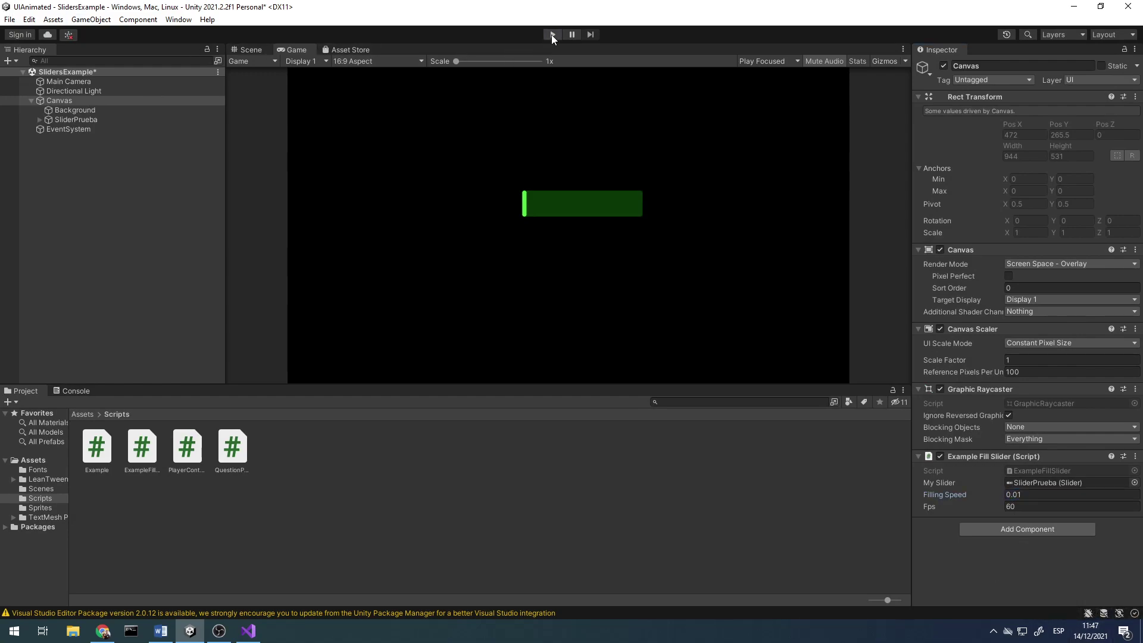
pyautogui.click(552, 35)
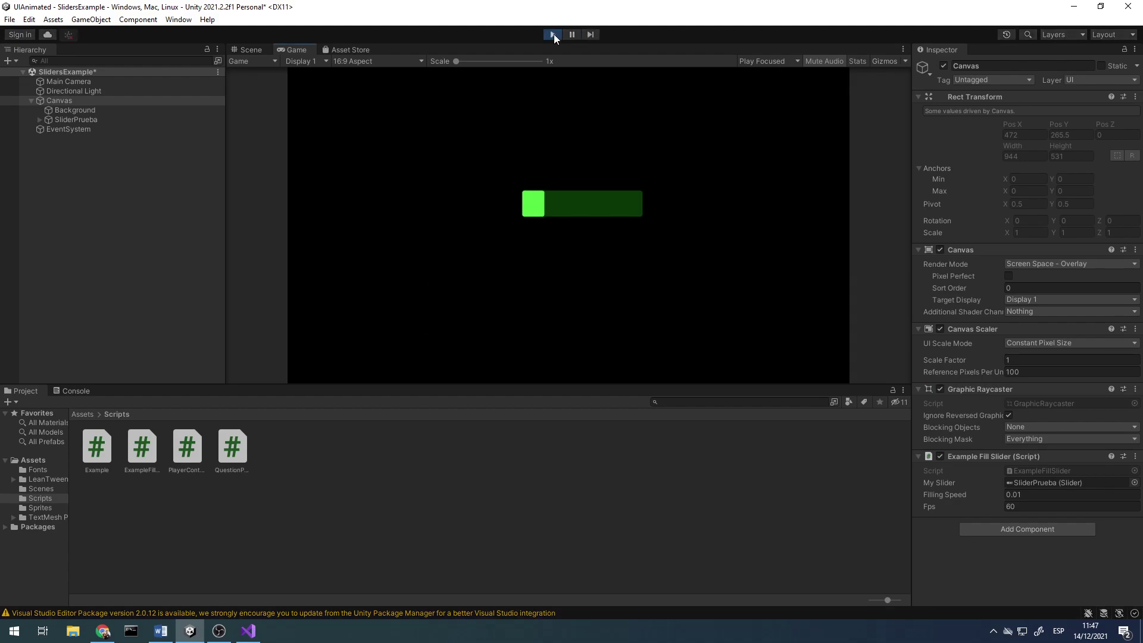
pyautogui.click(554, 34)
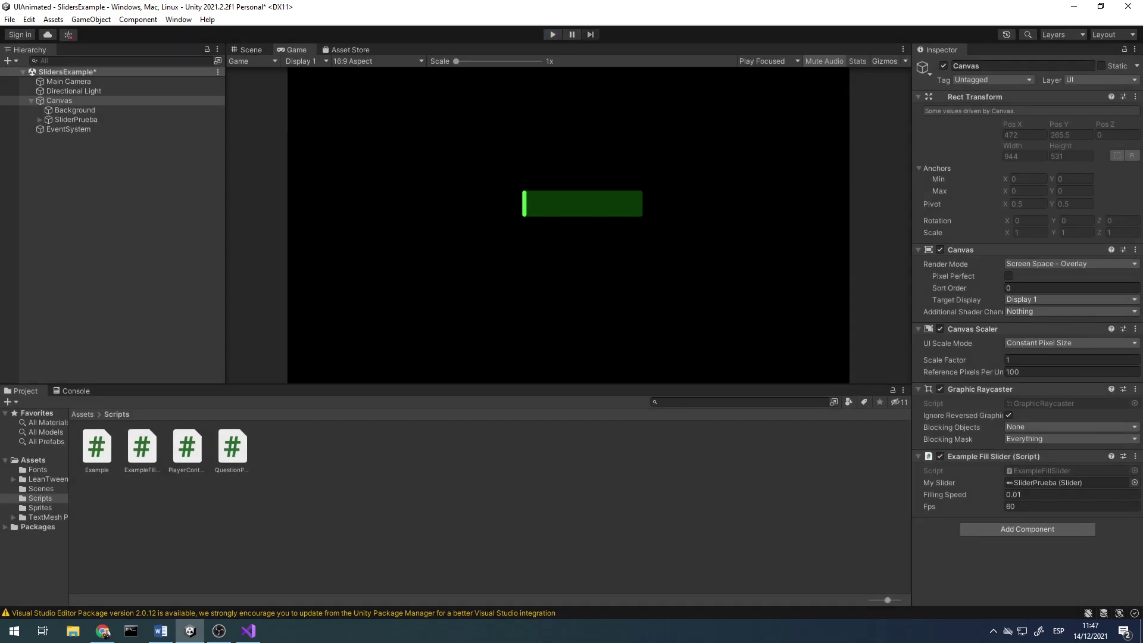
pyautogui.click(248, 631)
# - Restore the fill line to fillingSpeed * Time.deltaTime, save, and test the scene in Unity
pyautogui.click(302, 331)
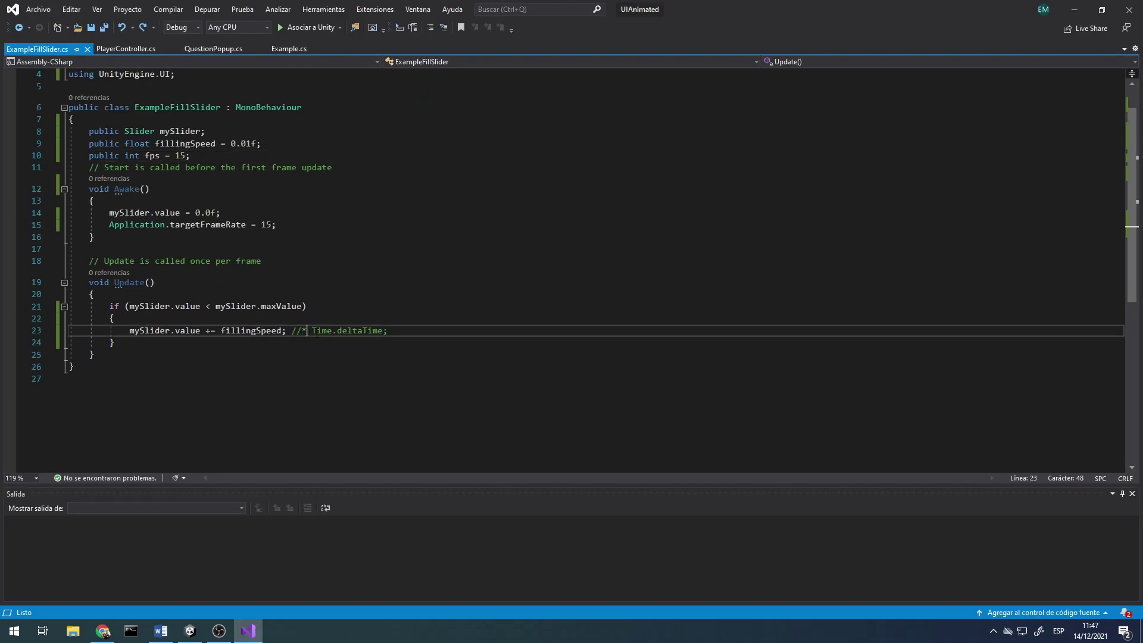
pyautogui.press('BackSpace')
pyautogui.press('BackSpace')
pyautogui.press('Left')
pyautogui.press('BackSpace')
pyautogui.press('Right')
pyautogui.hotkey('ctrl', 's')
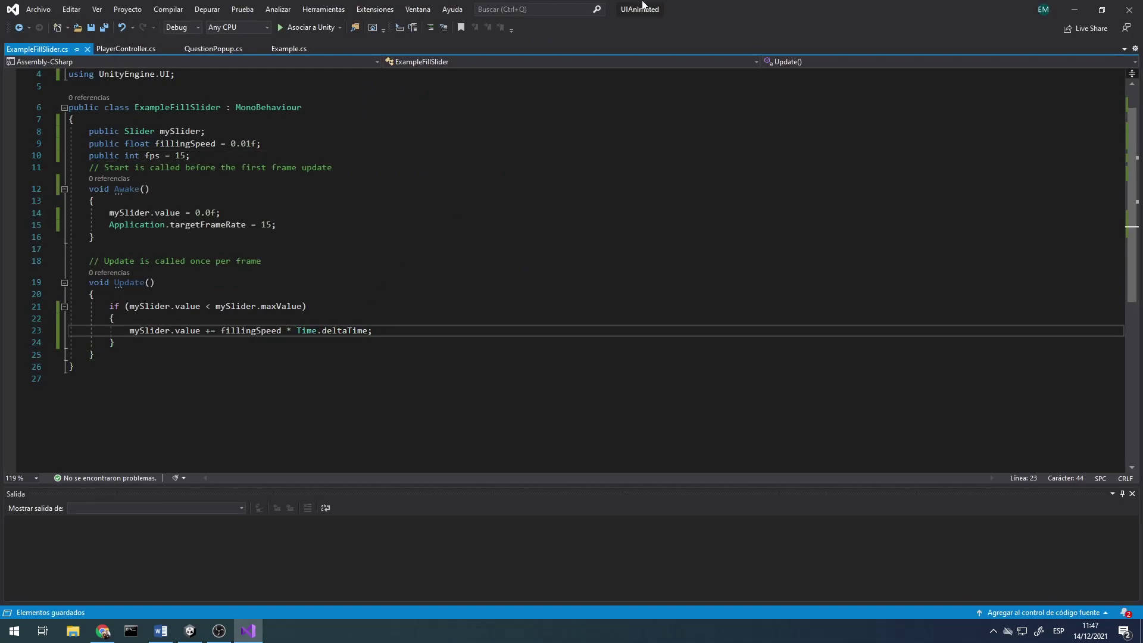
pyautogui.click(1075, 10)
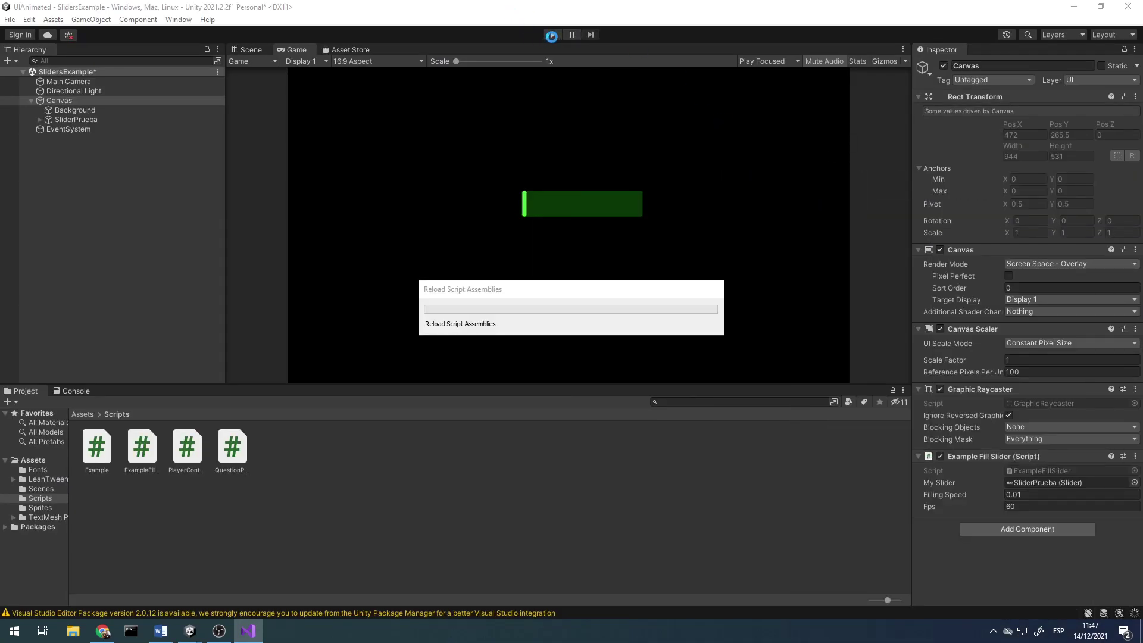
pyautogui.click(553, 34)
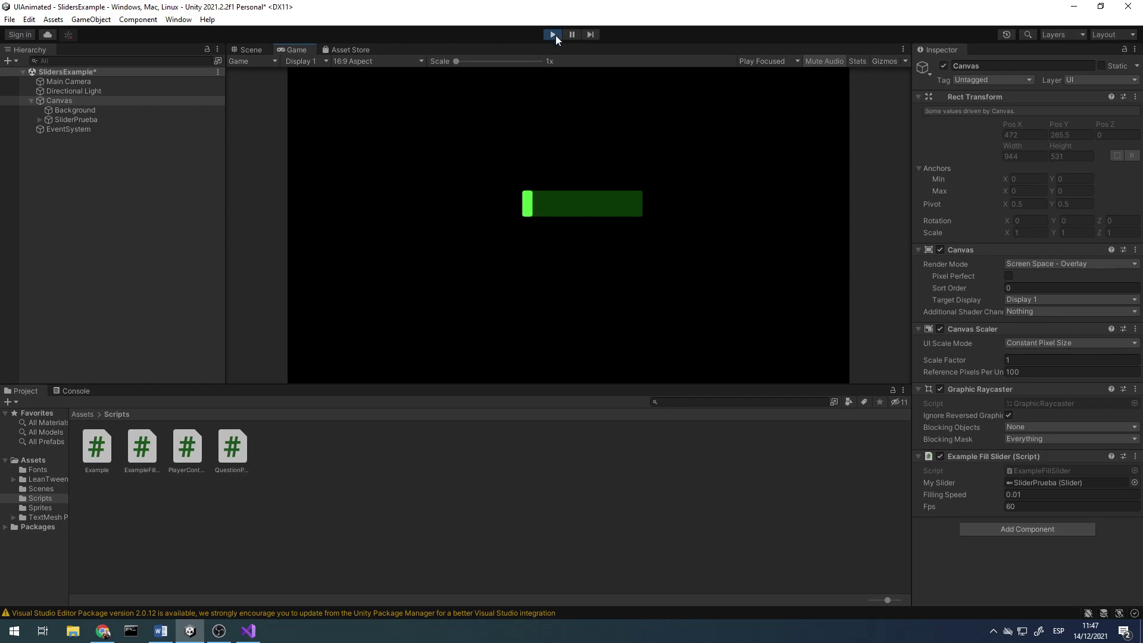
pyautogui.click(554, 34)
# - Set Filling Speed to 0.2 and run the scene to see the bar fill completely
pyautogui.click(1034, 496)
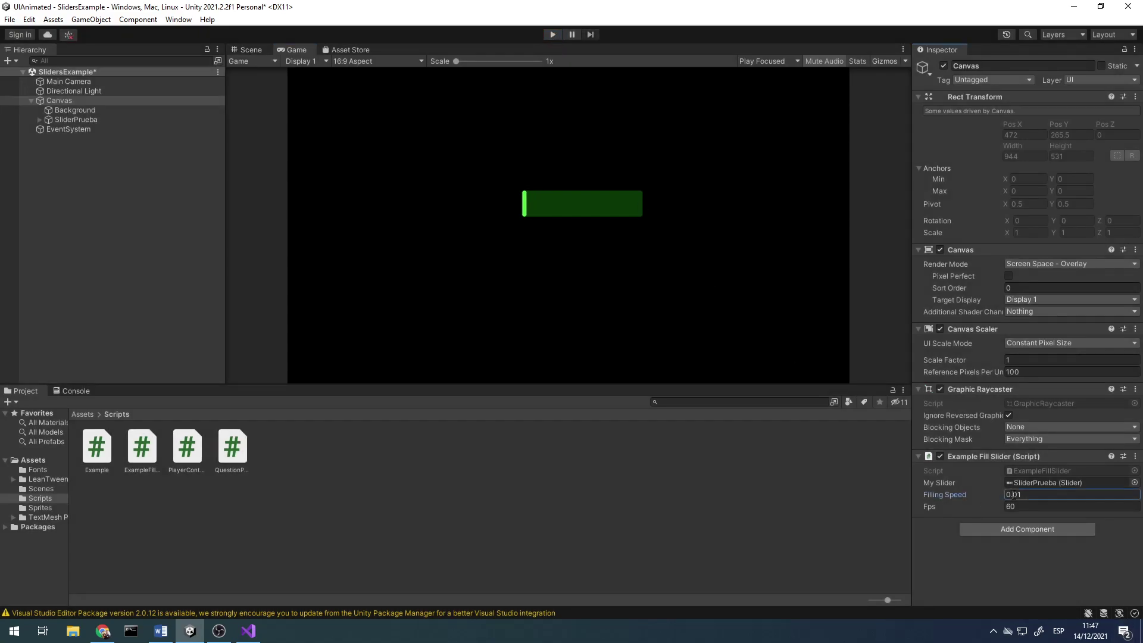
pyautogui.press('BackSpace')
pyautogui.press('BackSpace')
pyautogui.write('2')
pyautogui.click(548, 37)
pyautogui.click(548, 38)
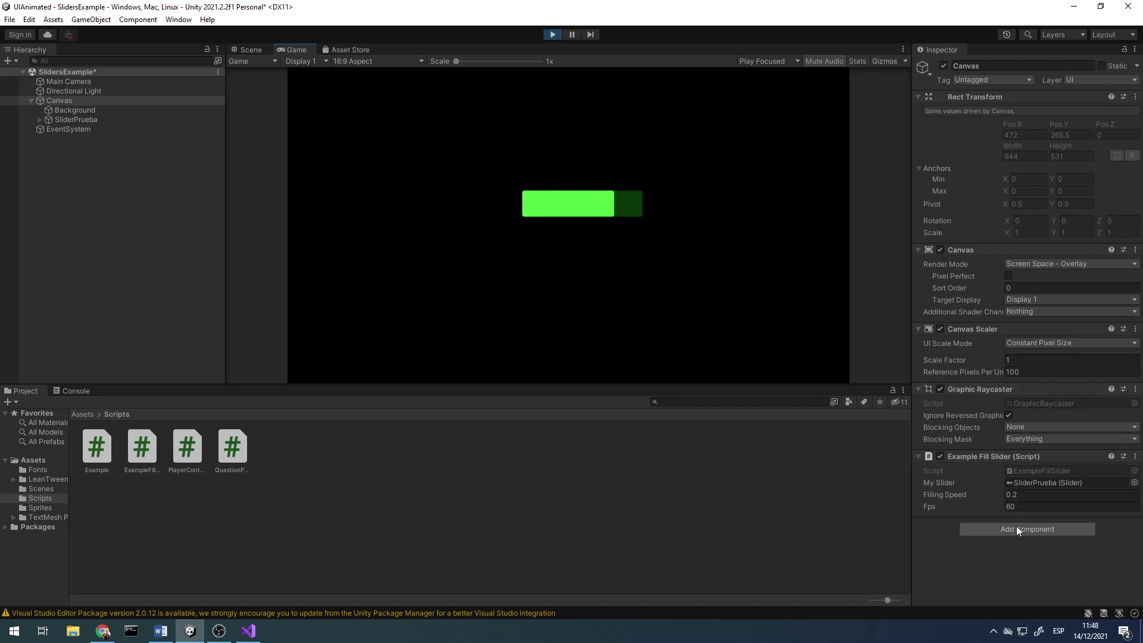
pyautogui.click(552, 34)
# - Highlight the Update() body to review the Time.deltaTime fill line
pyautogui.hotkey('alt', 'Tab')
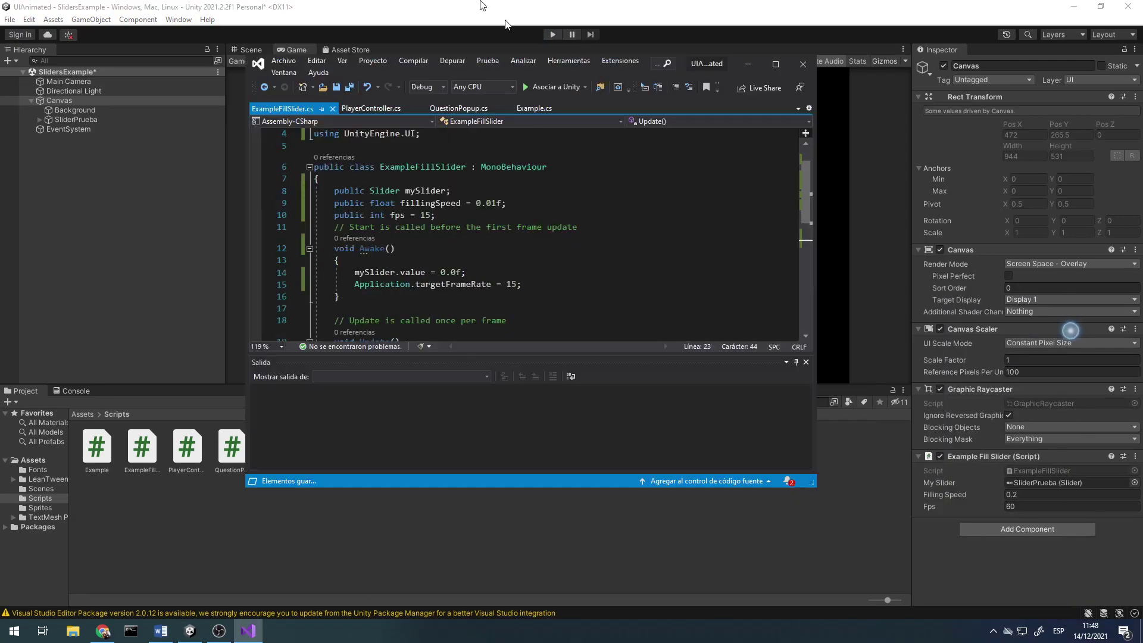
pyautogui.moveTo(94, 355); pyautogui.dragTo(94, 306)
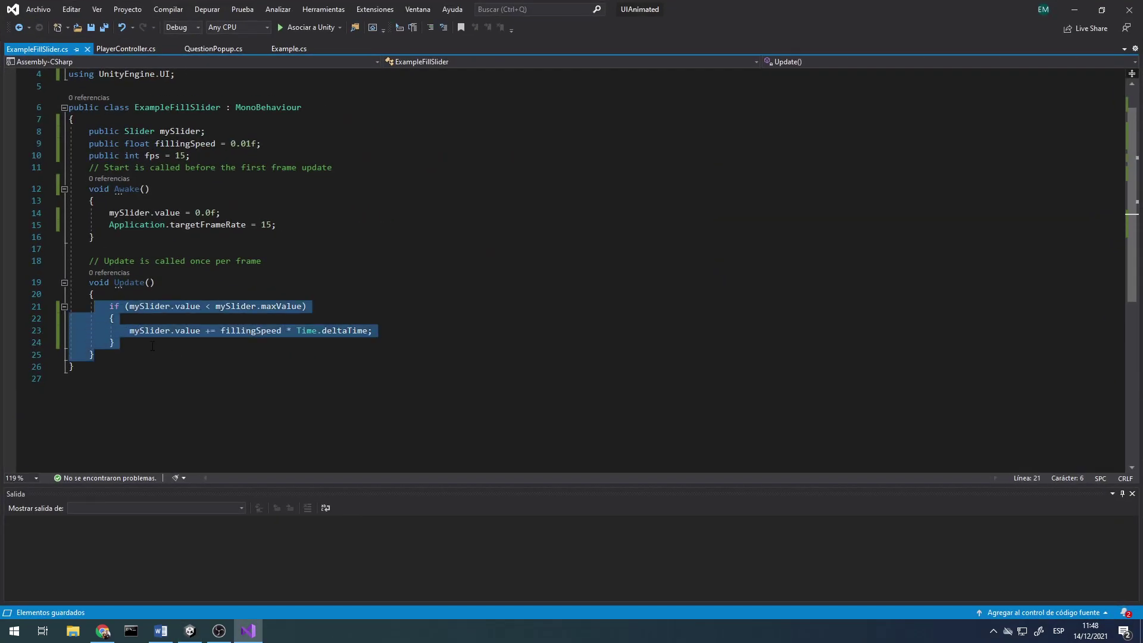
pyautogui.click(211, 332)
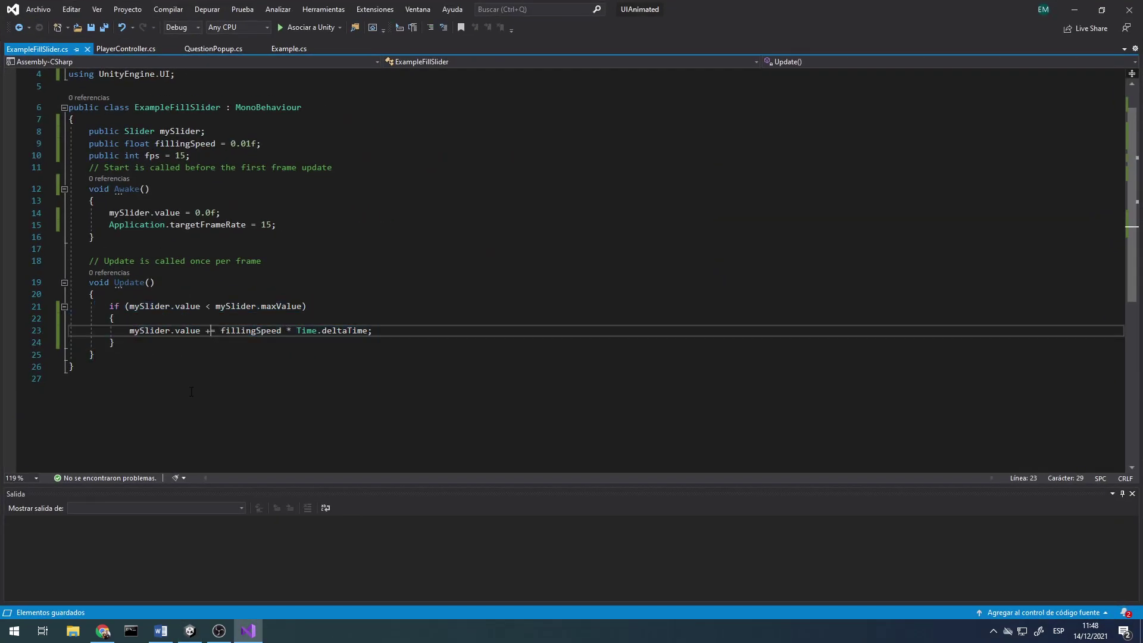
pyautogui.press('Down')
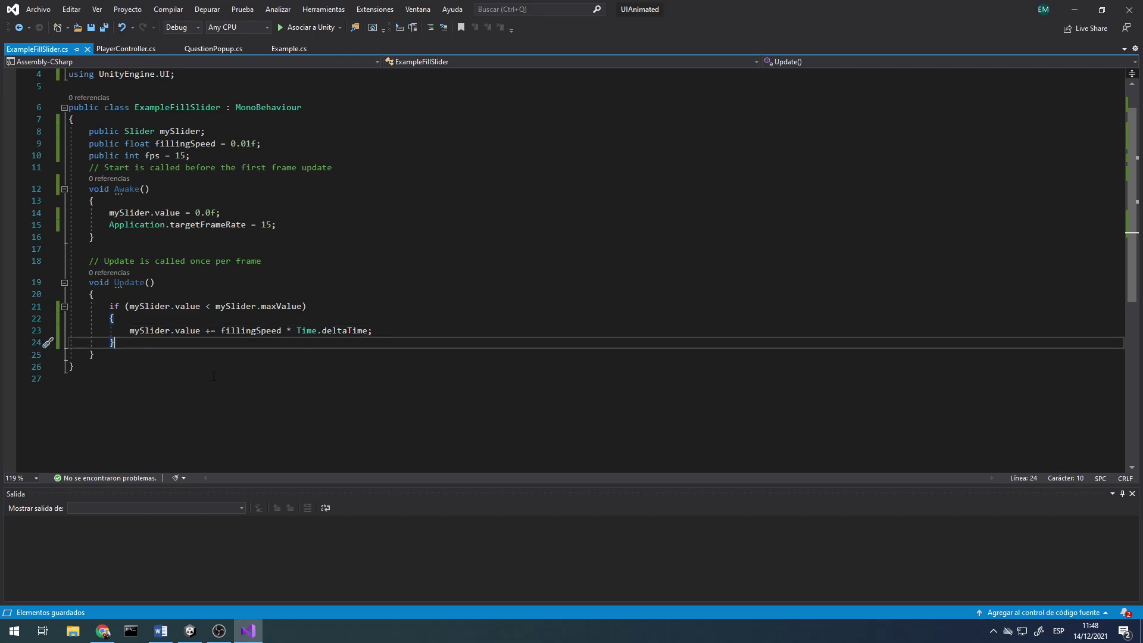
pyautogui.press('Up')
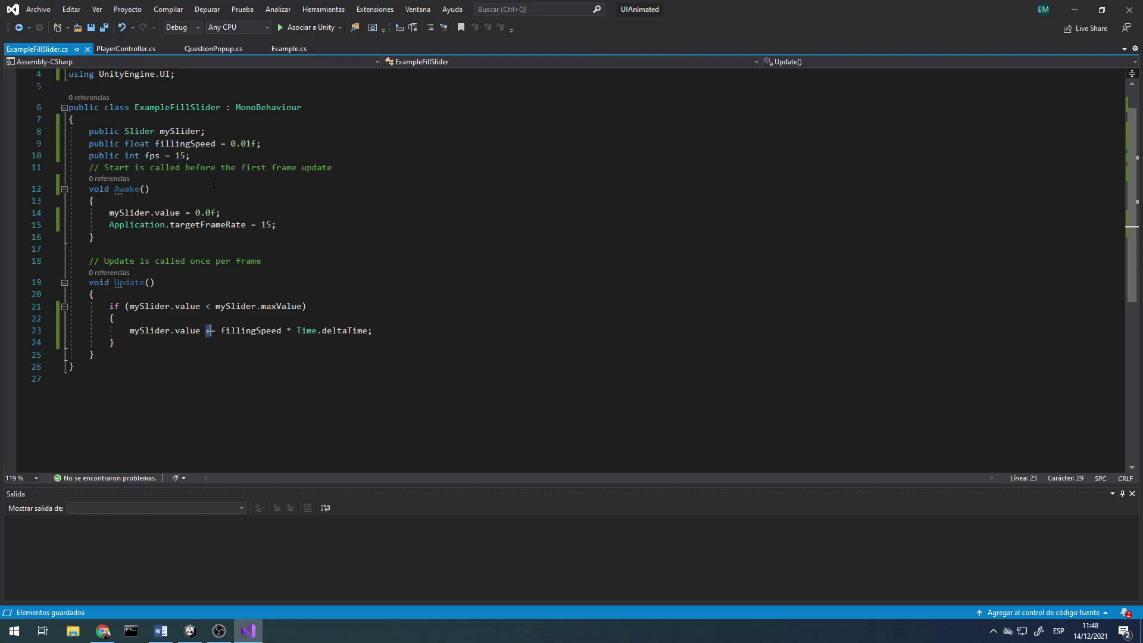
# - Point out the fps variable and its frame-rate assignment, then switch back to Unity
pyautogui.doubleClick(266, 225)
pyautogui.click(156, 155)
pyautogui.doubleClick(152, 156)
pyautogui.hotkey('ctrl', 'c')
pyautogui.doubleClick(266, 224)
pyautogui.hotkey('ctrl', 'v')
pyautogui.hotkey('alt', 'Tab')
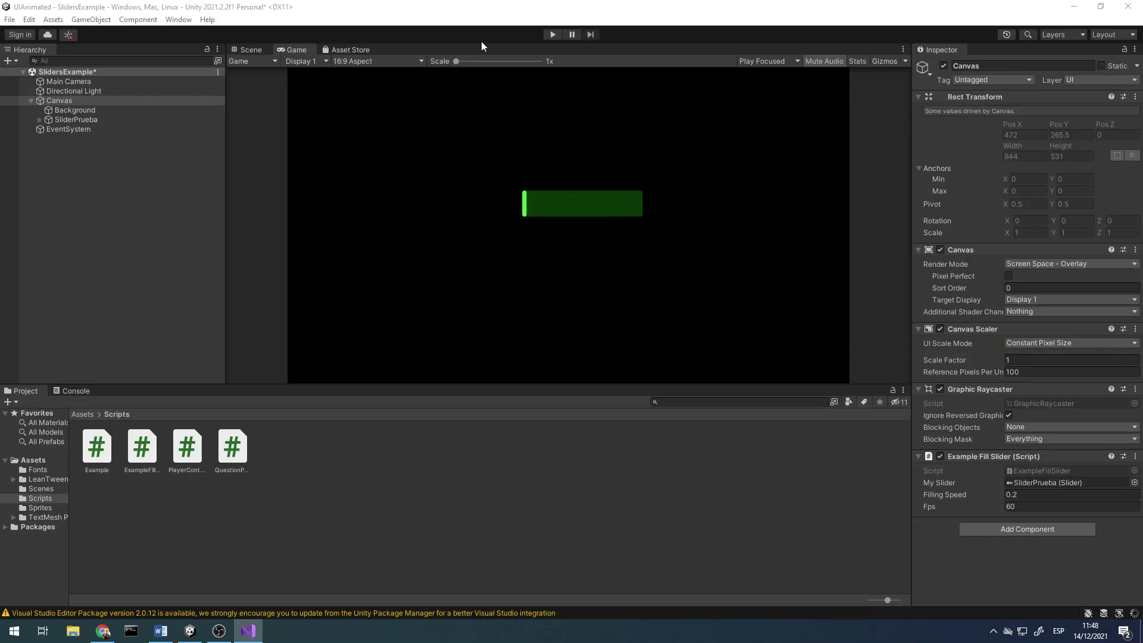
# - Run the test at 60 fps, then change Fps to 15 and run it again with Filling Speed 0.2
pyautogui.click(552, 34)
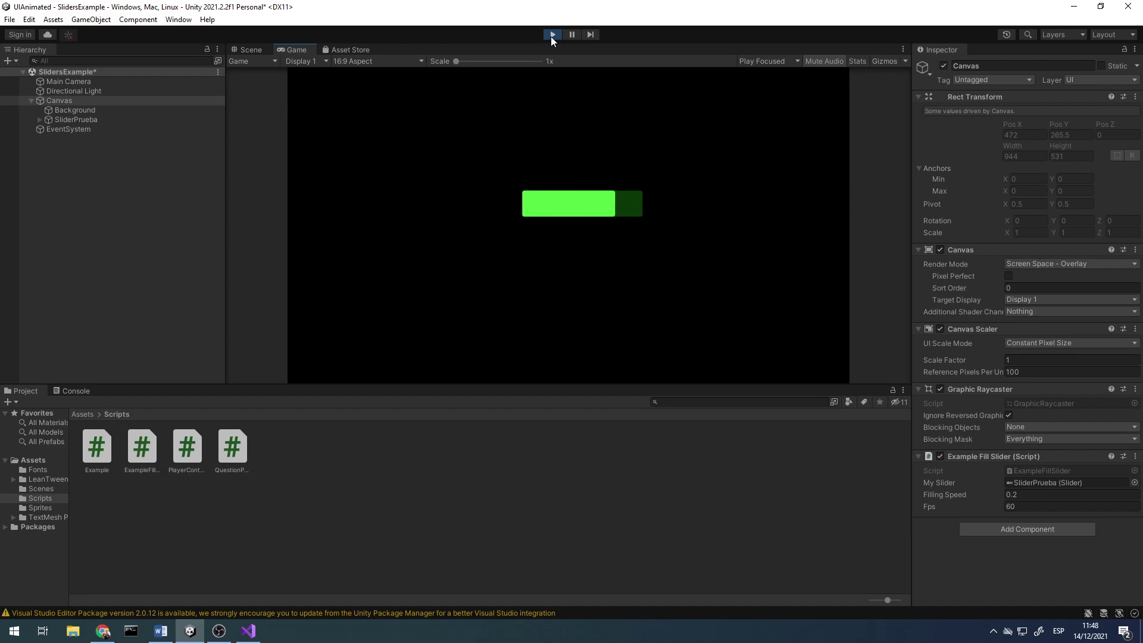
pyautogui.click(552, 34)
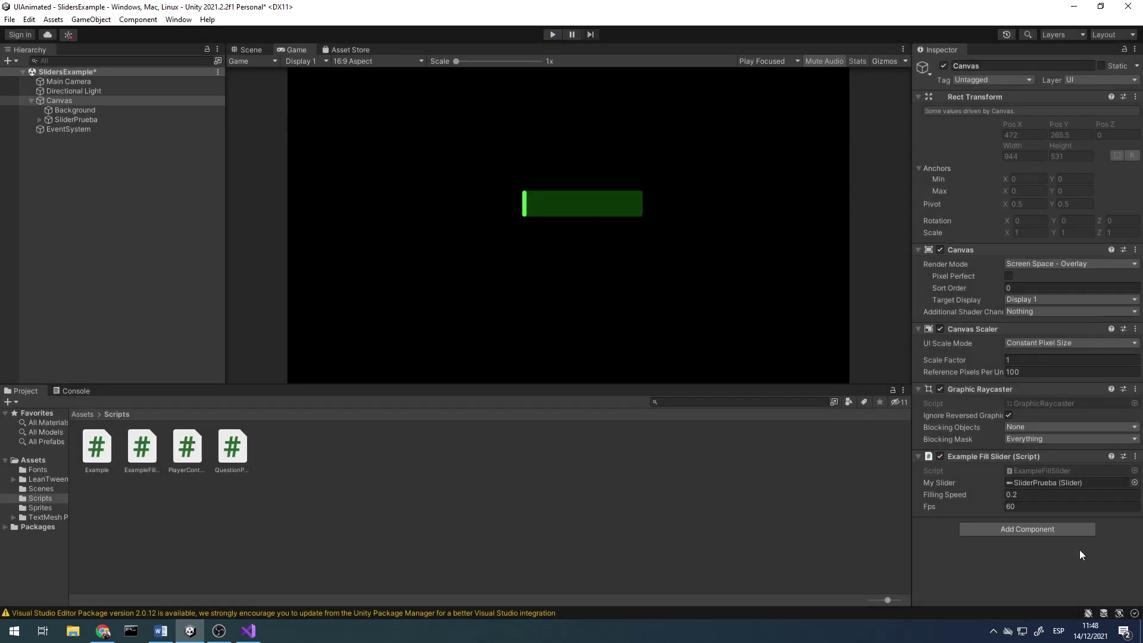
pyautogui.click(1059, 507)
pyautogui.write('15')
pyautogui.click(552, 34)
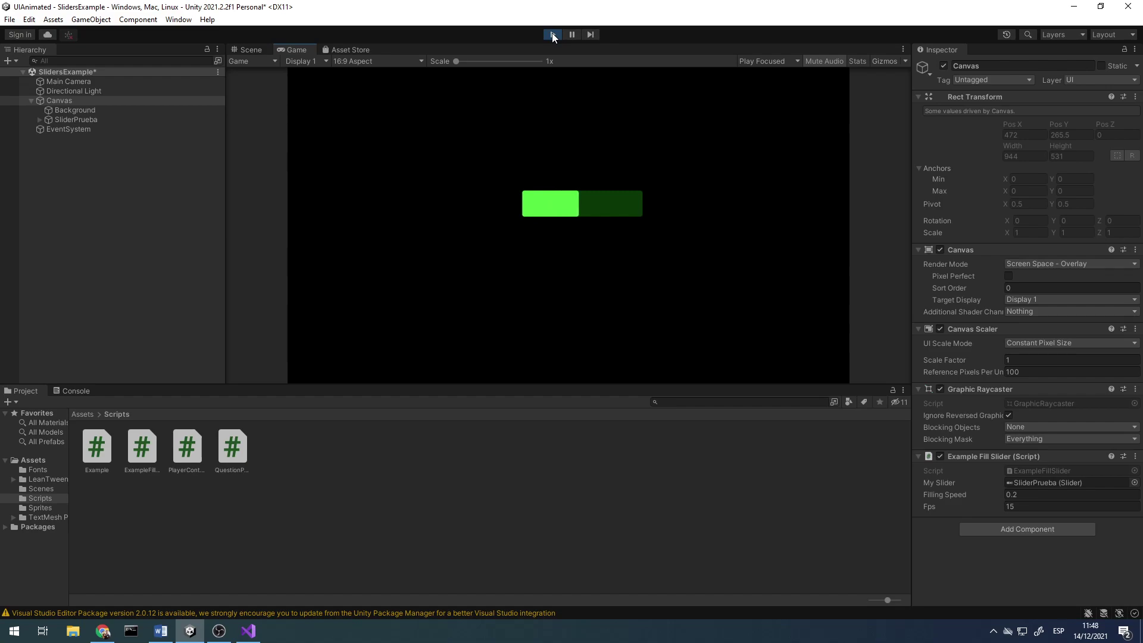
pyautogui.click(552, 34)
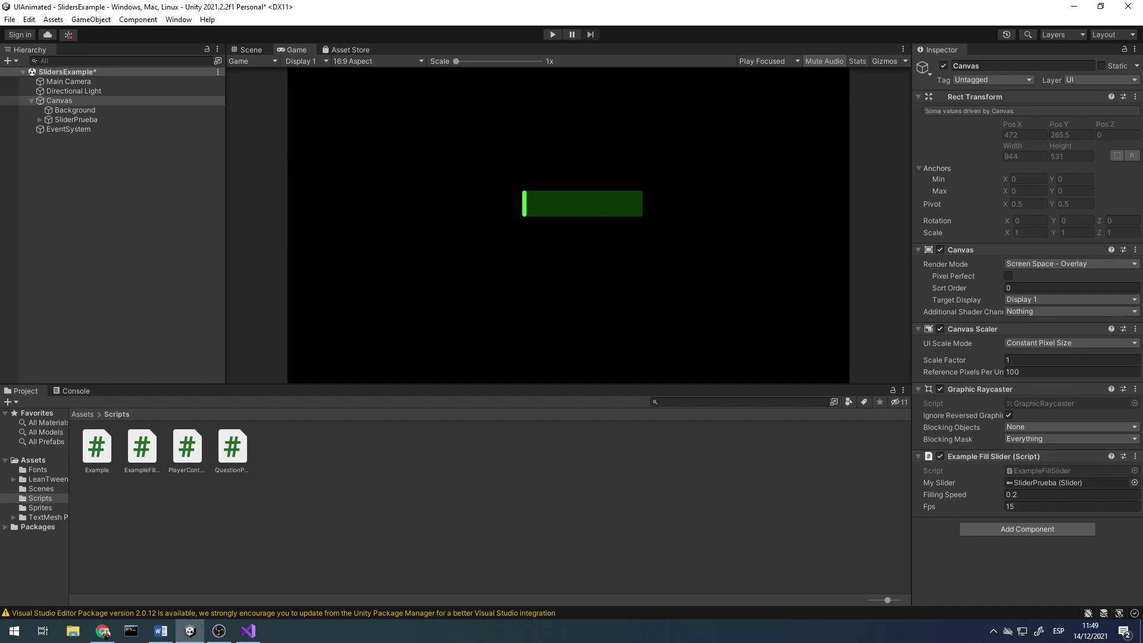
pyautogui.hotkey('alt', 'Tab')
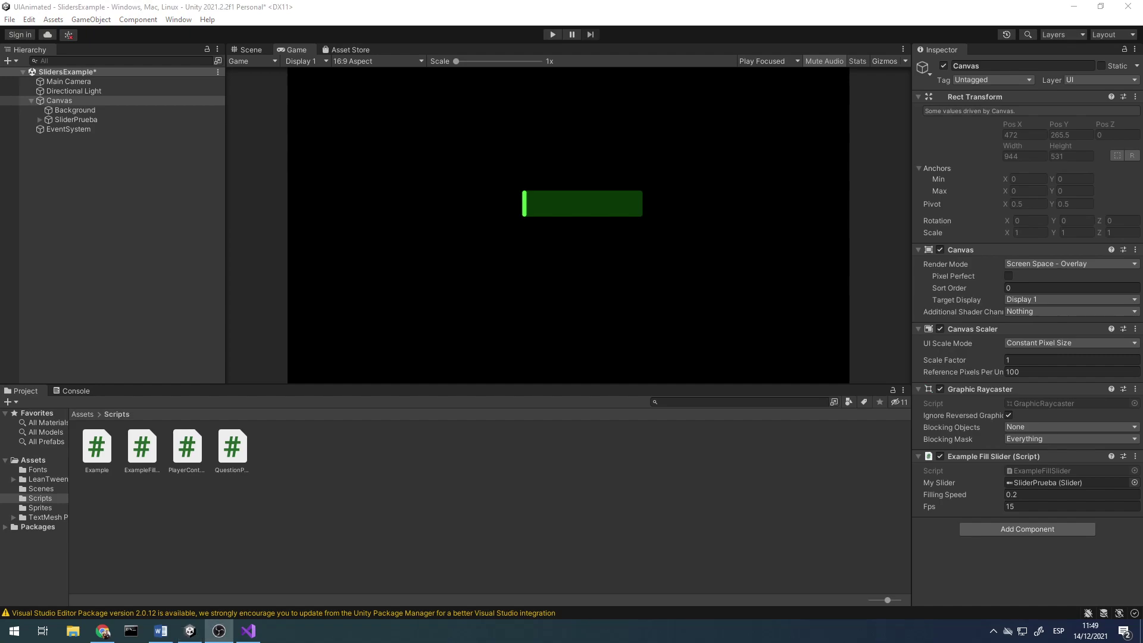